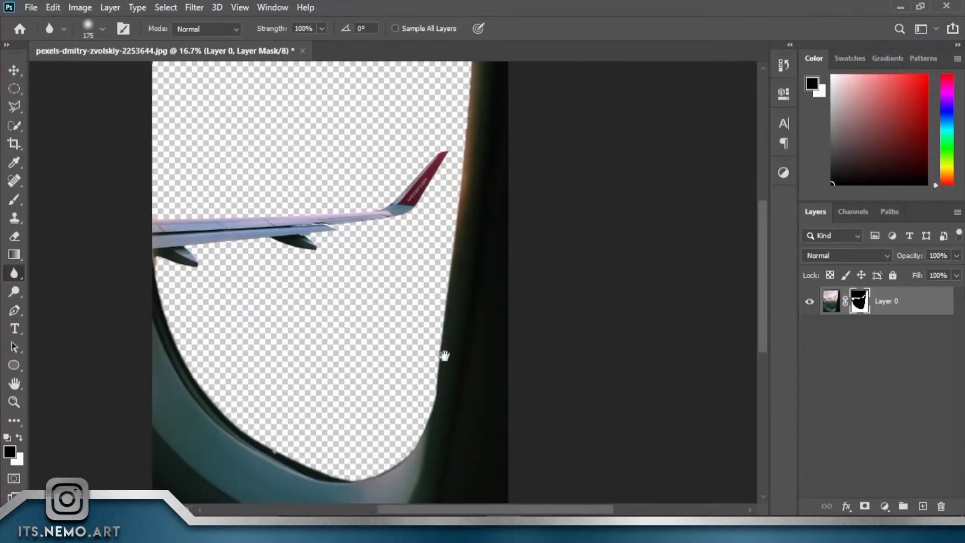
Add a #4a4a97 solid colour fill layer, then drag in and enlarge 2267737.jpg.
click(885, 506)
click(889, 255)
click(657, 163)
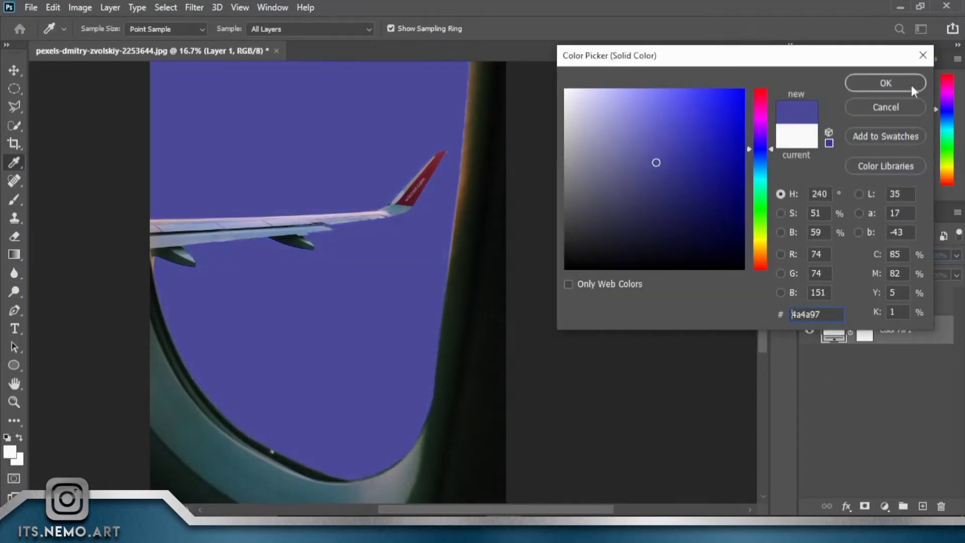
click(886, 83)
drag(180, 112, 459, 358)
key(Return)
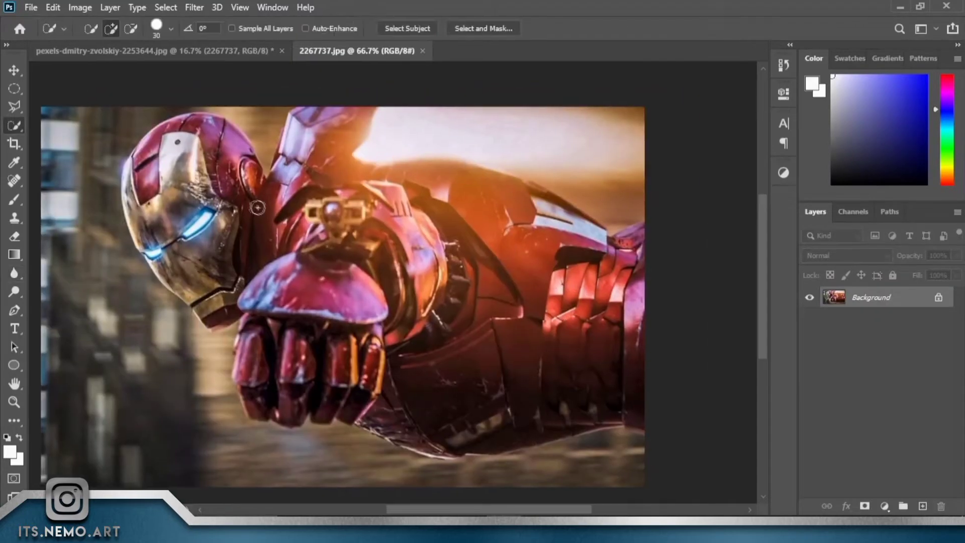
Discard the rough arm selection, switch to the Pen tool and zoom in.
mouse_move(258, 207)
mouse_down()
mouse_move(605, 375)
mouse_move(635, 415)
mouse_move(631, 248)
mouse_up()
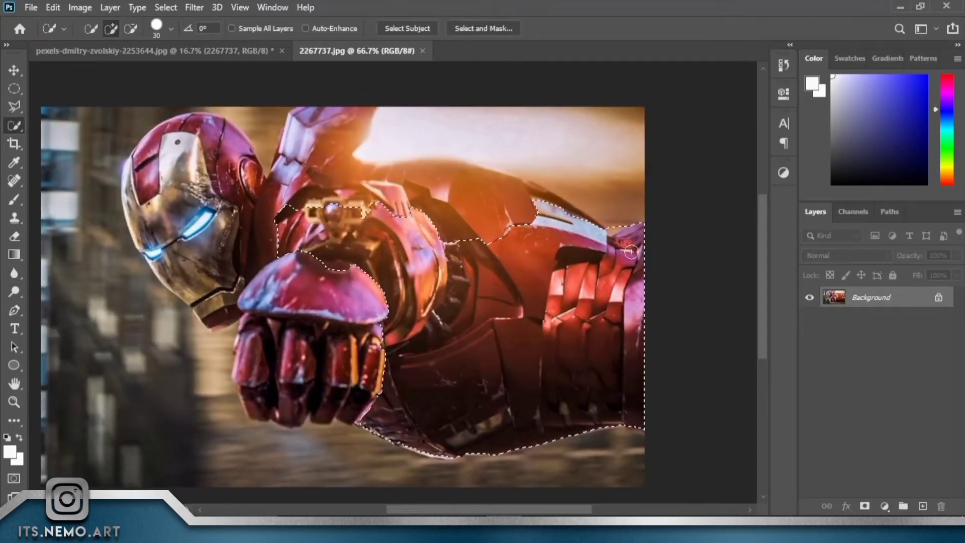
key(ctrl+d)
key(p)
scroll(590, 276, up, 1)
scroll(590, 276, up, 2)
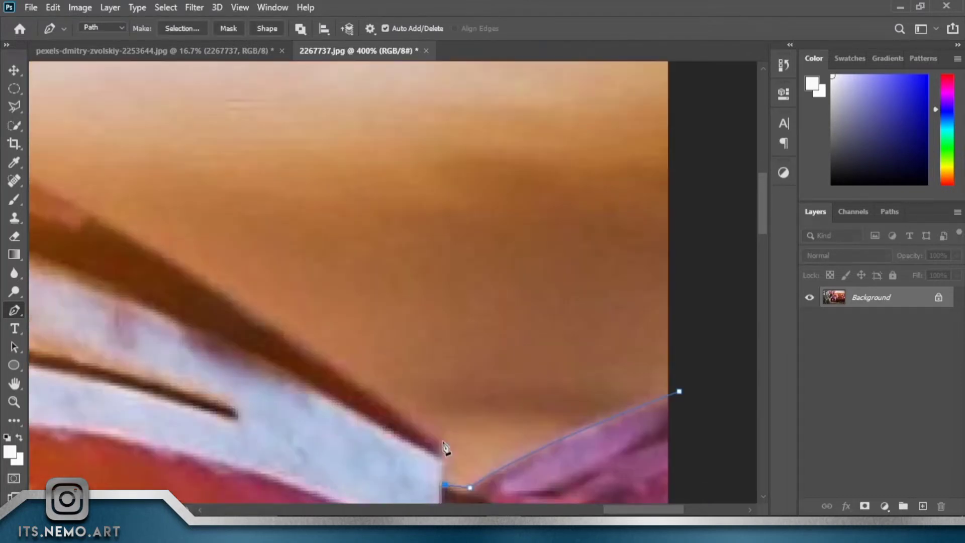
Trace curved pen anchors along the glove edge, extending the path leftward.
drag(440, 442, 516, 321)
drag(469, 412, 525, 459)
drag(516, 322, 417, 351)
mouse_move(409, 351)
mouse_down()
mouse_move(360, 345)
mouse_move(528, 341)
mouse_up()
drag(487, 364, 402, 392)
mouse_move(671, 410)
mouse_down()
mouse_move(389, 318)
mouse_move(565, 352)
mouse_move(502, 379)
mouse_move(686, 342)
mouse_move(661, 337)
mouse_up()
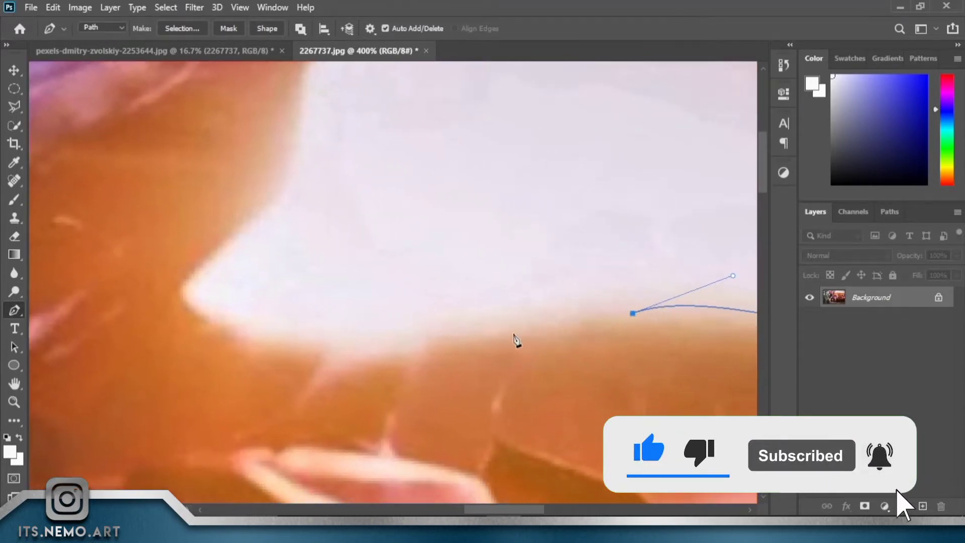
mouse_move(511, 330)
mouse_down()
mouse_move(388, 373)
mouse_move(333, 358)
mouse_up()
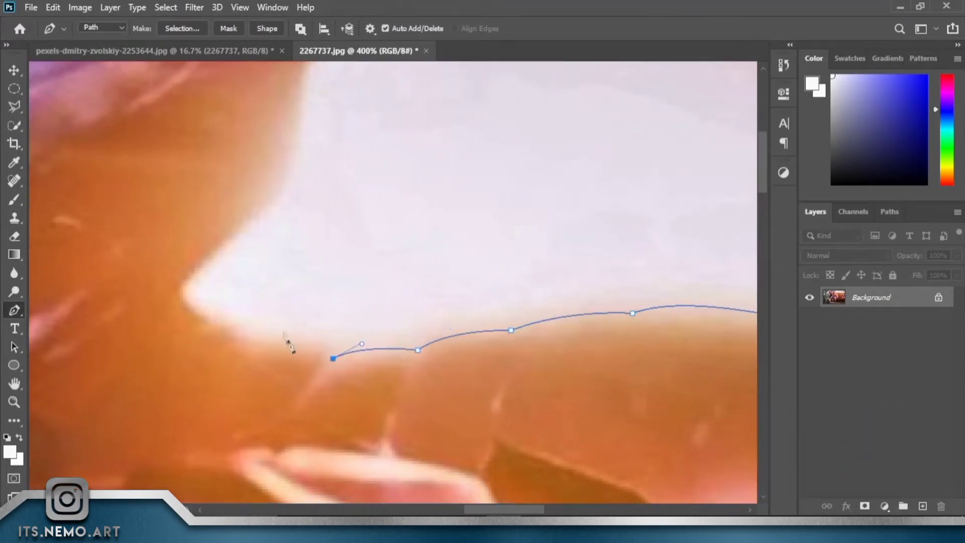
drag(287, 338, 452, 409)
drag(384, 397, 366, 391)
drag(540, 268, 474, 356)
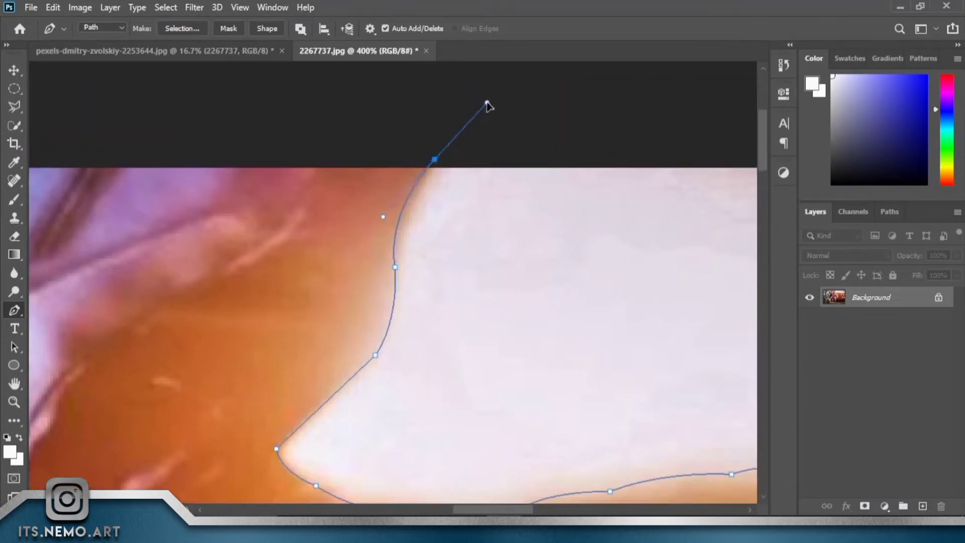
scroll(513, 295, left, 5)
scroll(466, 283, up, 2)
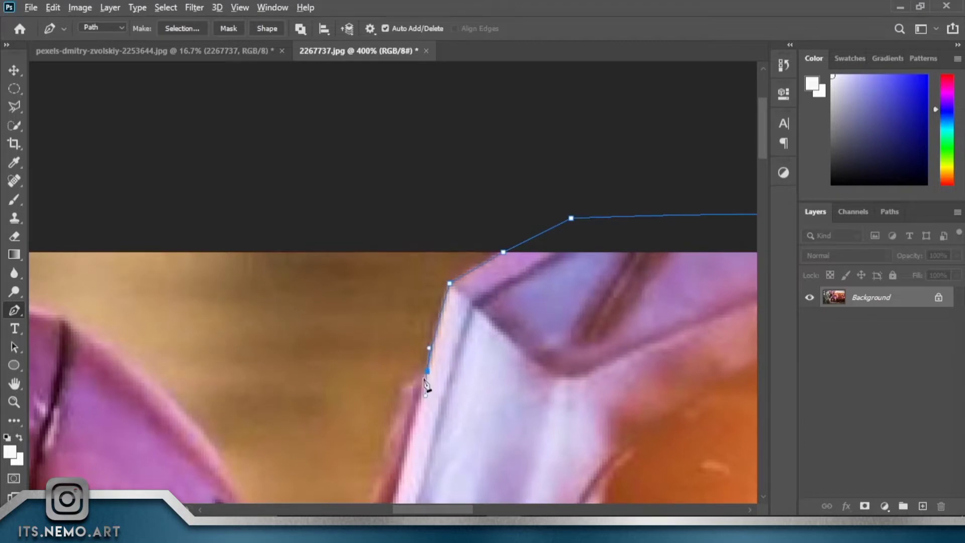
Continue the path up the arm edge to a corner anchor at the shoulder.
drag(426, 372, 400, 388)
mouse_move(417, 404)
mouse_down()
mouse_move(543, 246)
mouse_move(630, 46)
mouse_up()
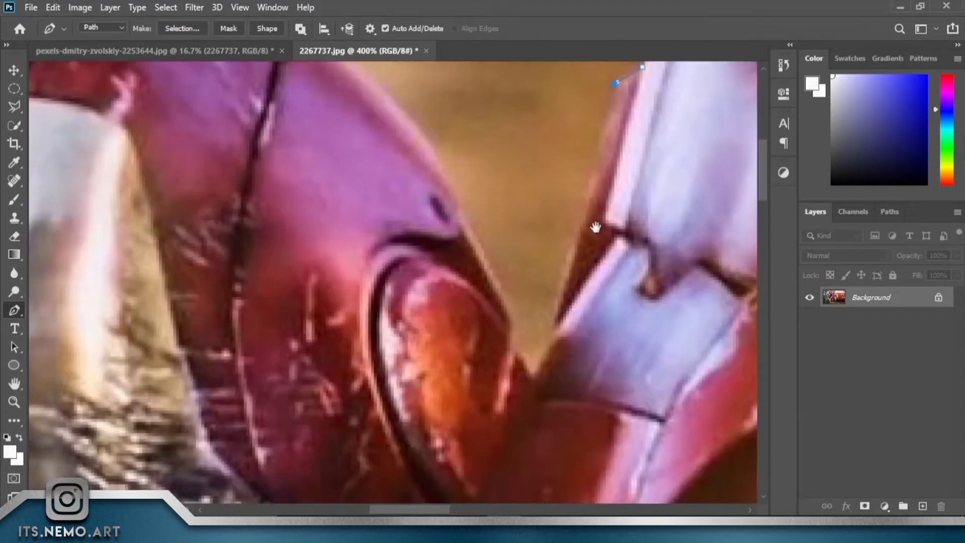
drag(571, 280, 548, 347)
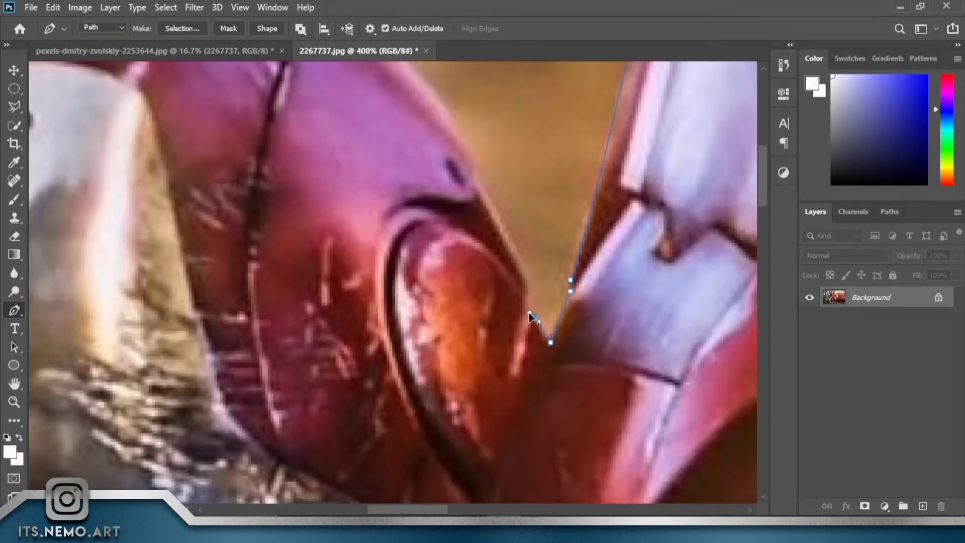
mouse_move(537, 310)
mouse_down()
mouse_move(534, 275)
mouse_move(592, 384)
mouse_up()
click(528, 260)
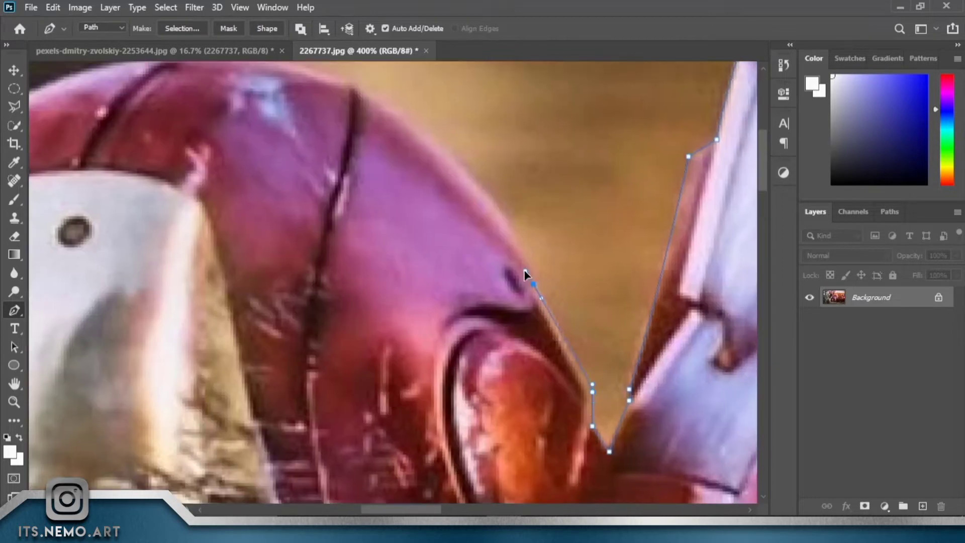
drag(536, 284, 553, 362)
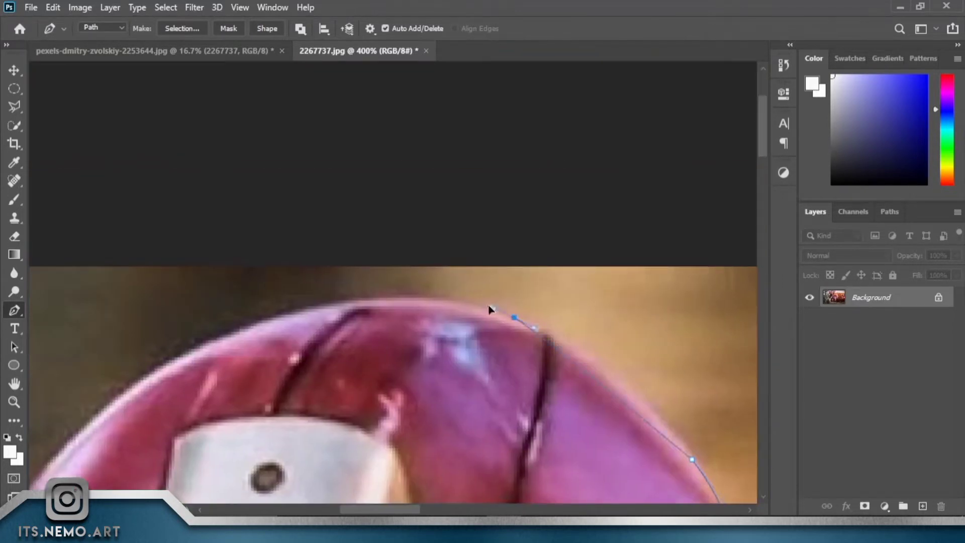
Curve the path over the helmet top down to its front edge and faceplate.
drag(505, 315, 588, 328)
drag(453, 352, 571, 283)
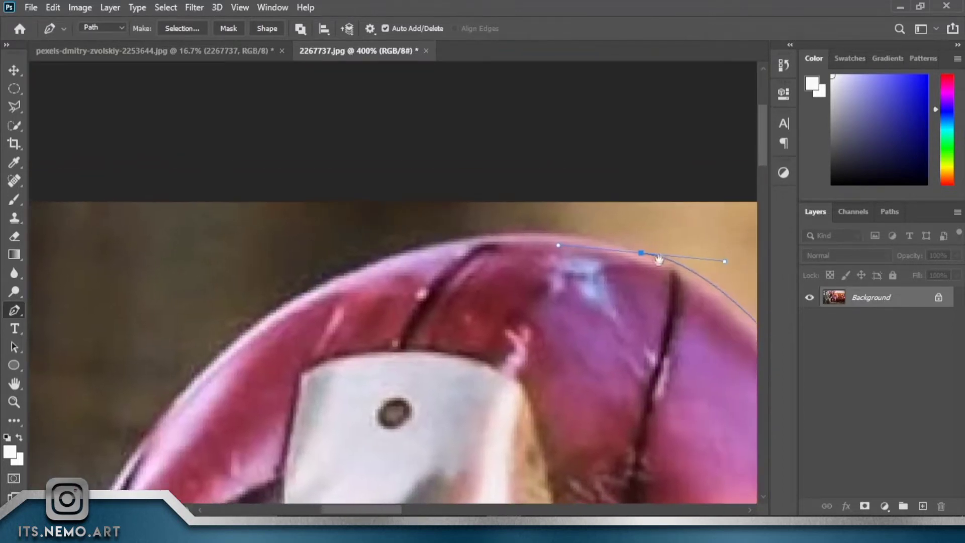
drag(320, 275, 147, 362)
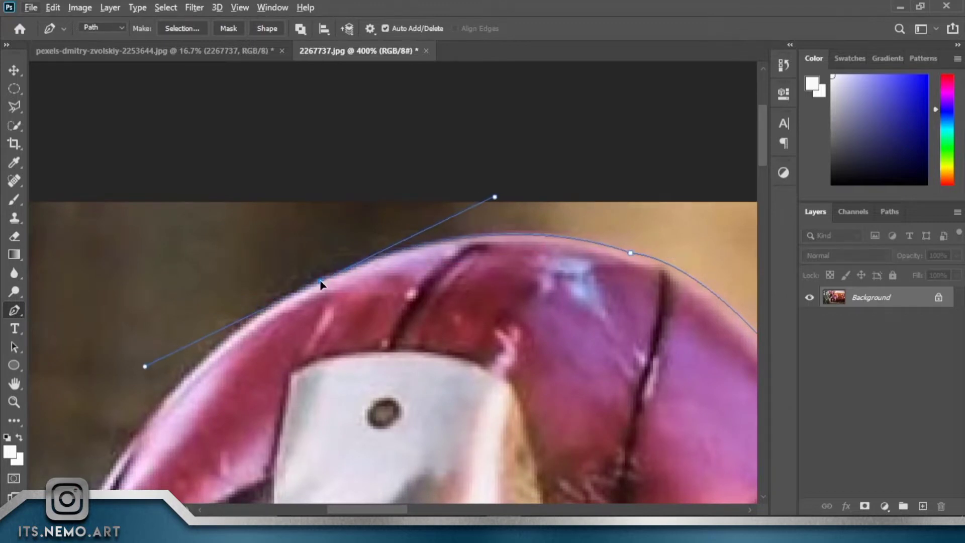
drag(325, 284, 514, 142)
drag(270, 389, 205, 474)
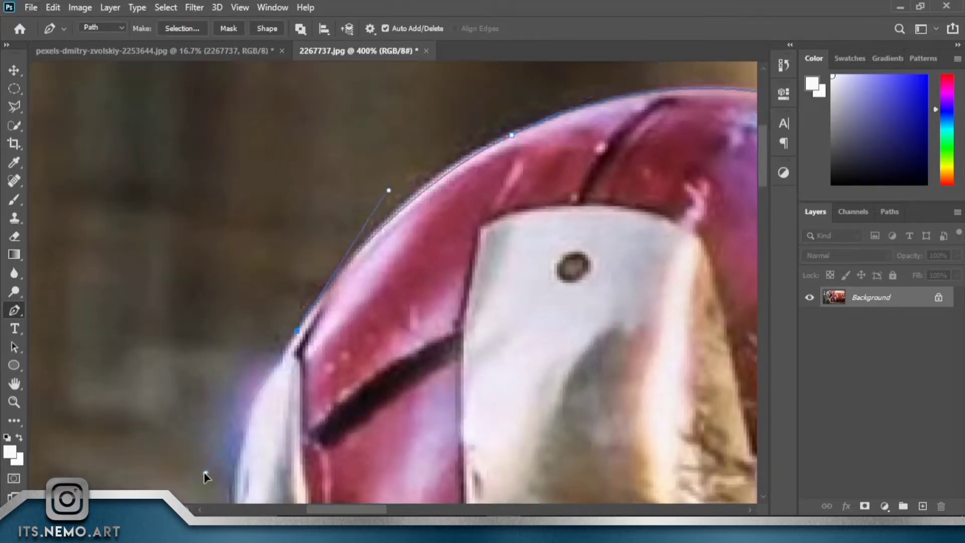
drag(314, 350, 379, 256)
mouse_move(301, 415)
mouse_down()
mouse_move(396, 246)
mouse_move(300, 155)
mouse_up()
mouse_move(321, 327)
mouse_down()
mouse_move(322, 391)
mouse_move(304, 234)
mouse_move(333, 330)
mouse_up()
drag(355, 367, 276, 172)
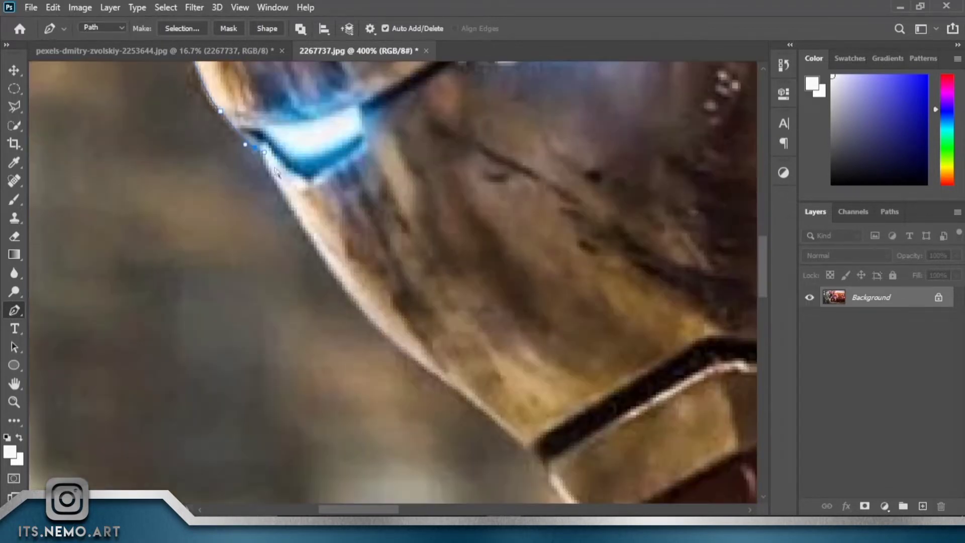
drag(469, 406, 227, 242)
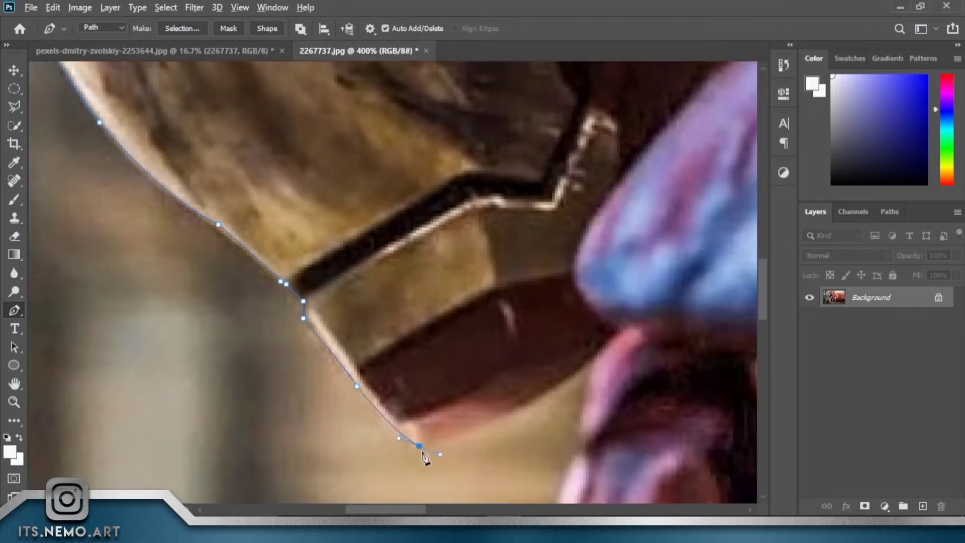
Extend the path past the chin and down the side of the fist.
drag(652, 301, 511, 59)
click(438, 182)
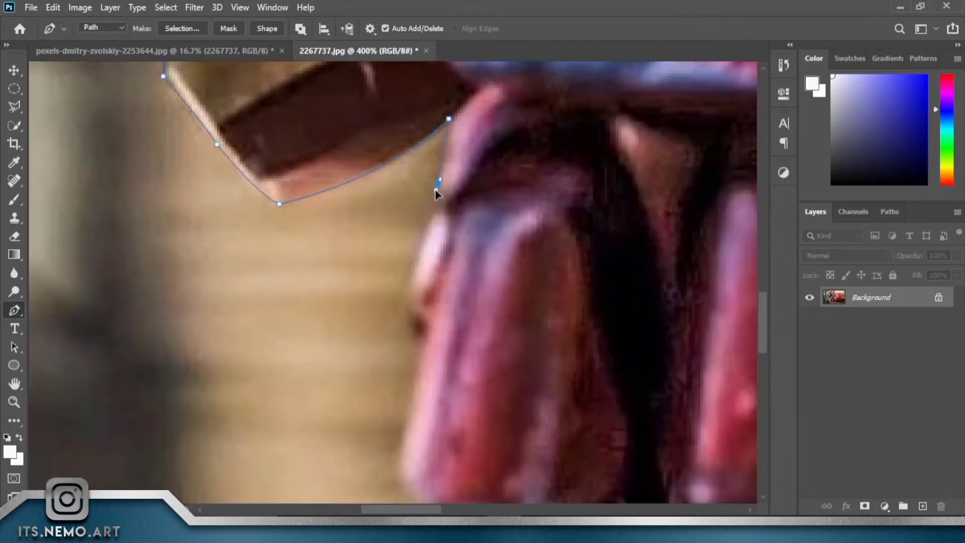
scroll(413, 276, down, 5)
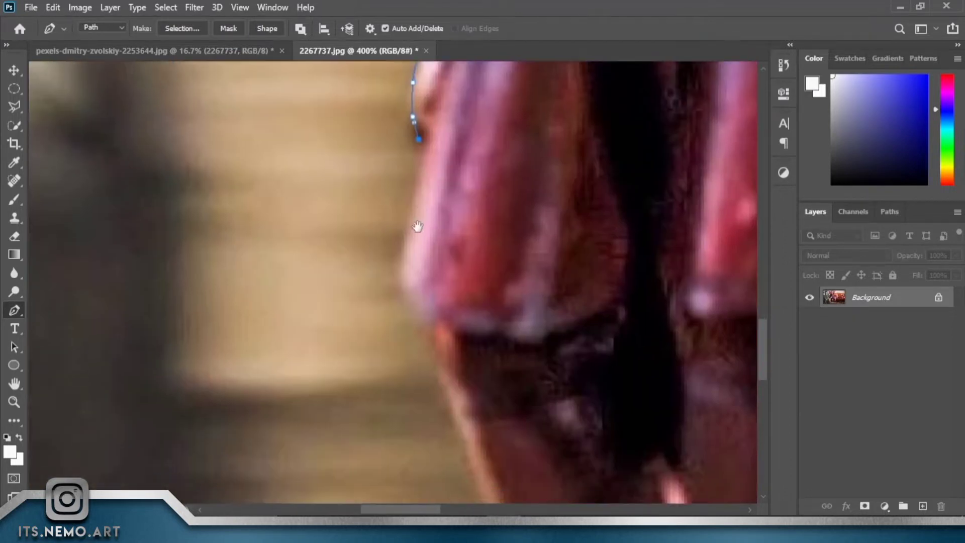
drag(409, 230, 406, 250)
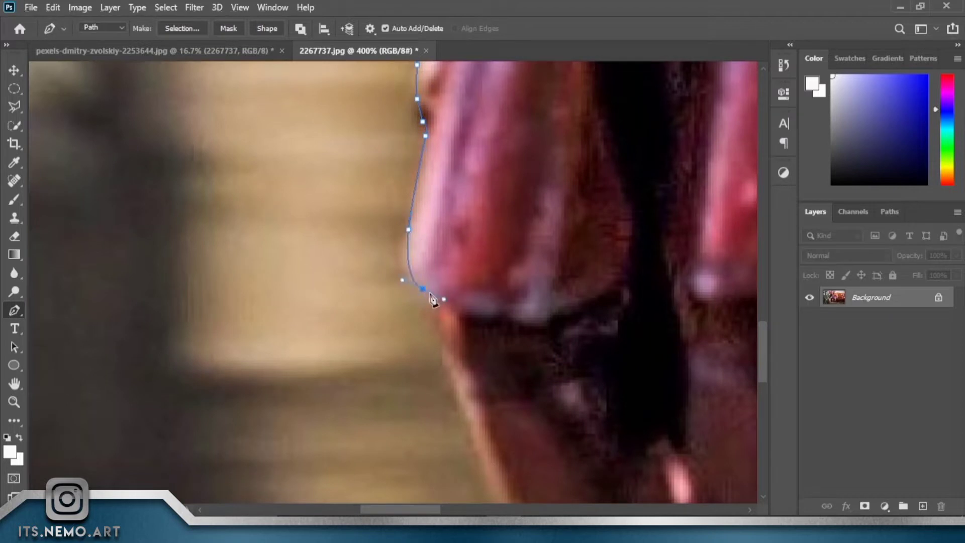
scroll(513, 360, down, 4)
scroll(345, 332, right, 5)
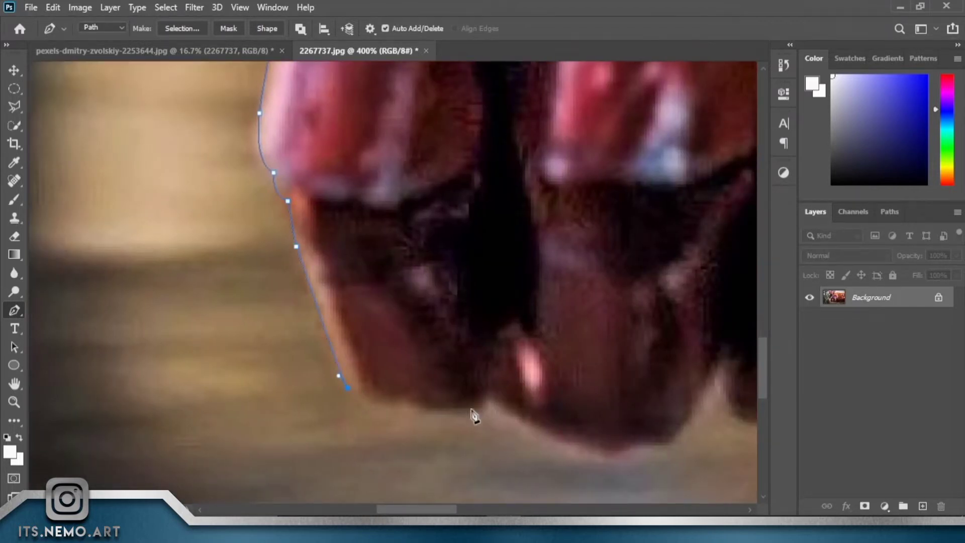
scroll(495, 397, right, 5)
Trace around the knuckles and between the fingers with curved and corner anchors.
click(284, 383)
scroll(347, 420, right, 1)
drag(358, 449, 427, 464)
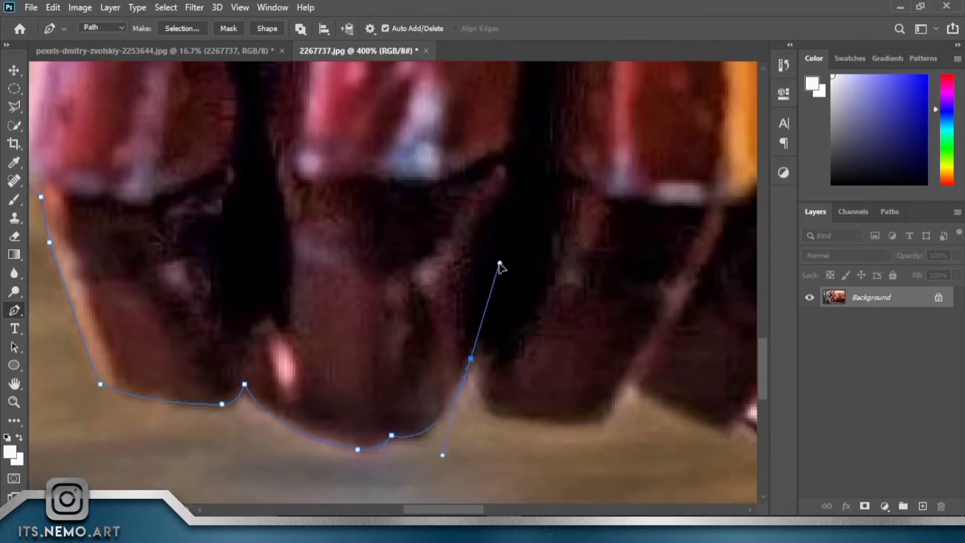
alt+click(471, 358)
scroll(482, 369, down, 1)
scroll(378, 371, right, 4)
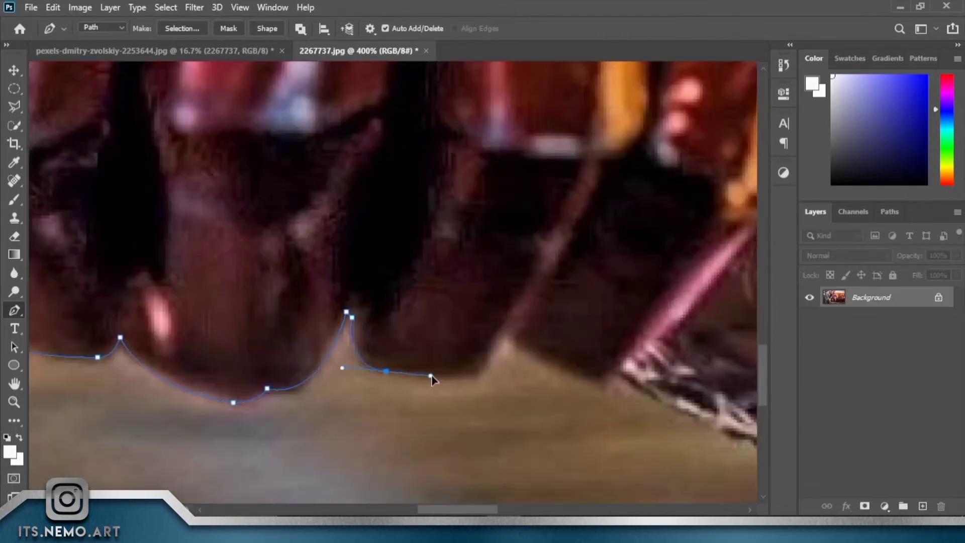
scroll(466, 377, right, 3)
drag(398, 348, 421, 312)
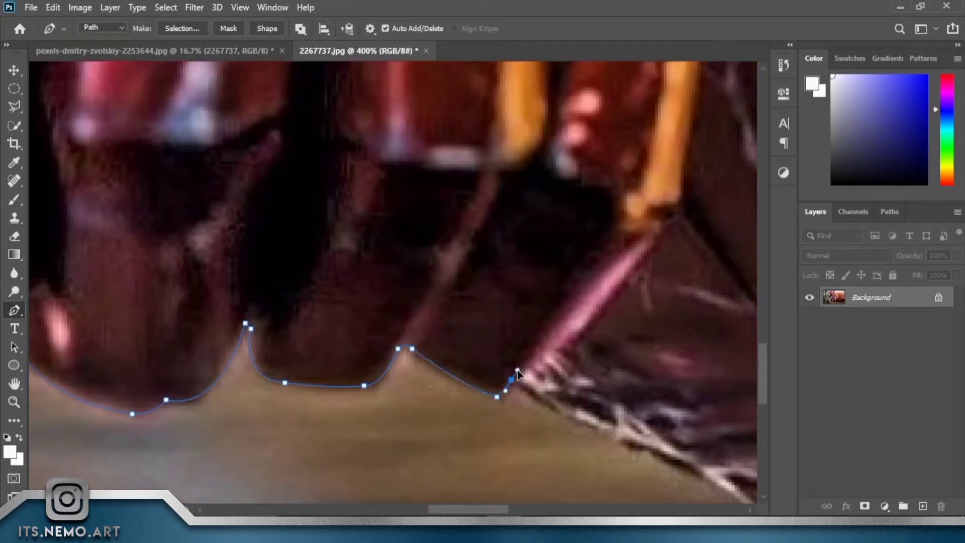
Carry the path along the forearm and the suit's lower edge to the image's right side.
scroll(518, 375, right, 5)
scroll(301, 352, down, 1)
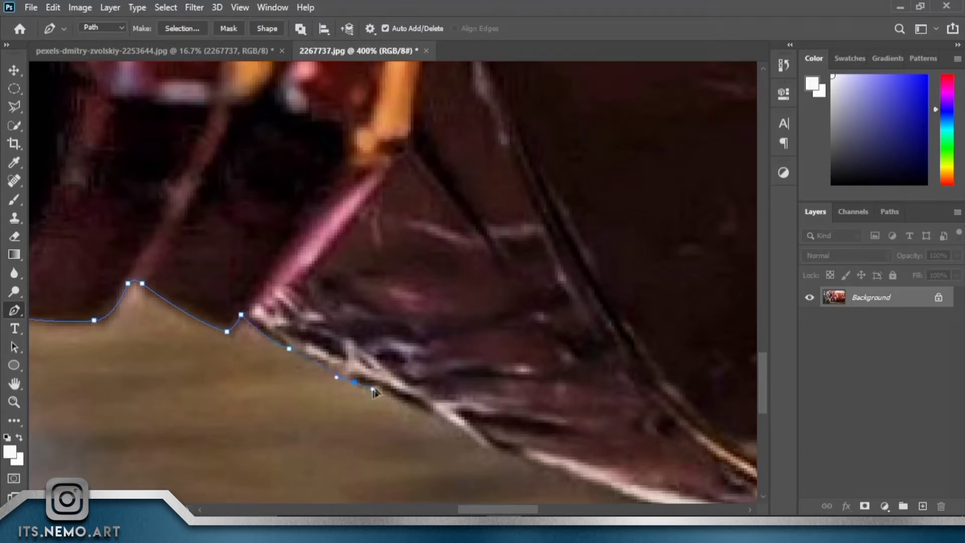
scroll(356, 383, right, 3)
scroll(355, 383, down, 2)
click(316, 353)
scroll(304, 348, right, 3)
scroll(304, 348, down, 1)
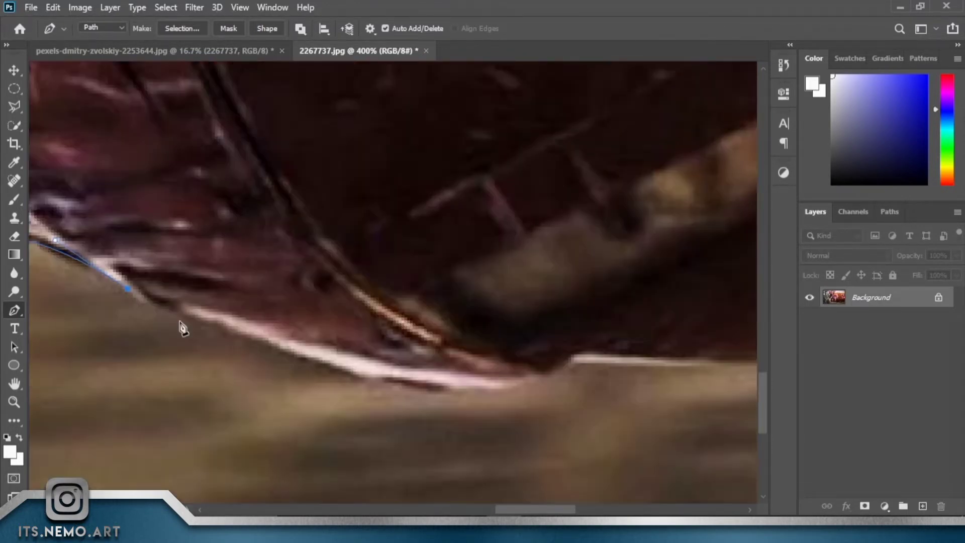
scroll(390, 386, right, 3)
drag(425, 378, 455, 363)
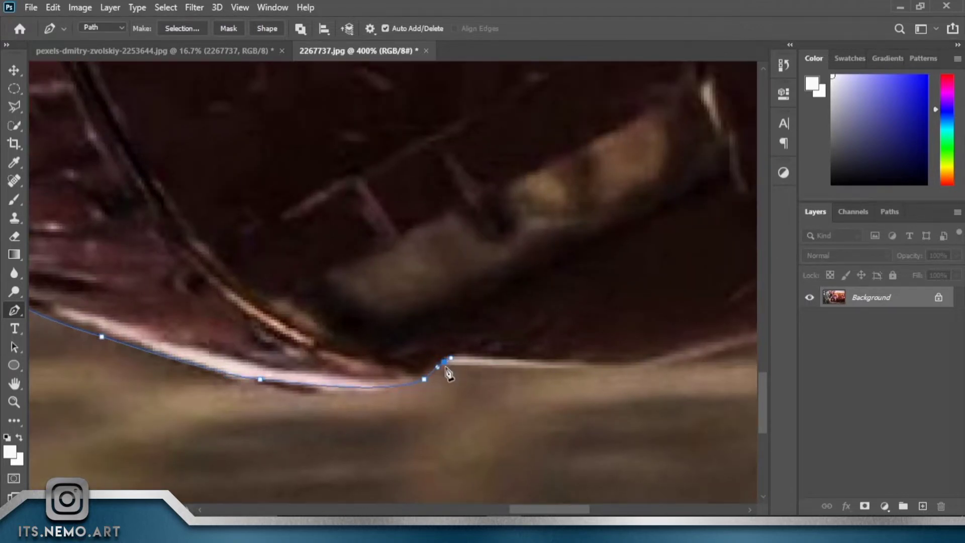
scroll(355, 392, right, 5)
scroll(355, 392, up, 1)
scroll(362, 394, right, 5)
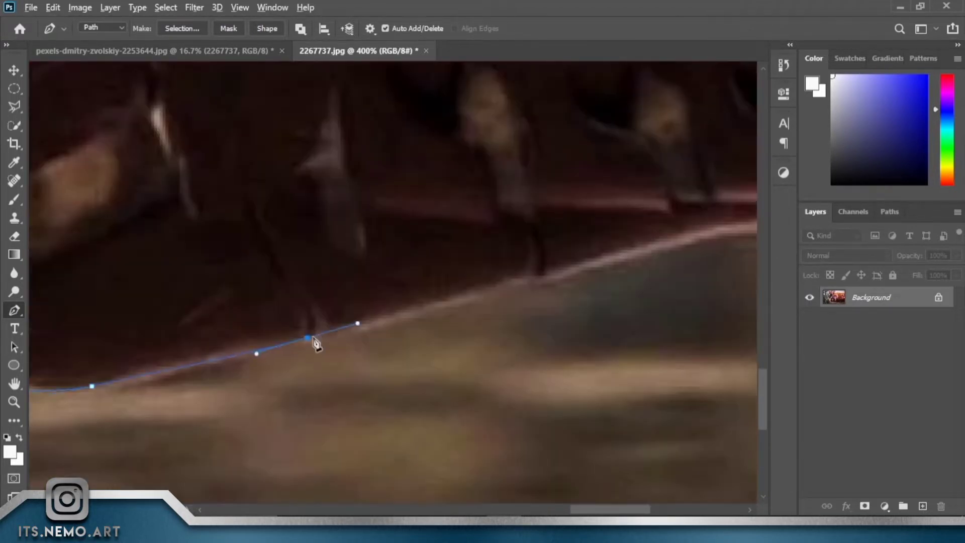
drag(420, 356, 242, 428)
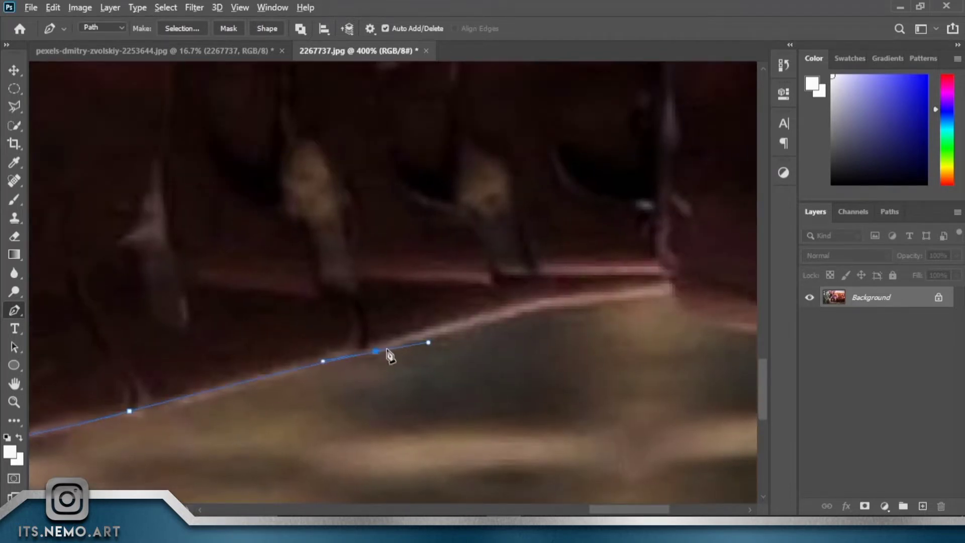
drag(601, 328, 409, 390)
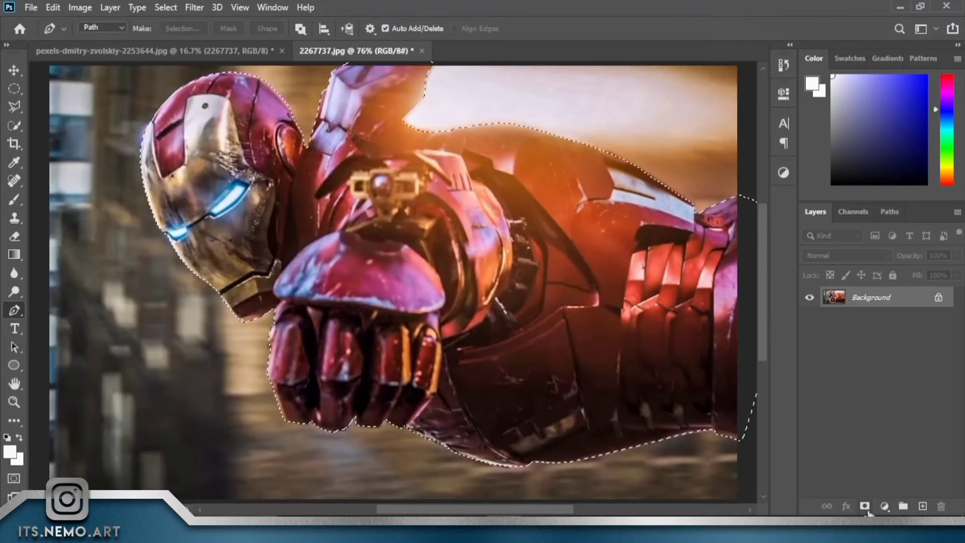
Turn the background into a masked layer and set the Blur tool to size 80.
click(865, 506)
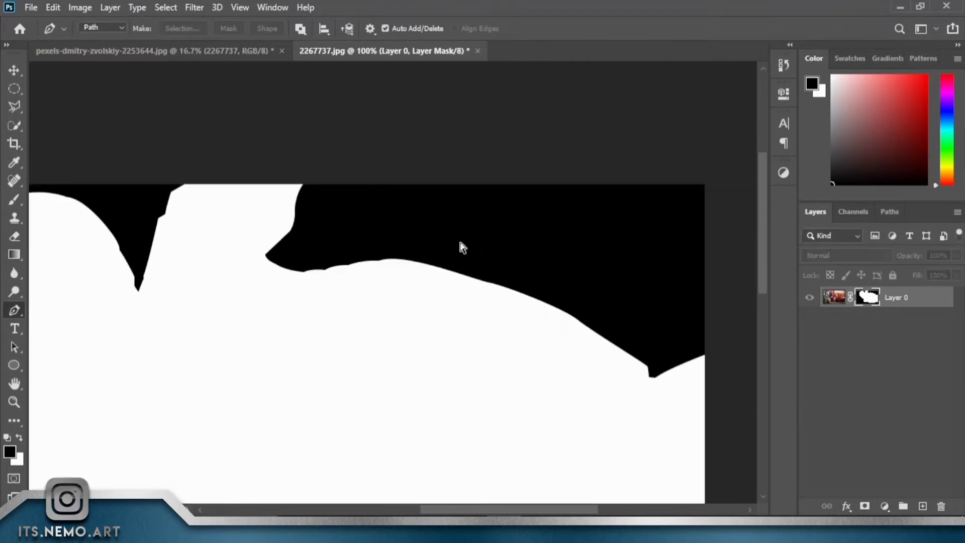
drag(463, 247, 487, 283)
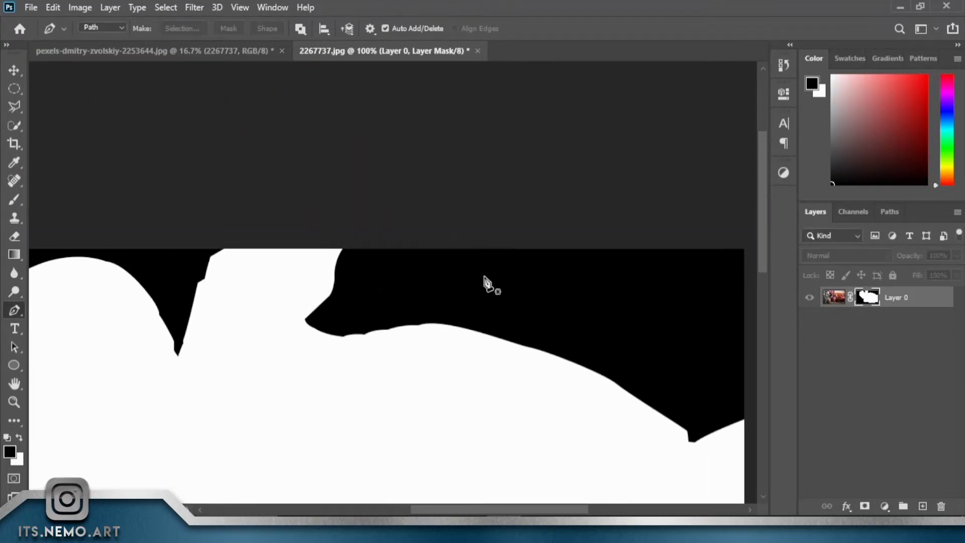
key(b)
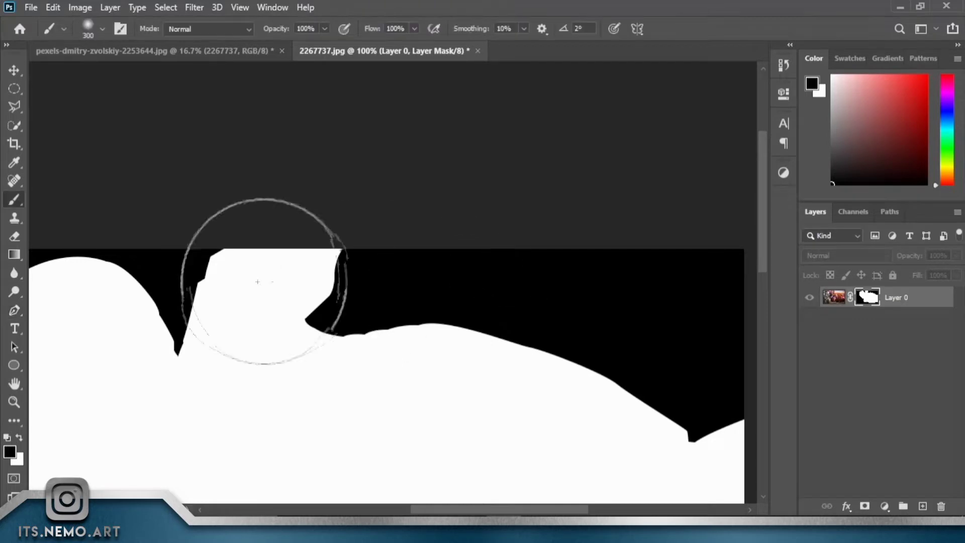
click(14, 273)
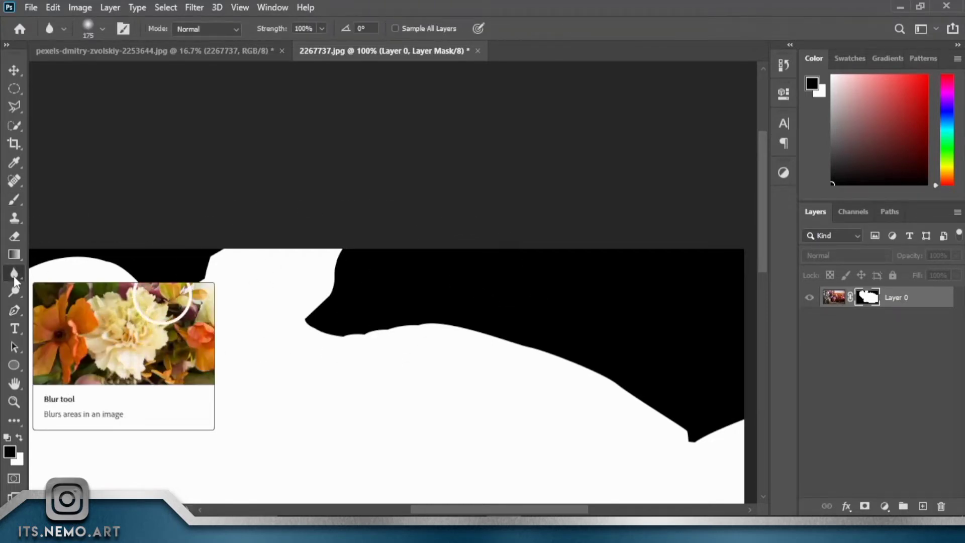
key(bracketleft)
key(bracketleft)
key(bracketleft)
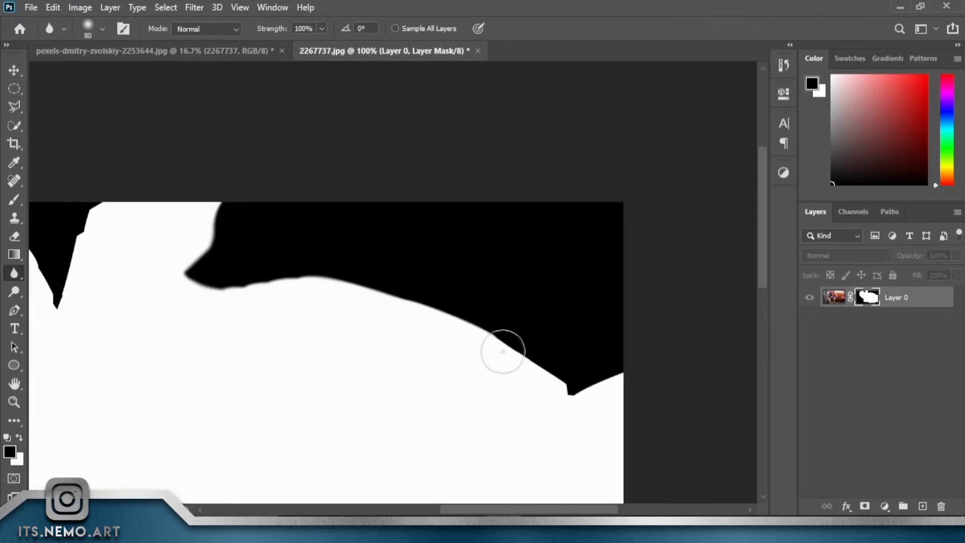
Blur along the mask's lower edges, then check the colour image and return to the mask.
drag(503, 345, 524, 346)
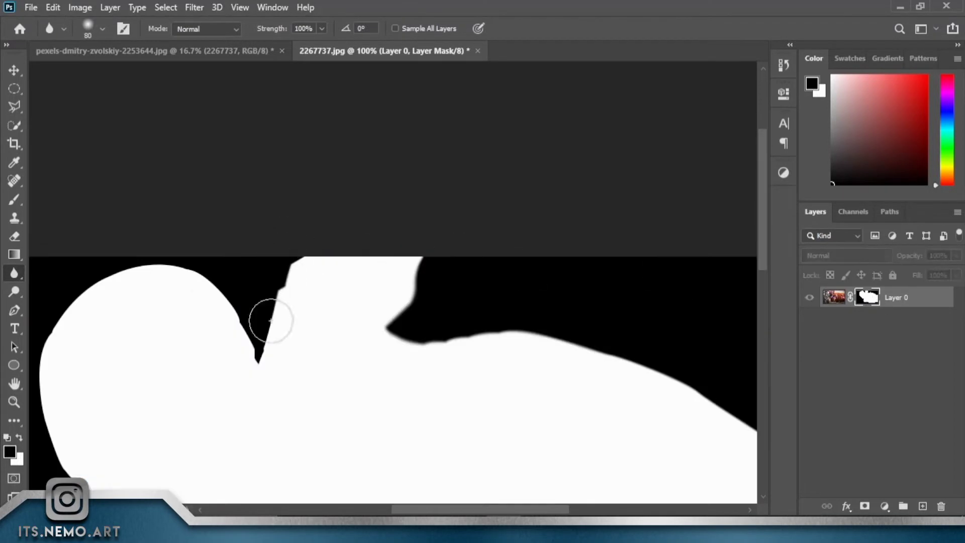
drag(269, 318, 447, 192)
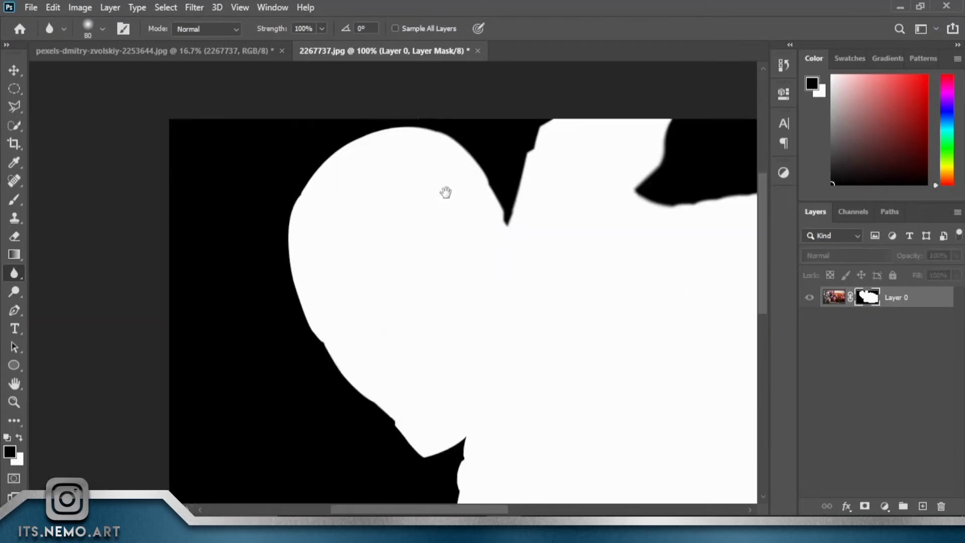
drag(430, 426, 339, 330)
mouse_move(386, 492)
mouse_down()
mouse_move(310, 414)
mouse_move(482, 426)
mouse_move(198, 410)
mouse_up()
mouse_move(423, 458)
mouse_down()
mouse_move(637, 426)
mouse_move(272, 431)
mouse_up()
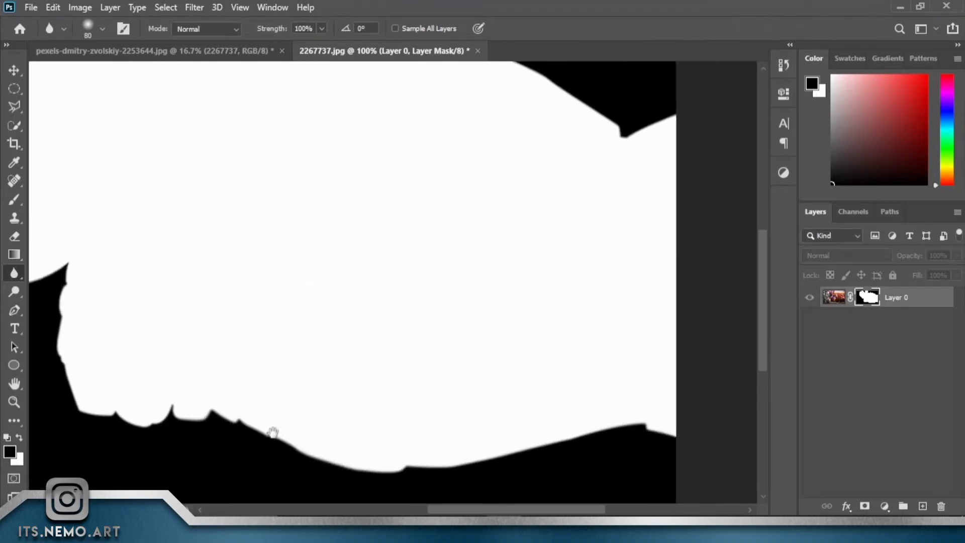
scroll(230, 327, up, 5)
scroll(313, 329, up, 5)
scroll(414, 345, down, 2)
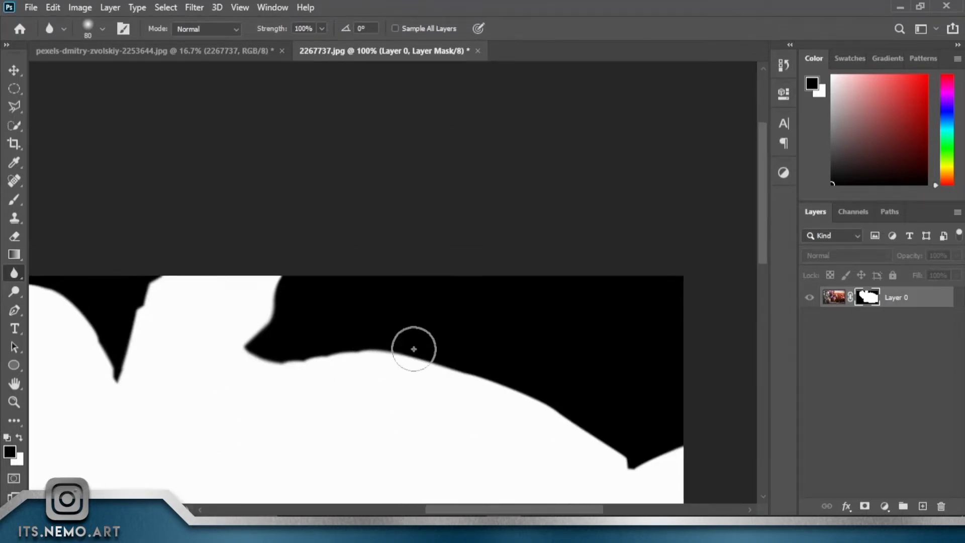
scroll(413, 345, down, 2)
alt+click(868, 297)
Convert the Iron Man layer to a Smart Object and bring it into the airplane window document.
alt+click(869, 297)
right_click(895, 297)
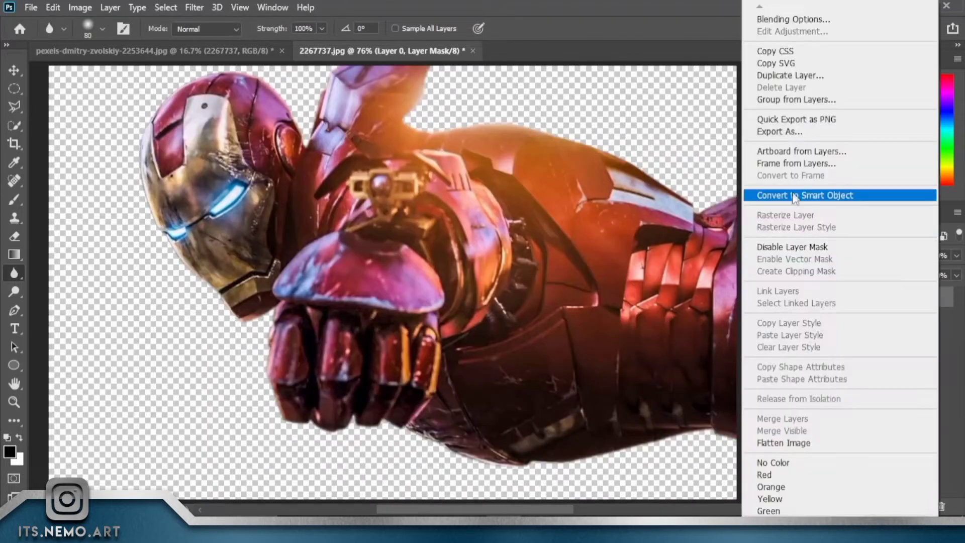
click(797, 189)
key(ctrl+Tab)
click(873, 359)
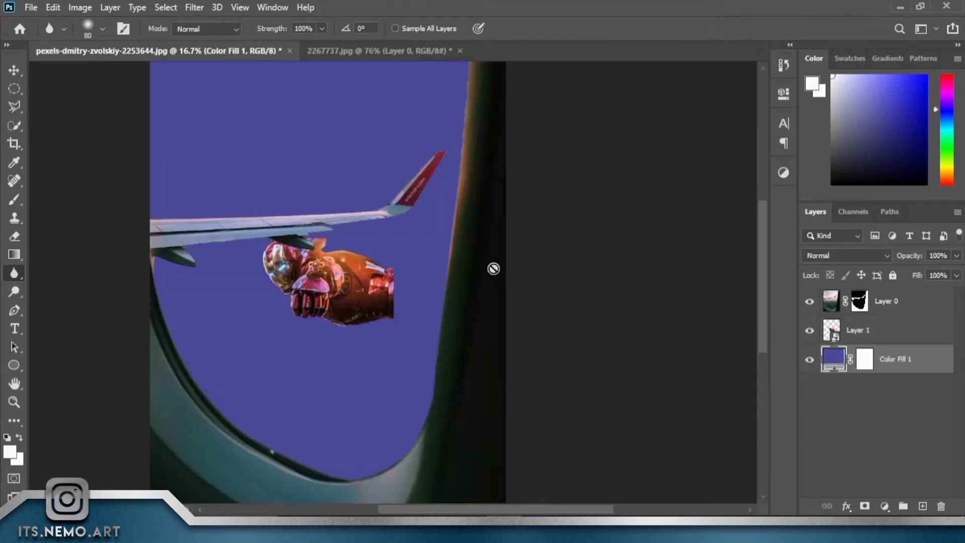
Enlarge Layer 1 over the wing, stack it above Layer 0 and add a layer mask.
click(855, 330)
key(ctrl+t)
drag(541, 278, 511, 271)
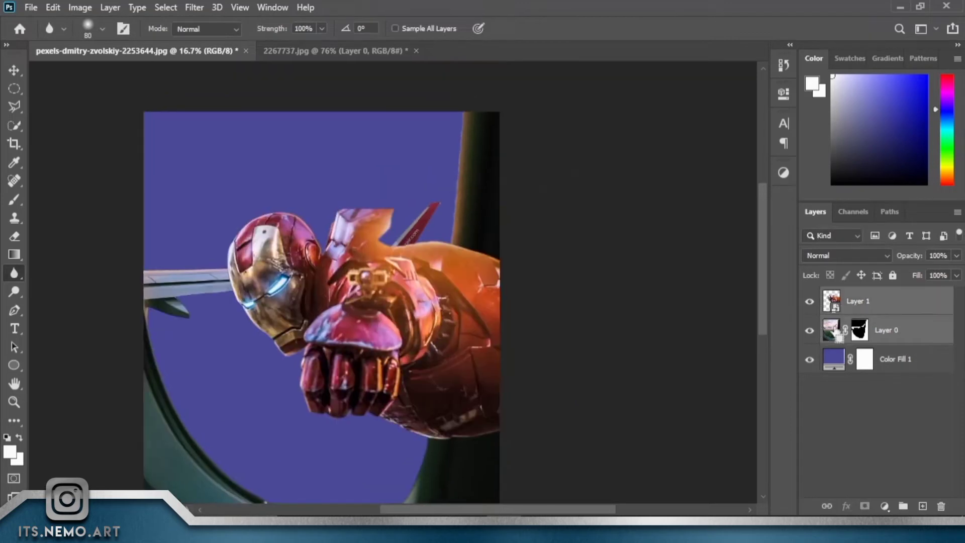
ctrl+click(832, 302)
click(865, 506)
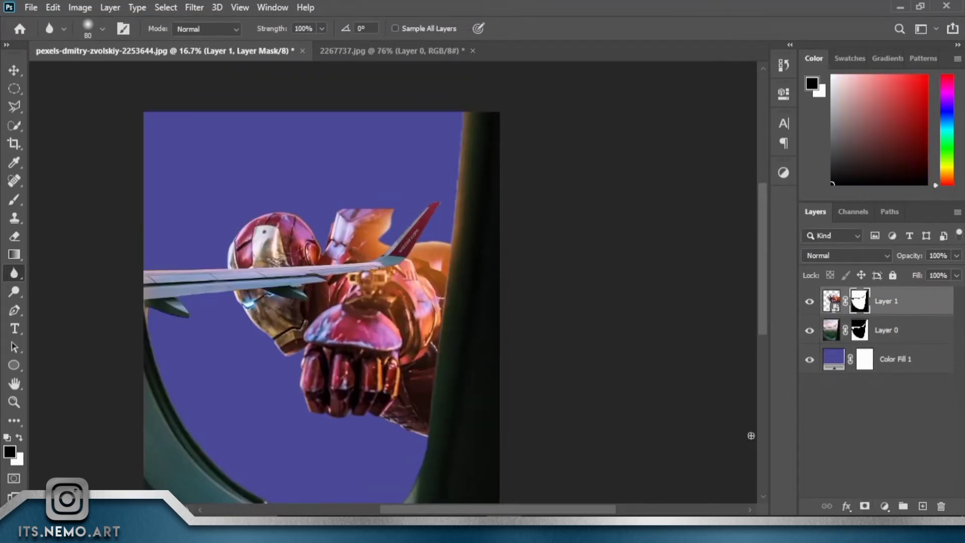
Load Iron Man's outline as a selection, dismissing the warning message.
key(b)
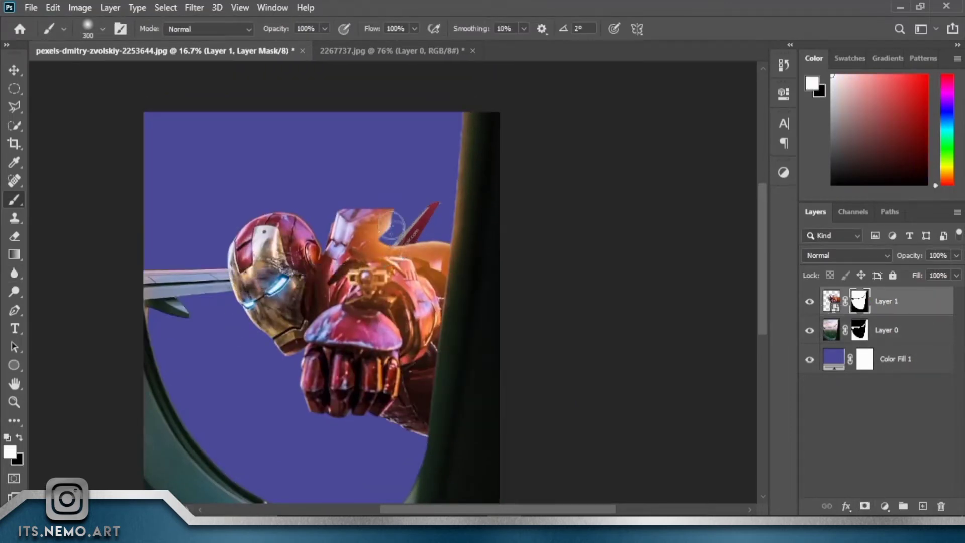
click(832, 301)
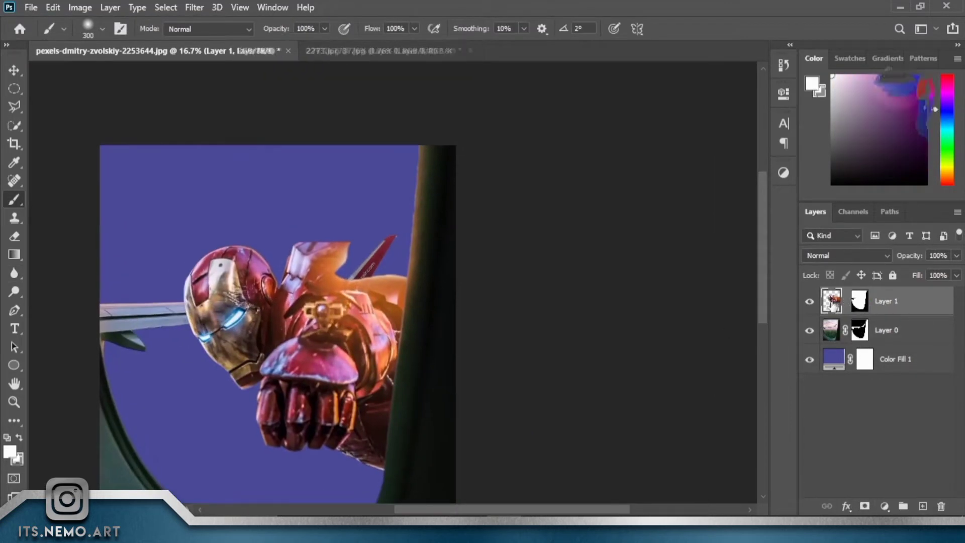
ctrl+click(831, 304)
click(491, 341)
key(Return)
key(v)
Move Iron Man higher in the window, enlarge him and tilt him -10.6°.
drag(289, 382, 287, 267)
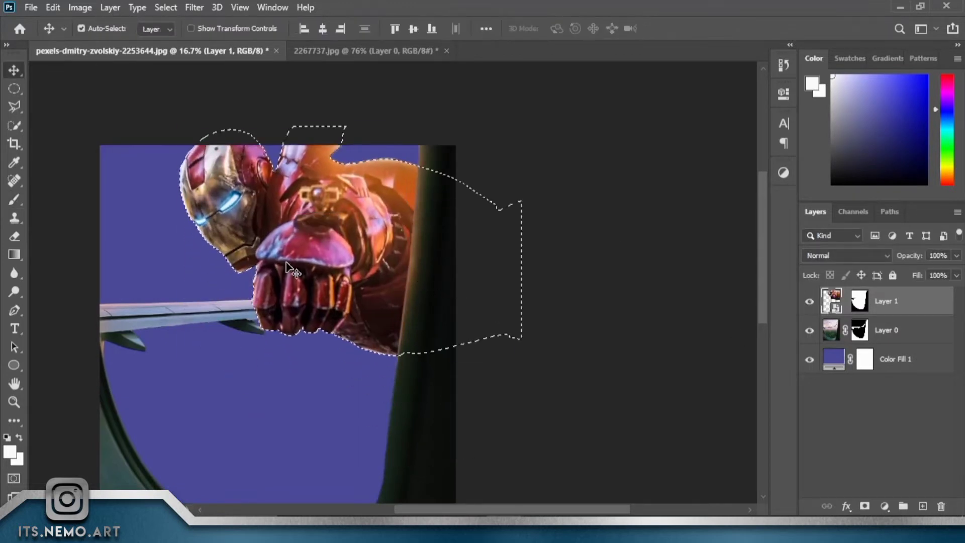
key(ctrl+t)
mouse_move(521, 356)
mouse_down()
mouse_move(552, 397)
mouse_move(631, 237)
mouse_up()
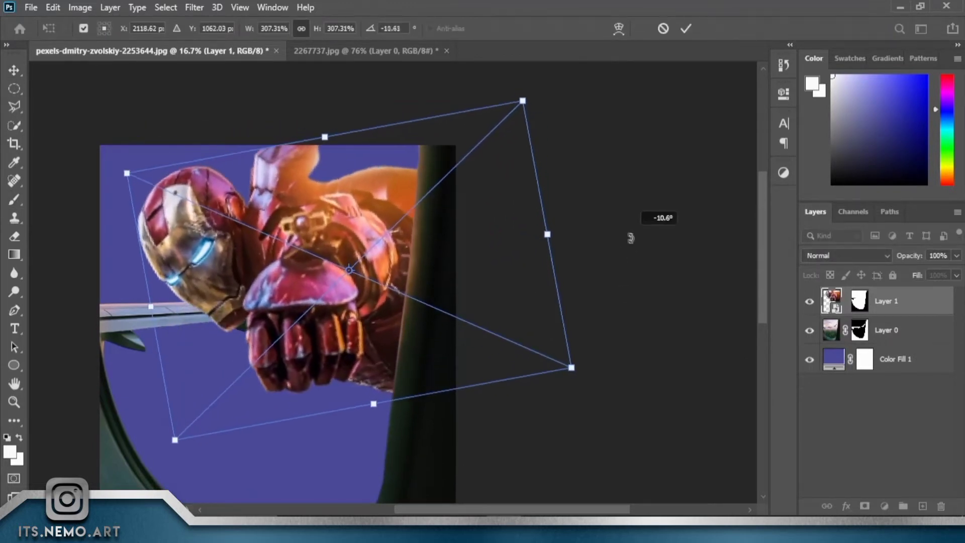
key(Return)
mouse_move(572, 287)
mouse_down()
mouse_move(545, 377)
mouse_move(585, 375)
mouse_move(313, 282)
mouse_up()
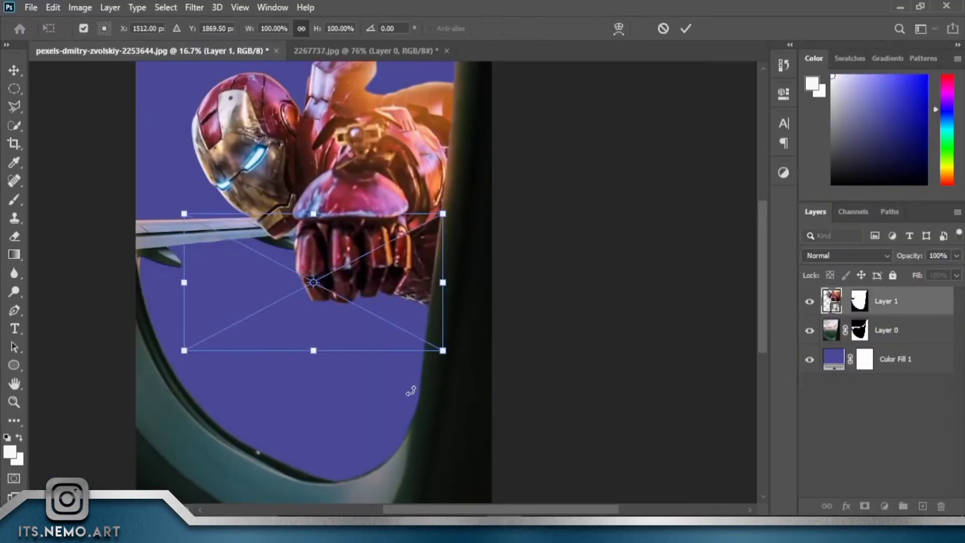
Place the city photo, scaled to about 156.56% and moved down into the window opening.
click(681, 34)
drag(885, 300, 928, 386)
key(ctrl+t)
drag(313, 215, 327, 322)
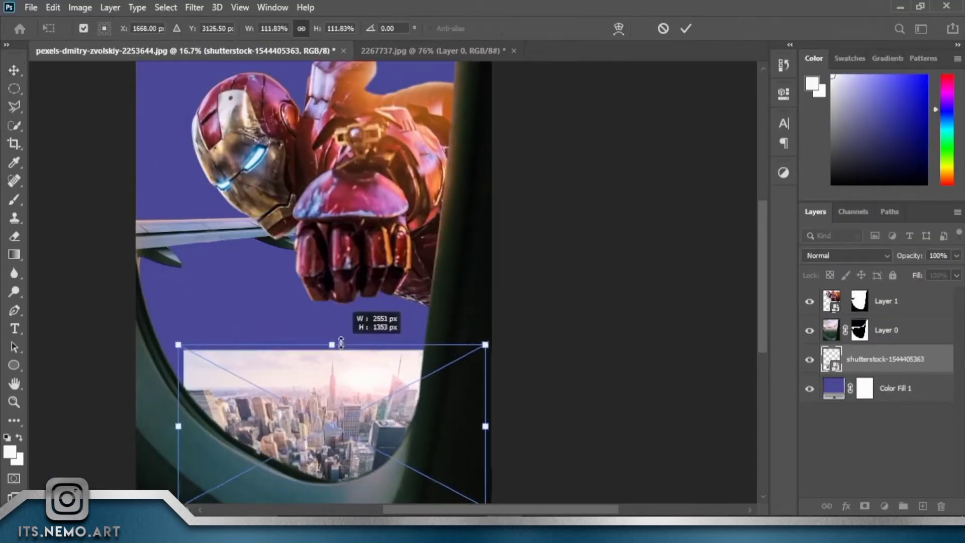
drag(353, 292, 381, 370)
key(Return)
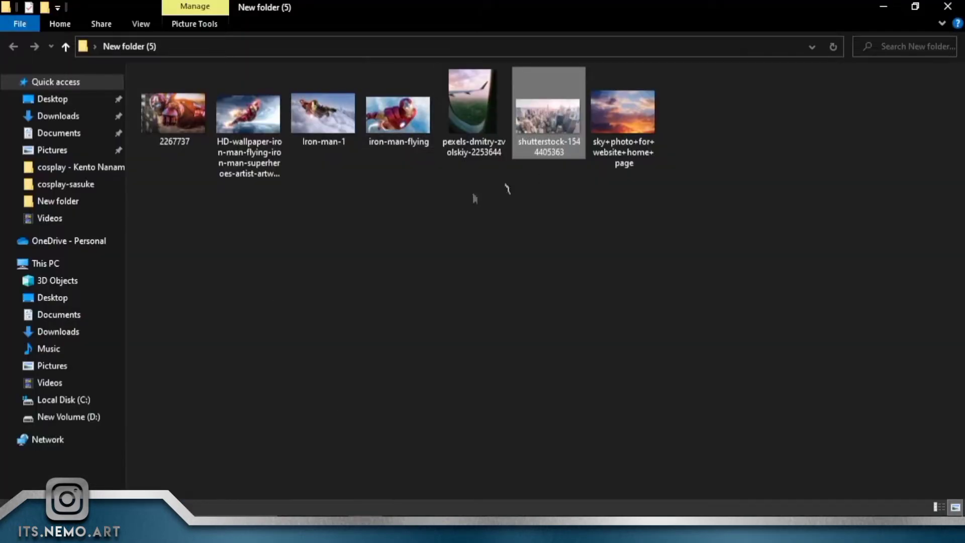
Add the sky photo above the city, rotated and enlarged, then zoom in on their seam.
mouse_move(624, 116)
mouse_down()
mouse_move(476, 288)
mouse_move(463, 275)
mouse_up()
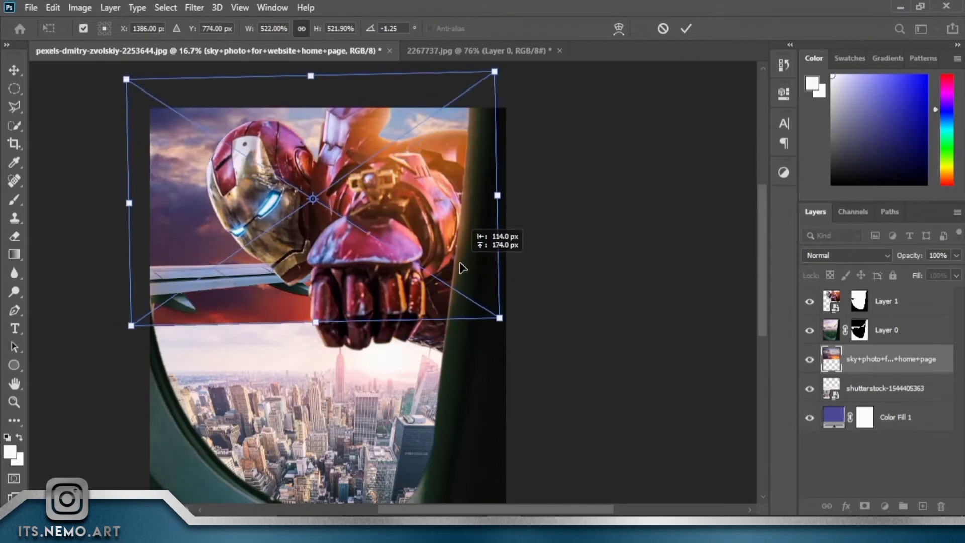
mouse_move(520, 208)
mouse_down()
mouse_move(167, 298)
mouse_move(144, 75)
mouse_move(474, 216)
mouse_up()
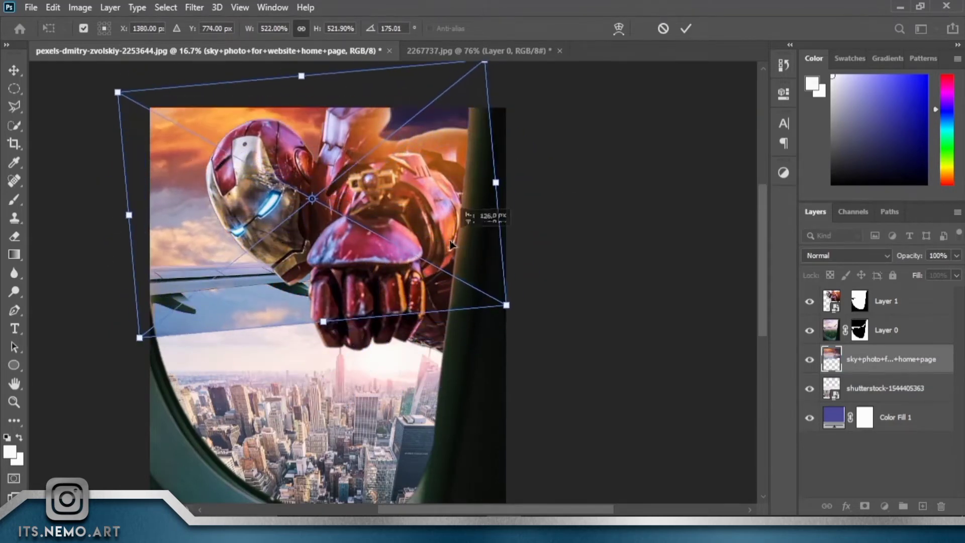
click(686, 29)
key(ctrl+plus)
key(ctrl+plus)
scroll(606, 176, left, 5)
Mask the sky photo and paint black at 10% flow to blend its lower edge into the city.
click(865, 507)
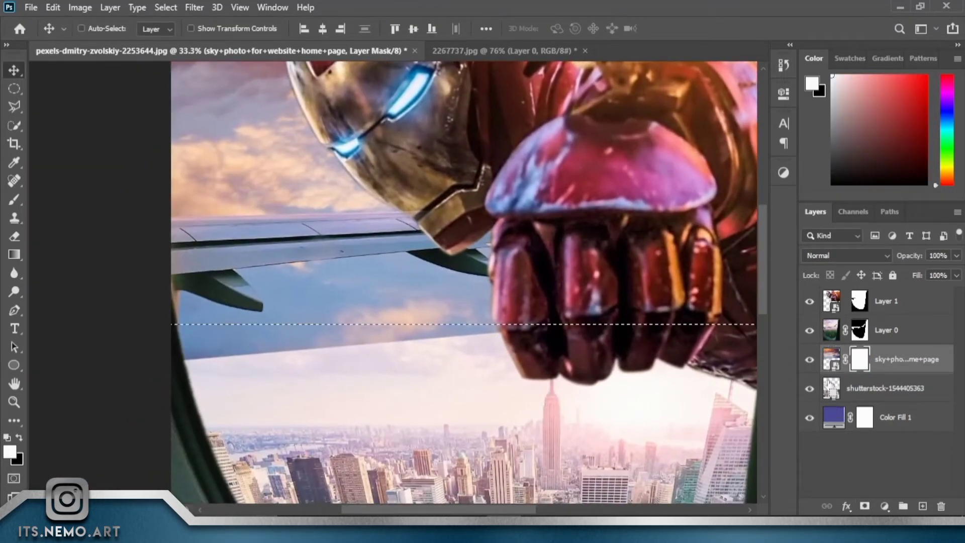
key(b)
key(shift+1)
key(x)
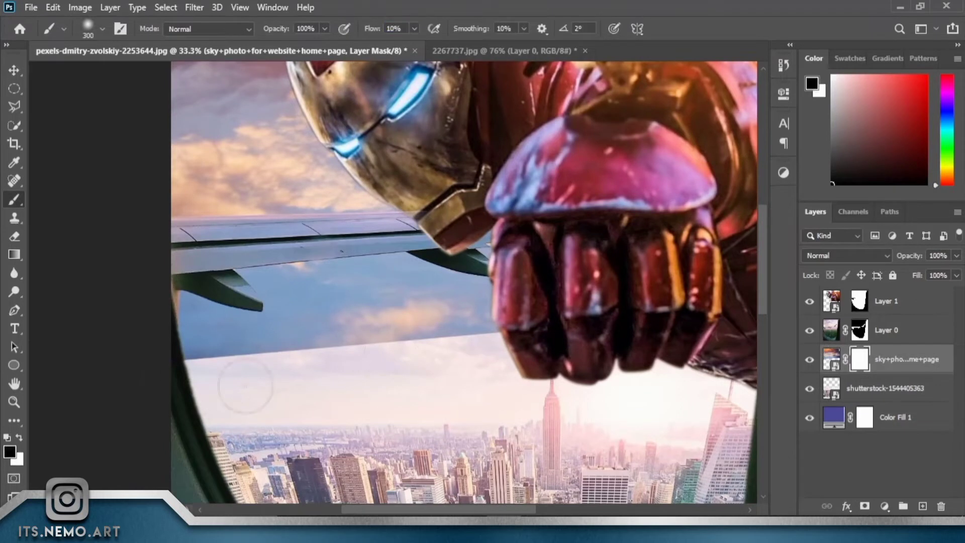
drag(166, 357, 392, 342)
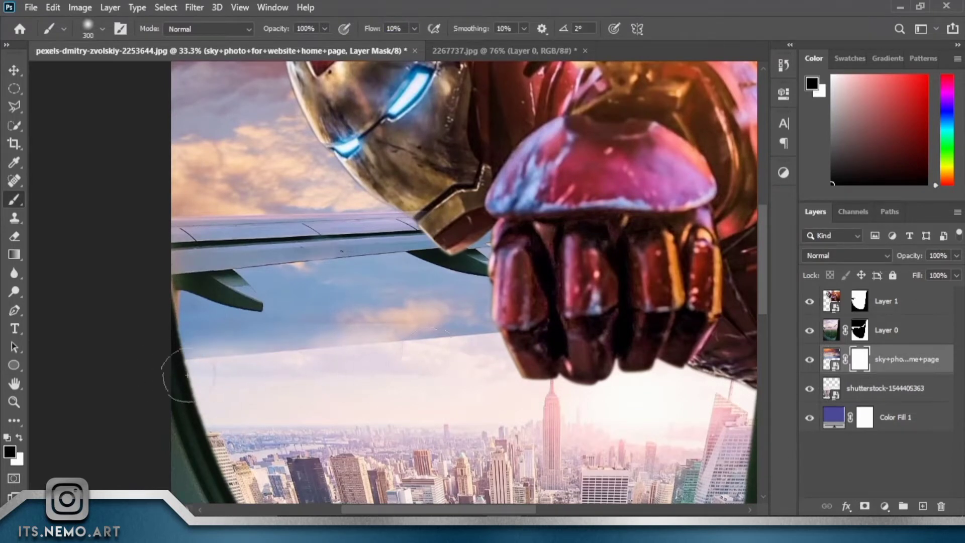
drag(187, 375, 468, 352)
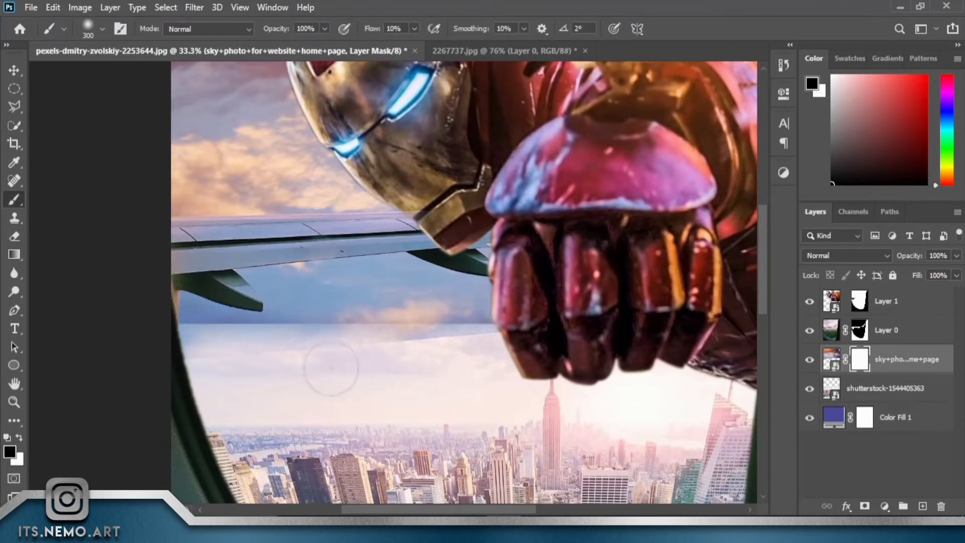
Duplicate the city photo layer and lower the original's top edge with a transform.
click(885, 388)
key(ctrl+j)
click(905, 418)
key(ctrl+t)
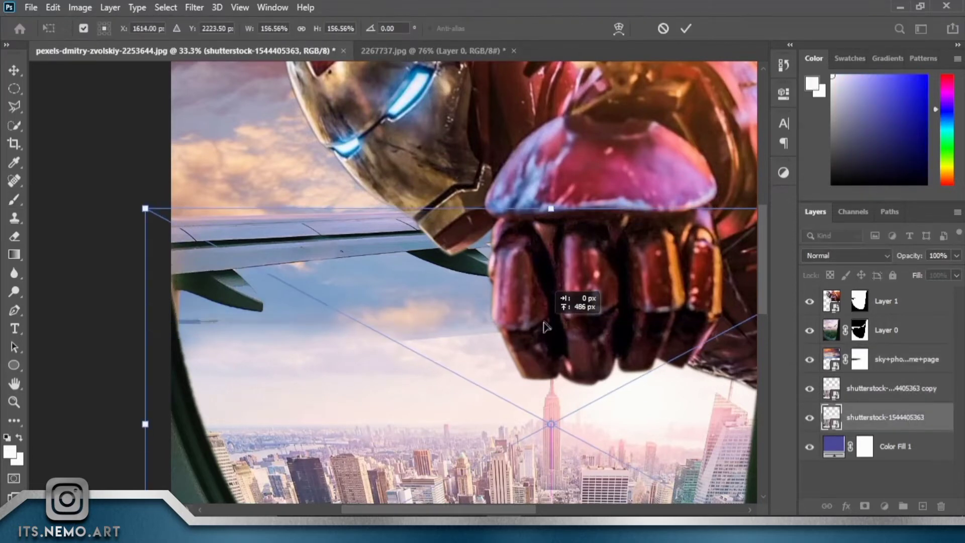
mouse_move(570, 209)
mouse_down()
mouse_move(553, 311)
mouse_move(571, 239)
mouse_up()
key(Return)
scroll(553, 327, right, 5)
Add a layer mask to the city copy and paint white on it to reveal more city.
click(885, 388)
click(864, 506)
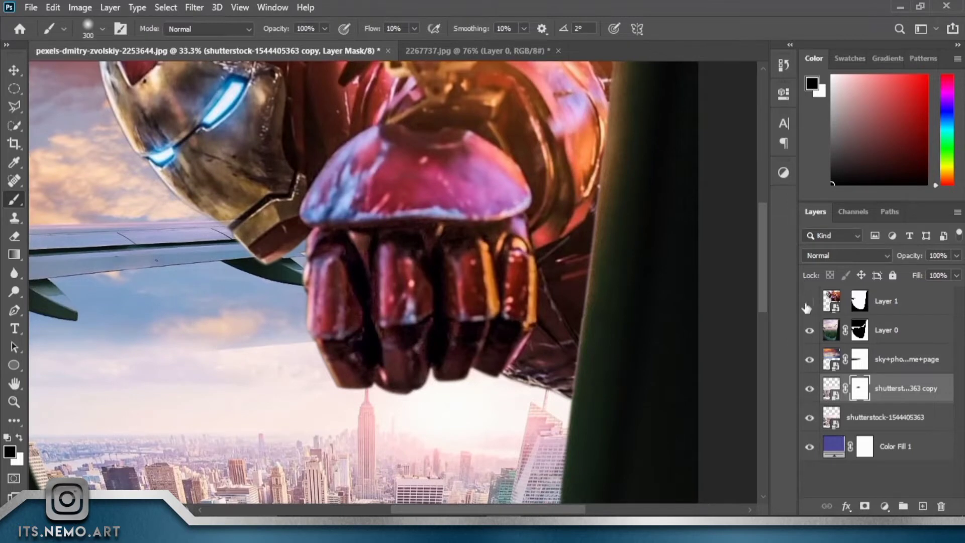
drag(806, 307, 809, 359)
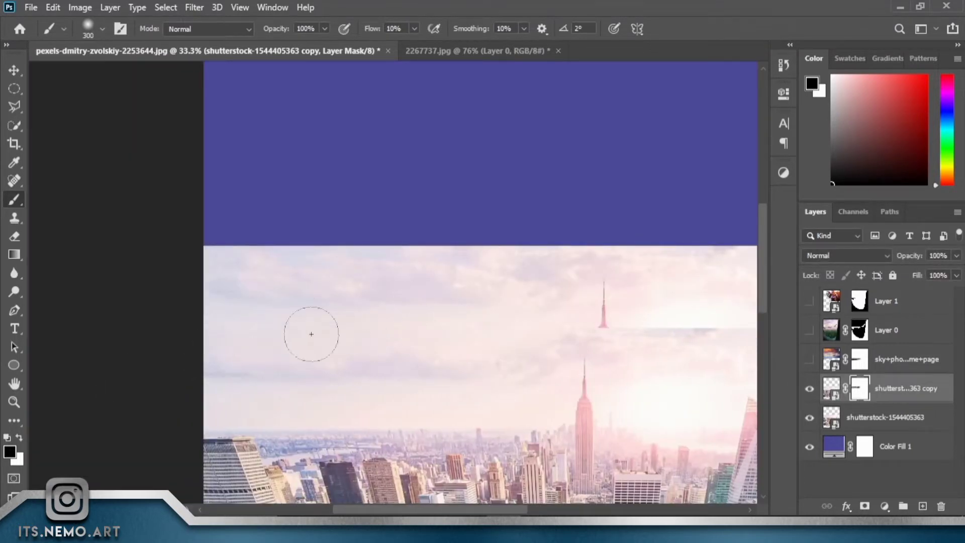
key(x)
drag(397, 396, 209, 376)
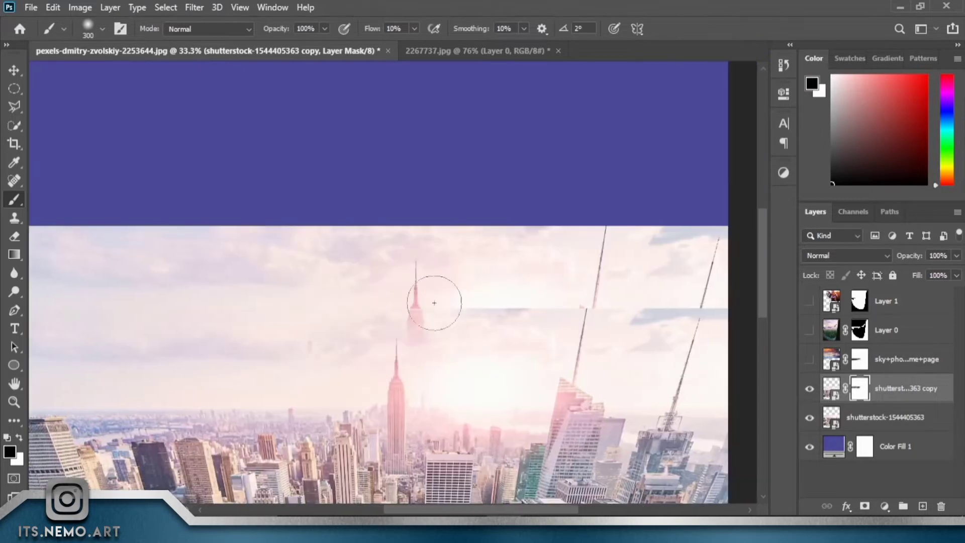
click(809, 359)
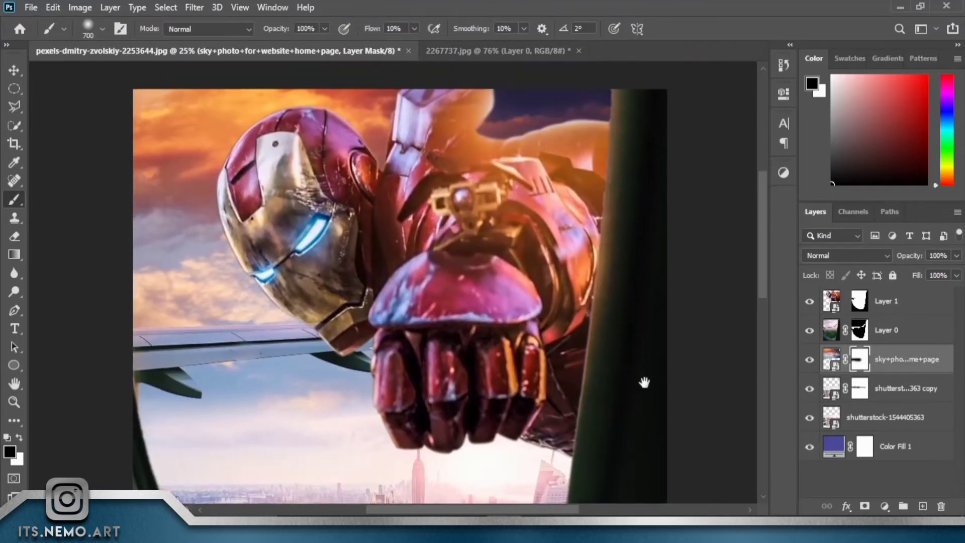
Rotate and reposition the sky layer behind Iron Man, then duplicate it.
click(913, 360)
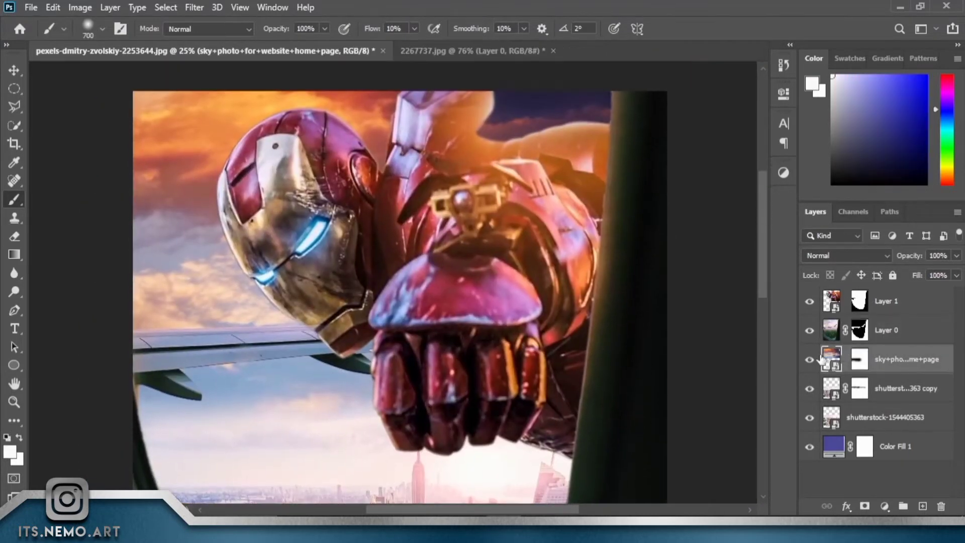
key(ctrl+t)
drag(149, 252, 155, 274)
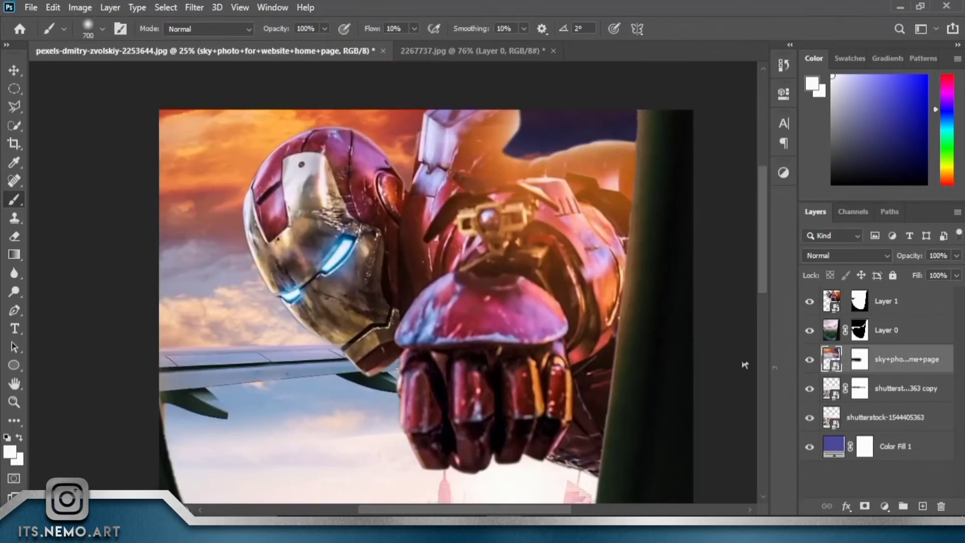
key(ctrl+t)
drag(587, 201, 607, 232)
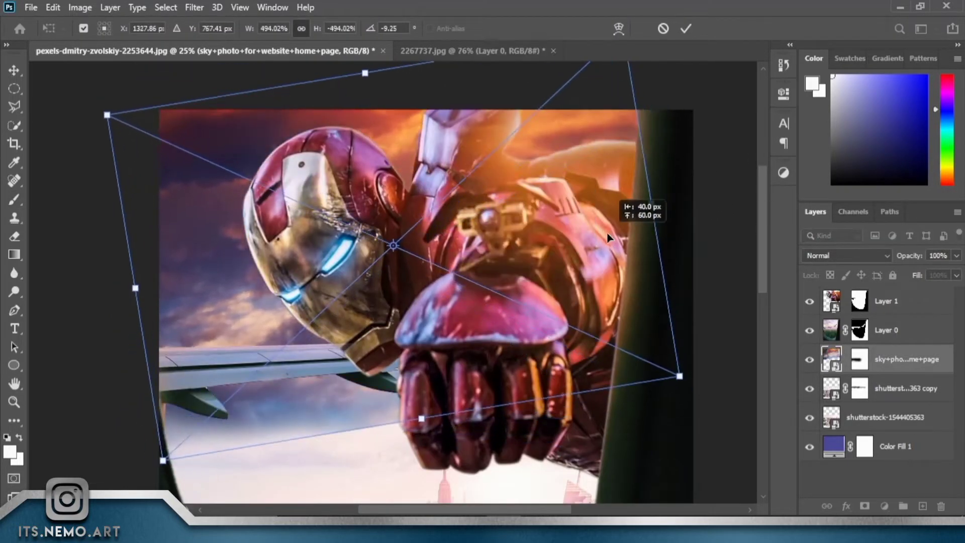
click(686, 29)
click(860, 359)
key(d)
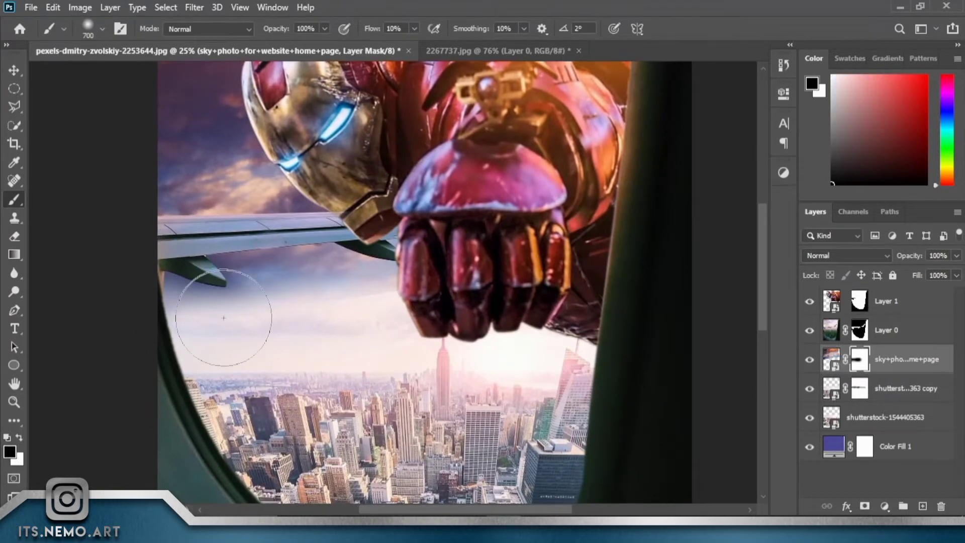
key(ctrl+j)
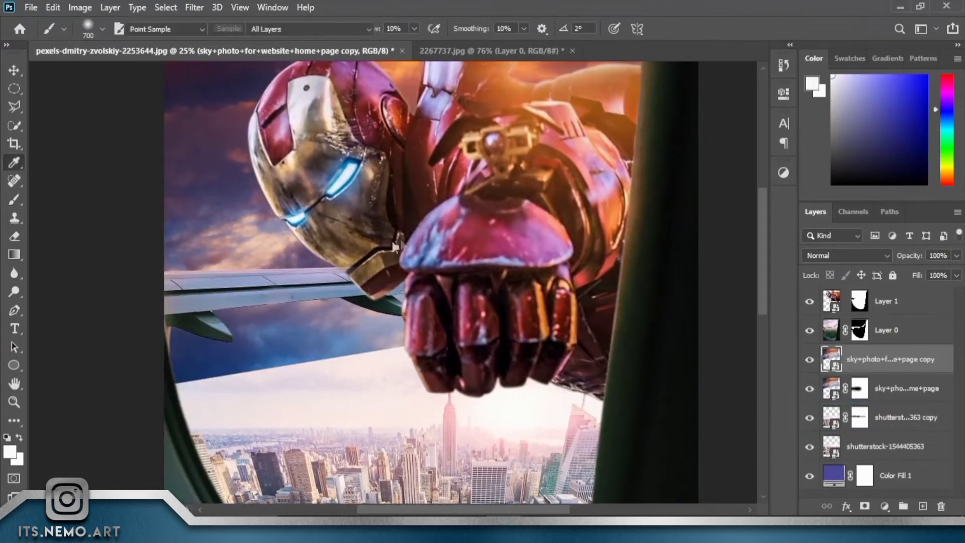
Desaturate the sky copy to -100 saturation and set it to Luminosity blend mode.
key(ctrl+u)
key(Return)
click(848, 256)
click(819, 503)
Rotate the sky copy and shrink it to about 56%.
key(ctrl+t)
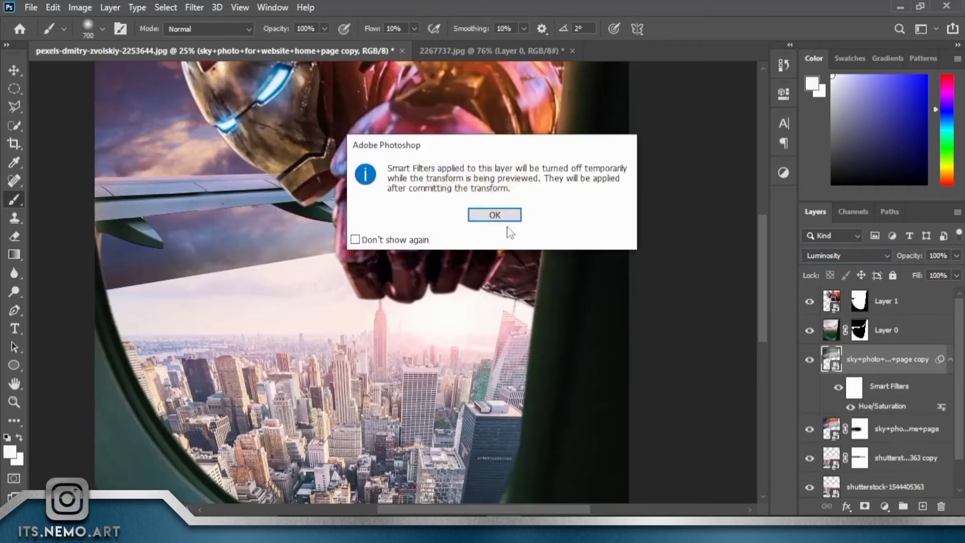
key(Return)
drag(619, 211, 577, 200)
click(686, 28)
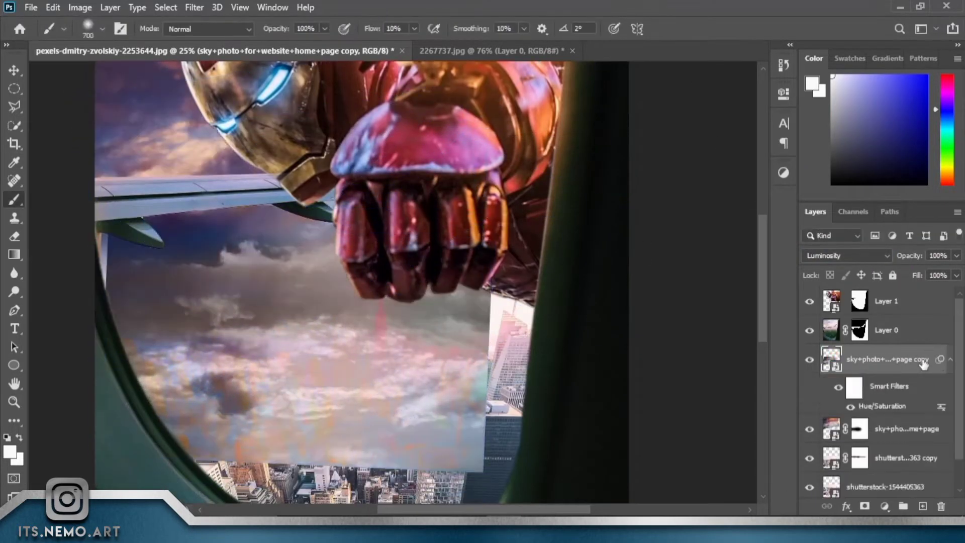
right_click(925, 359)
click(852, 190)
key(ctrl+t)
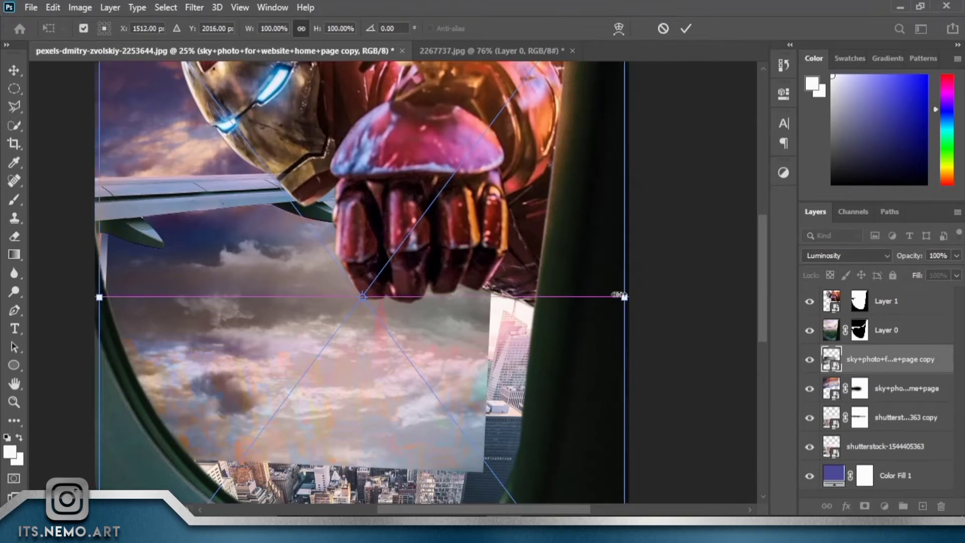
drag(623, 291, 421, 275)
key(Return)
Lower the sky copy's fill to 48% and paint soft clouds through a black mask above the city.
key(b)
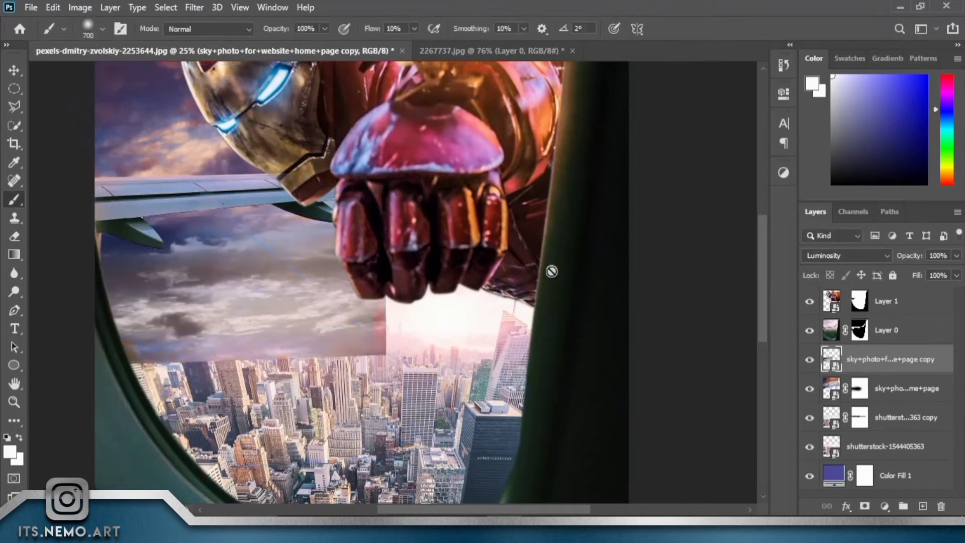
drag(916, 275, 827, 285)
alt+click(865, 507)
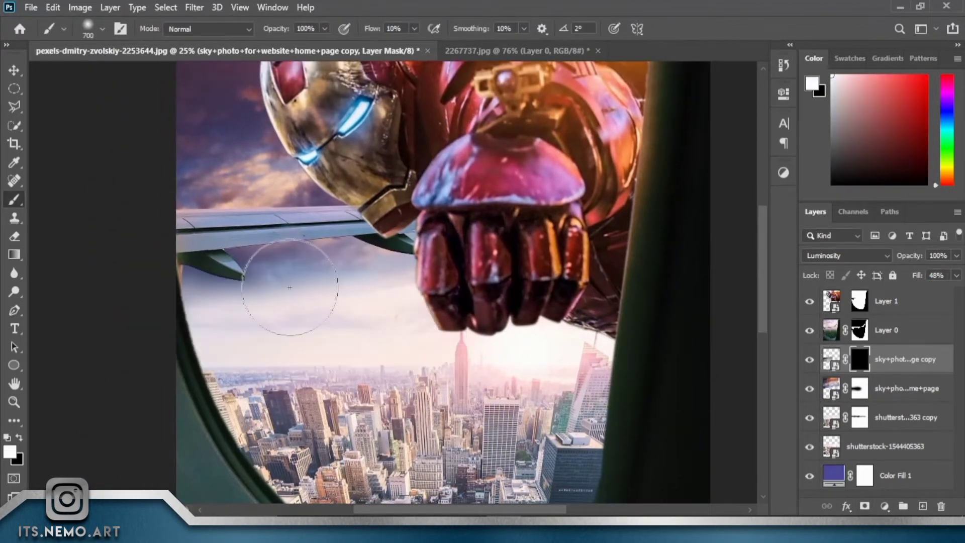
mouse_move(280, 280)
mouse_down()
mouse_move(371, 281)
mouse_move(376, 300)
mouse_up()
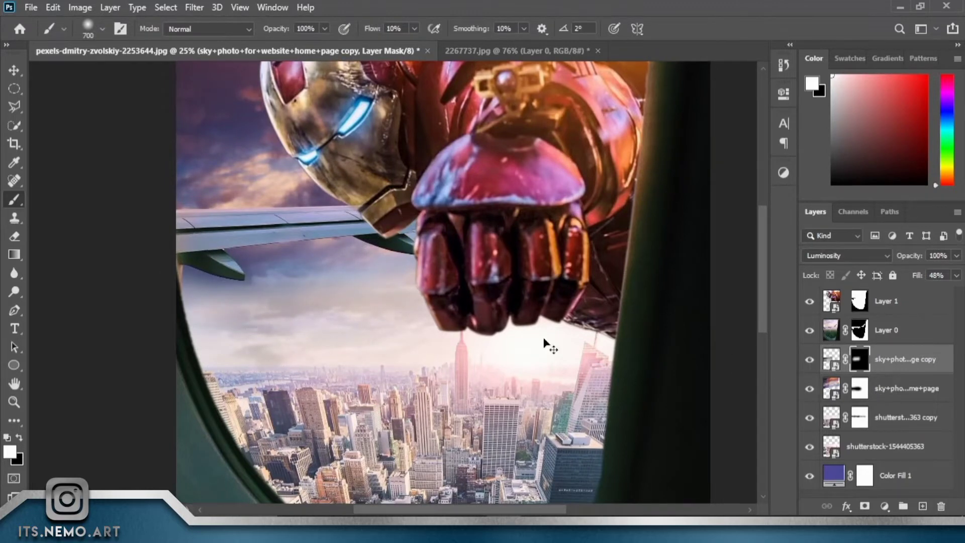
alt+scroll(550, 347, down, 1)
Add a Color Balance adjustment to the city, shifting Yellow–Blue to +21.
click(905, 417)
click(885, 506)
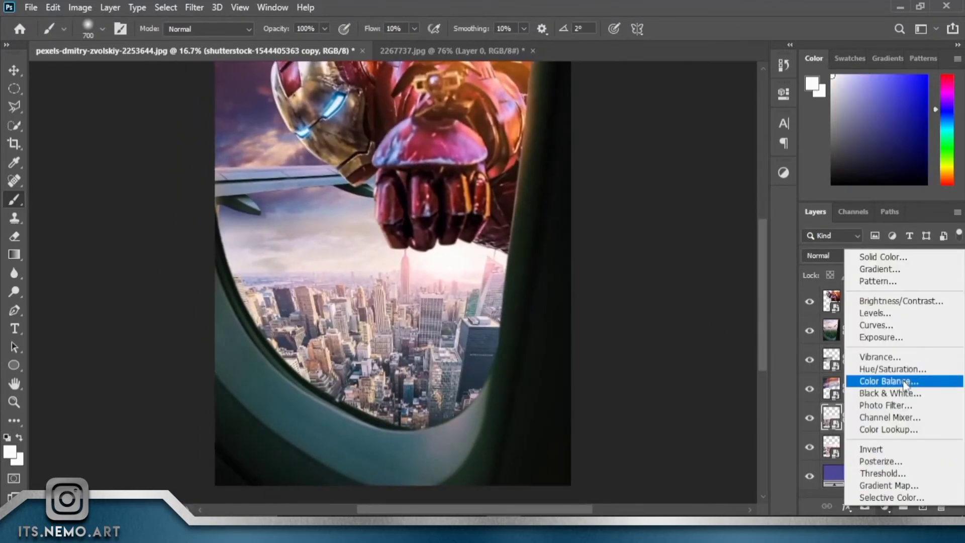
click(904, 382)
drag(645, 213, 658, 213)
click(744, 89)
Add a Curves adjustment and place it below Color Balance 1.
click(884, 506)
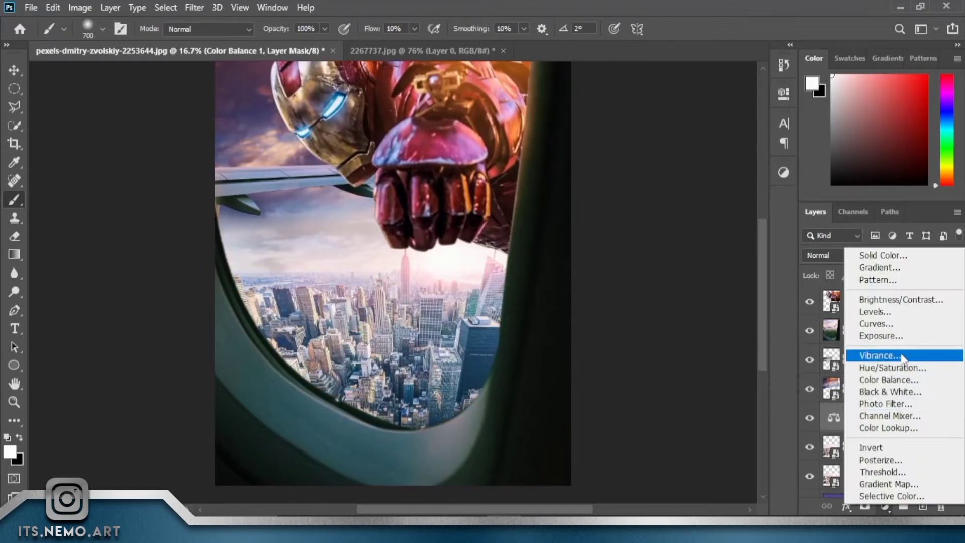
click(870, 302)
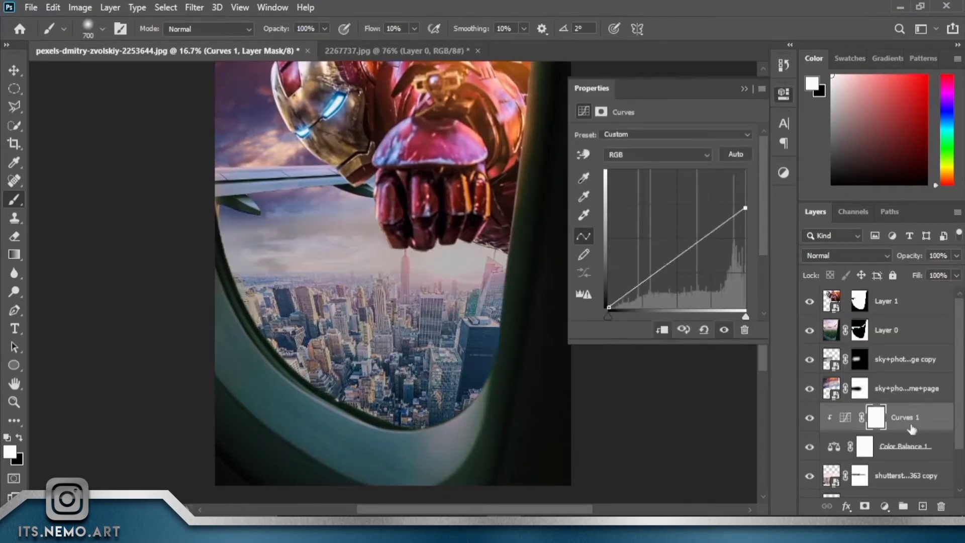
key(ctrl+[)
drag(492, 362, 446, 408)
click(744, 88)
Add a Brightness/Contrast adjustment at -65 above Color Balance 1.
click(900, 418)
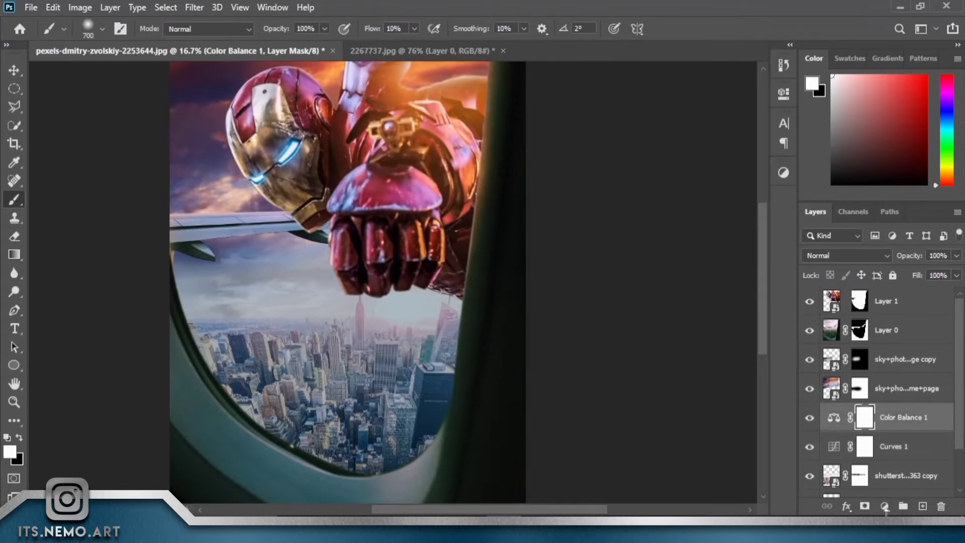
click(884, 506)
click(901, 304)
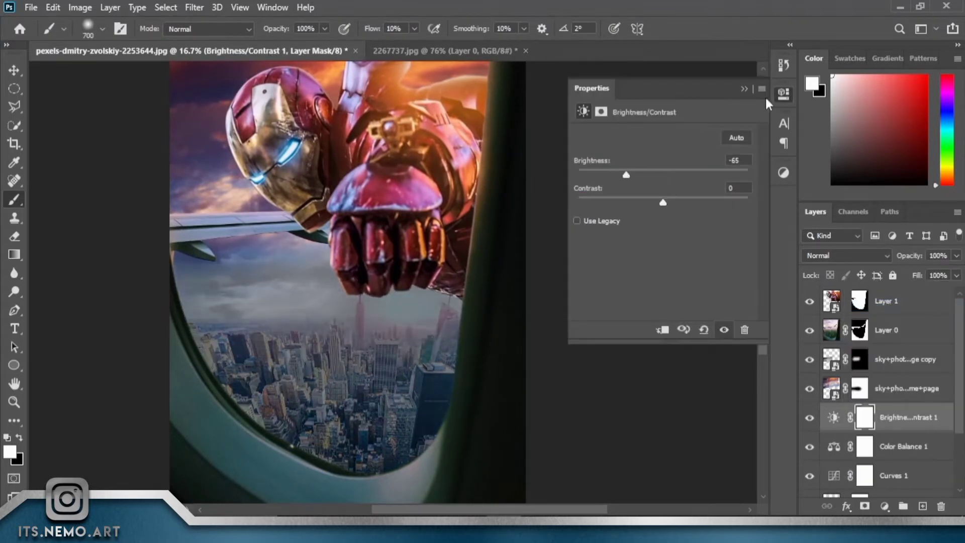
click(744, 87)
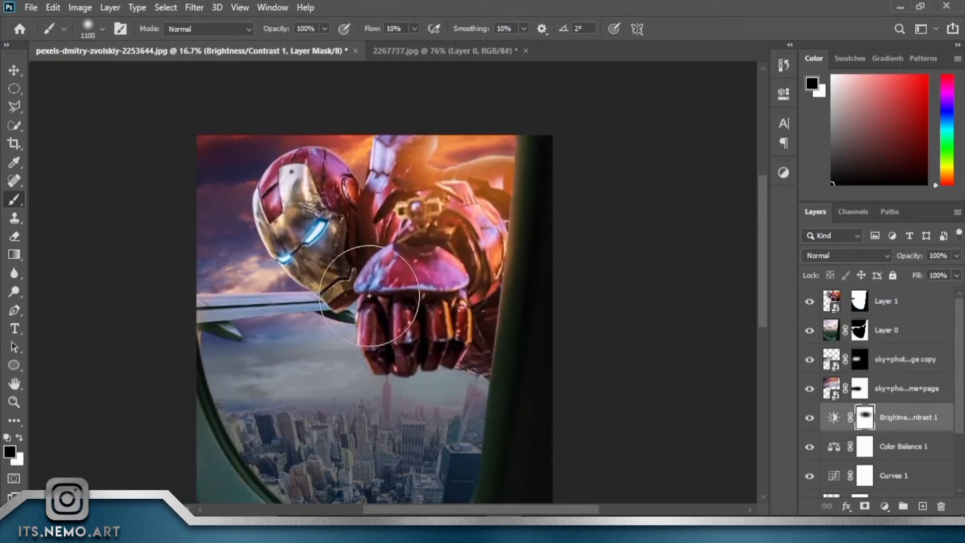
key(alt+[)
key(alt+[)
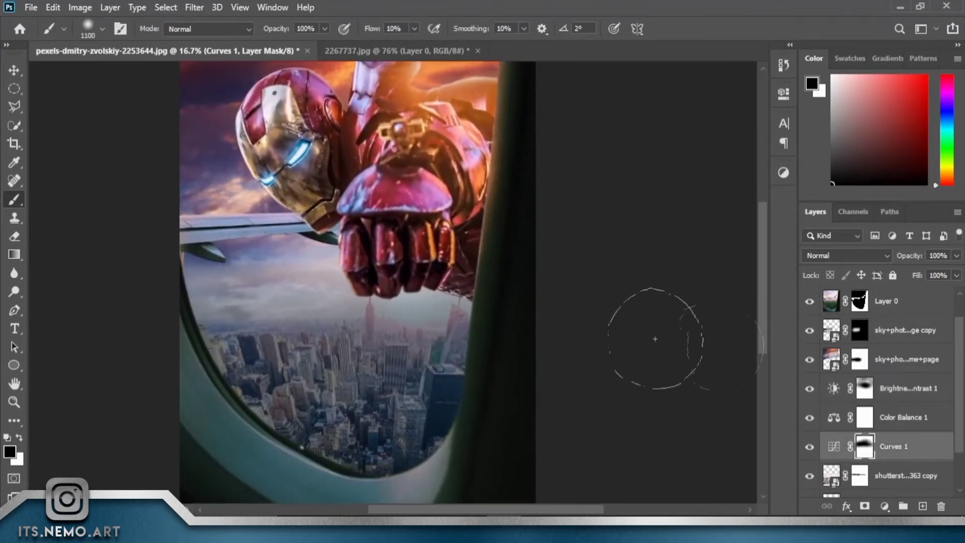
Add an Exposure adjustment above the sky photo, limited by Blend If to lighter areas.
scroll(689, 292, up, 1)
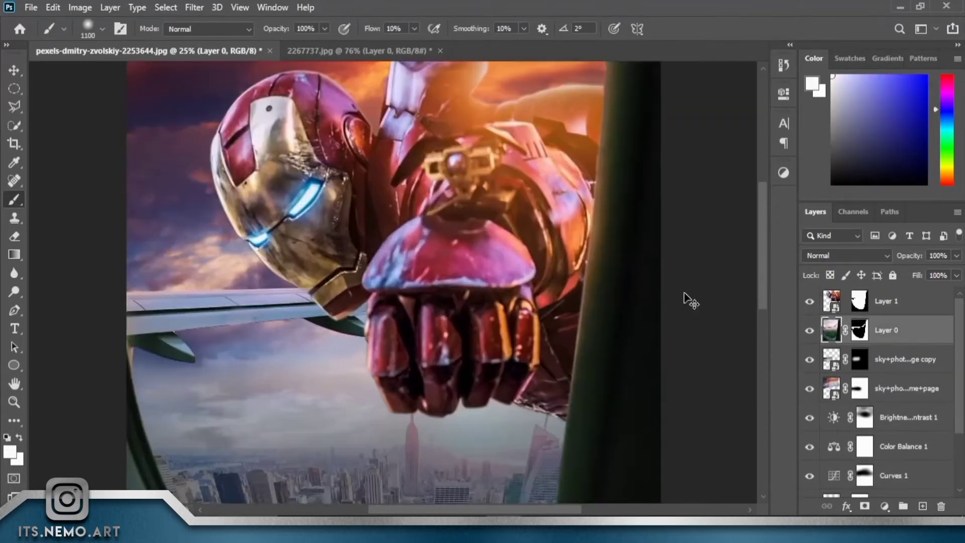
click(905, 388)
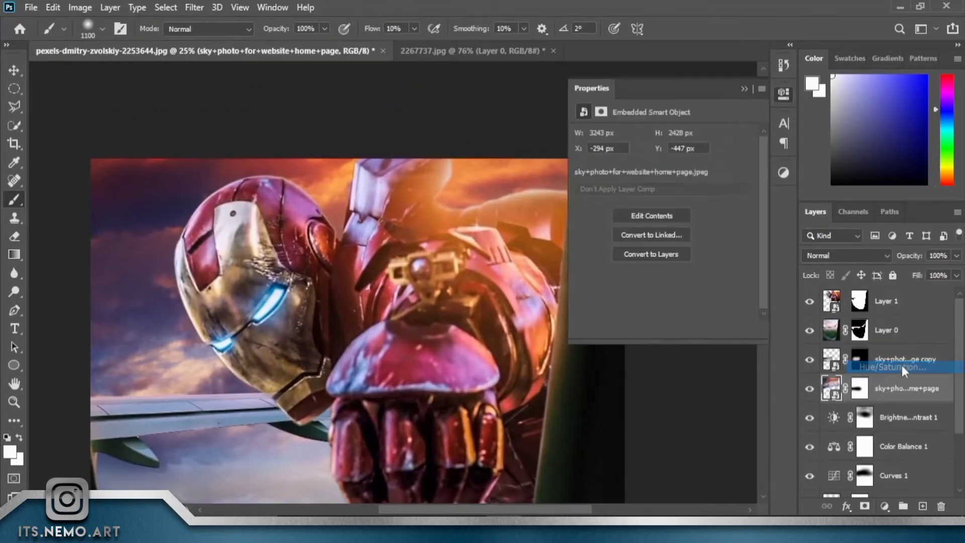
click(885, 506)
click(912, 352)
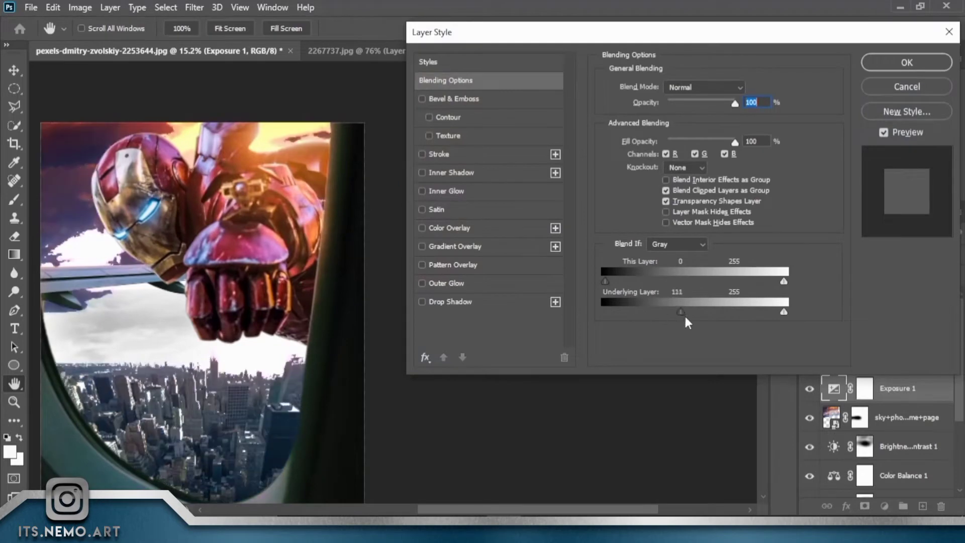
drag(605, 312, 702, 312)
click(907, 63)
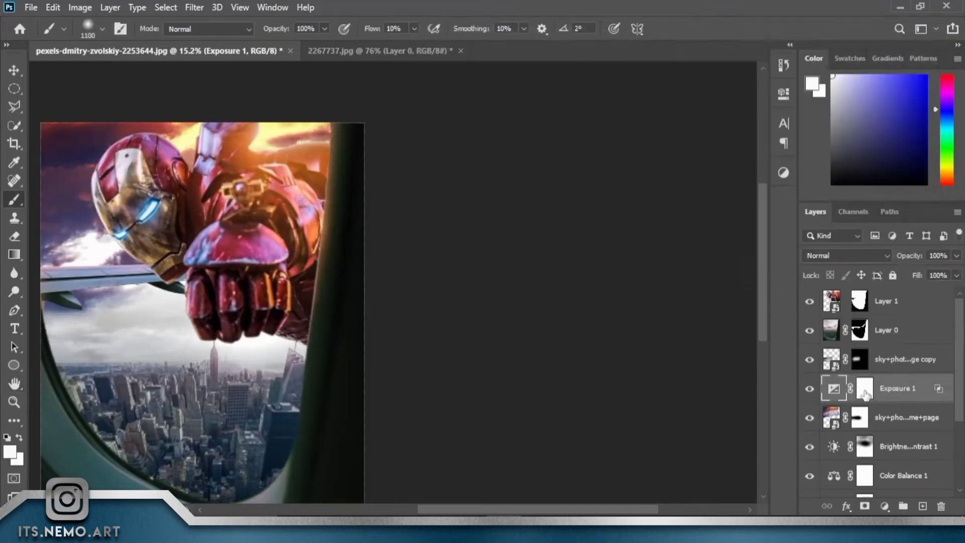
Invert the Exposure mask and paint white over the clouds near the top.
key(ctrl+i)
drag(621, 338, 650, 402)
key(x)
drag(420, 239, 442, 237)
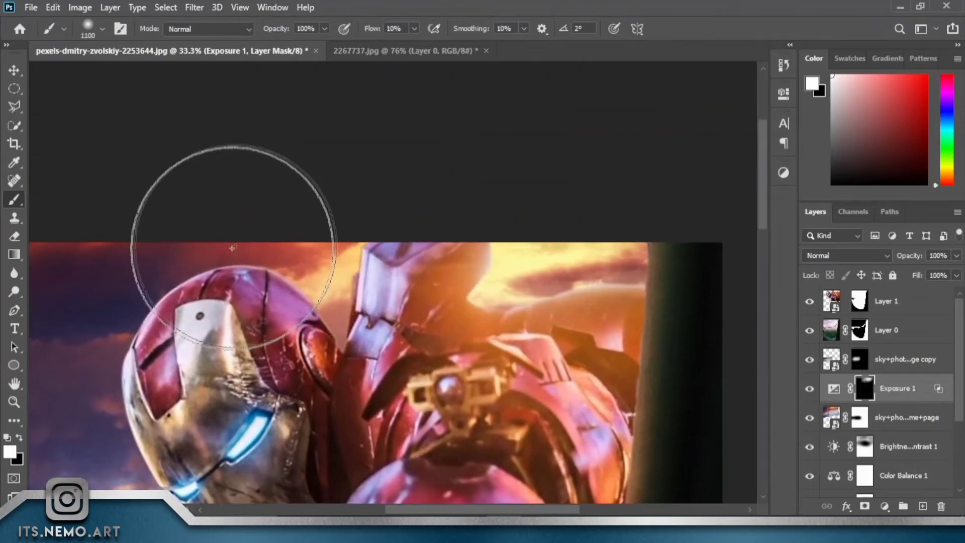
drag(443, 228, 523, 177)
click(831, 330)
Try a Hue/Saturation hue shift on the window frame, then hide it.
key(ctrl+0)
click(885, 506)
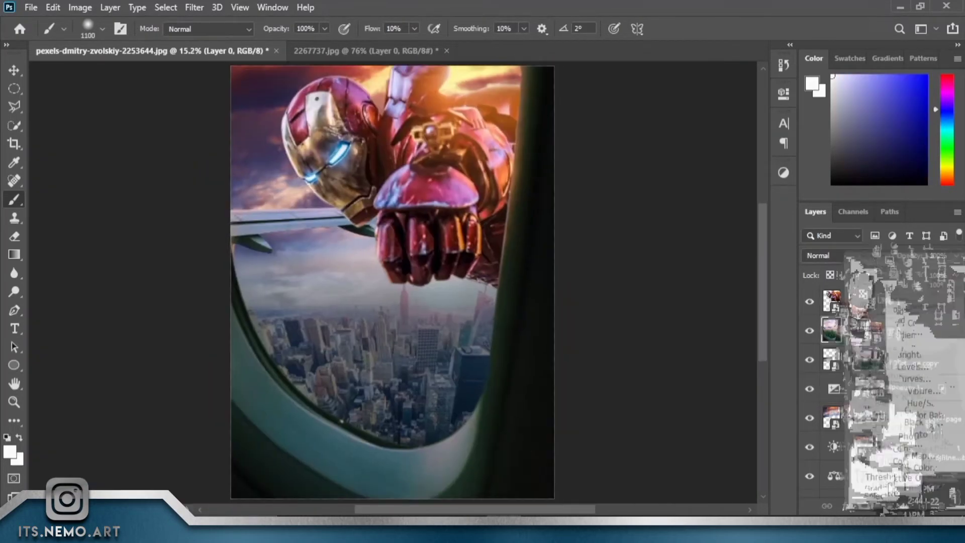
click(893, 372)
mouse_move(663, 190)
mouse_down()
mouse_move(689, 190)
mouse_move(661, 191)
mouse_up()
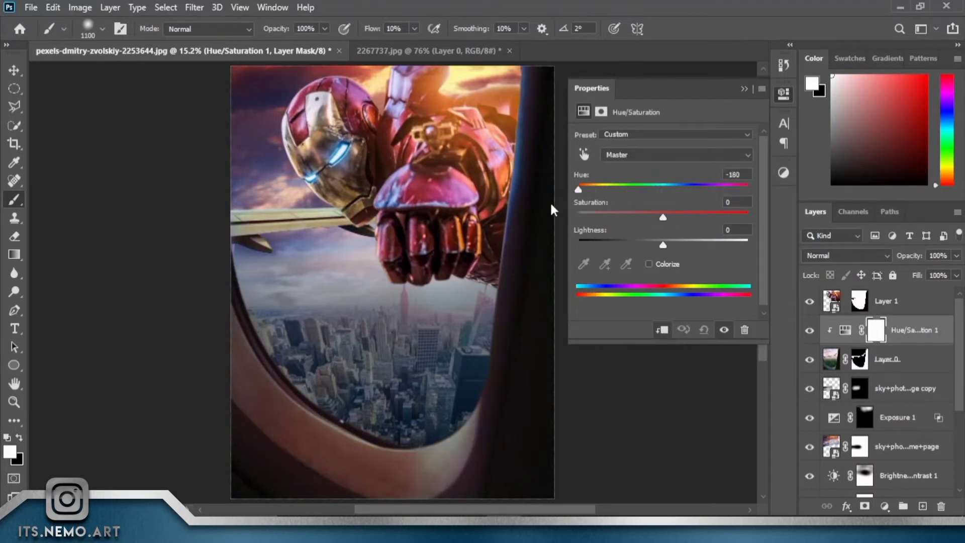
click(809, 331)
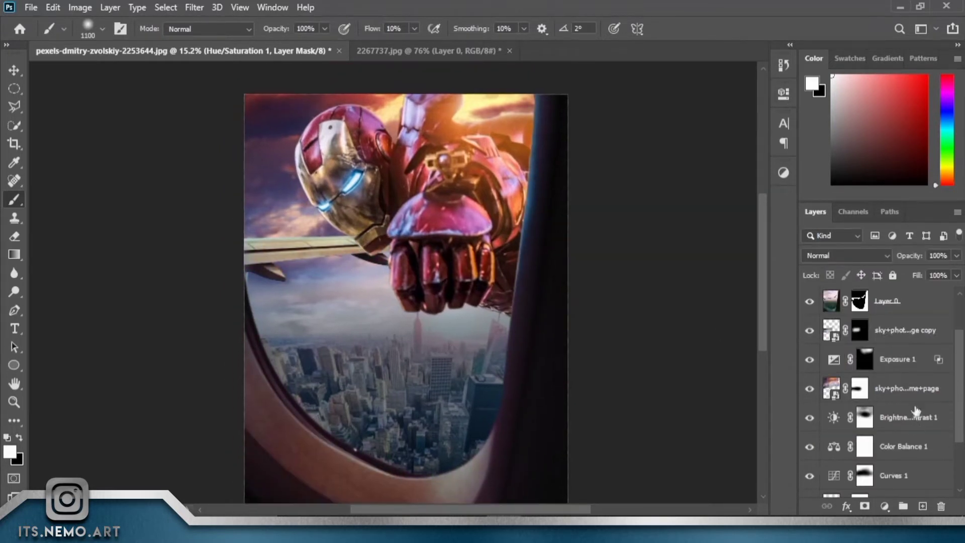
scroll(912, 452, down, 3)
scroll(912, 463, up, 1)
Add a colorized sepia Hue/Saturation layer, limited by underlying brightness via Blend If.
click(905, 395)
click(884, 507)
click(892, 372)
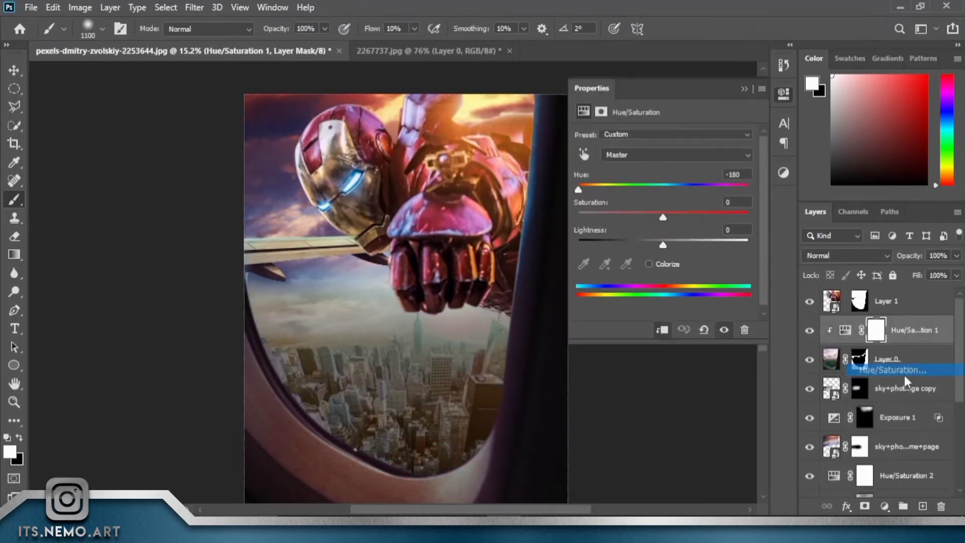
click(649, 264)
drag(578, 189, 591, 189)
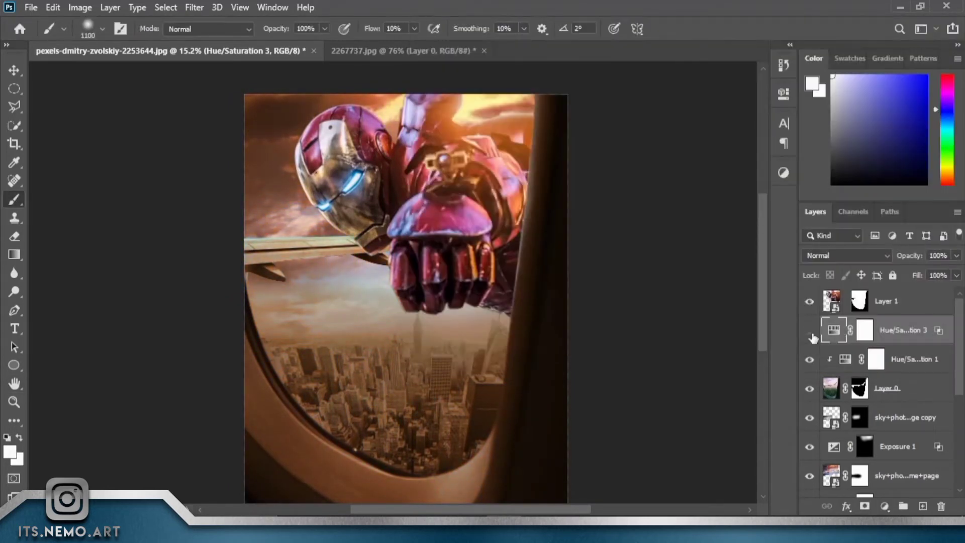
double_click(850, 340)
drag(694, 315, 706, 323)
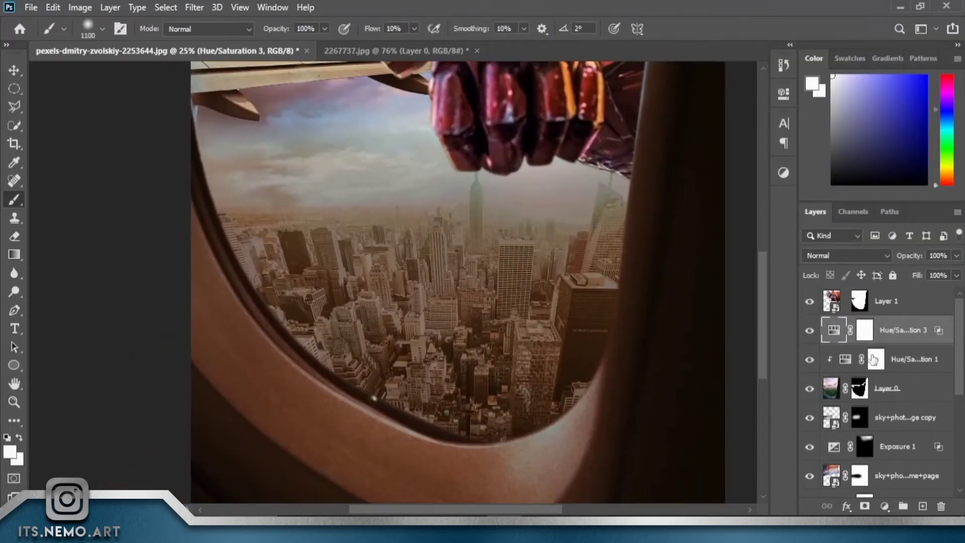
Delete Hue/Saturation 1 and add an Exposure layer at +7.00 clipped to the window frame.
click(876, 359)
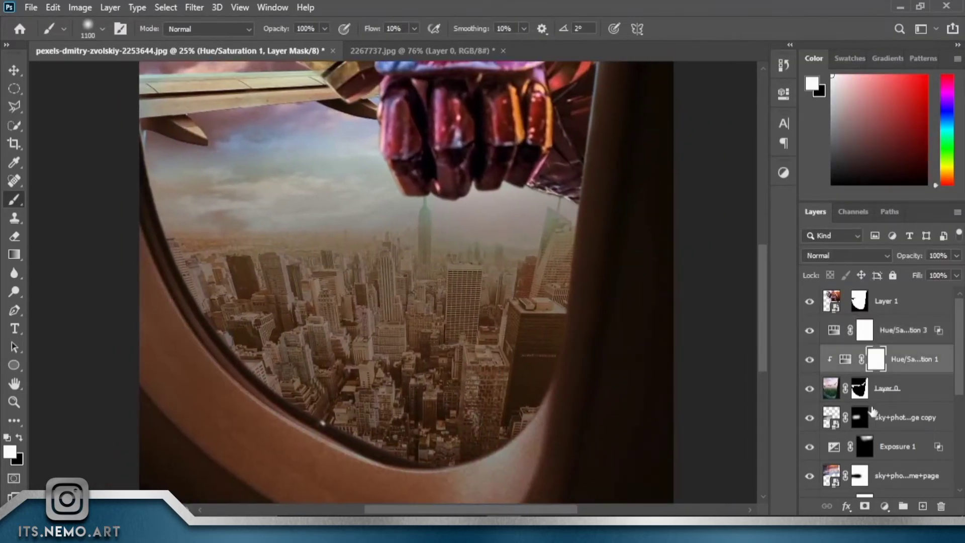
click(885, 506)
click(917, 333)
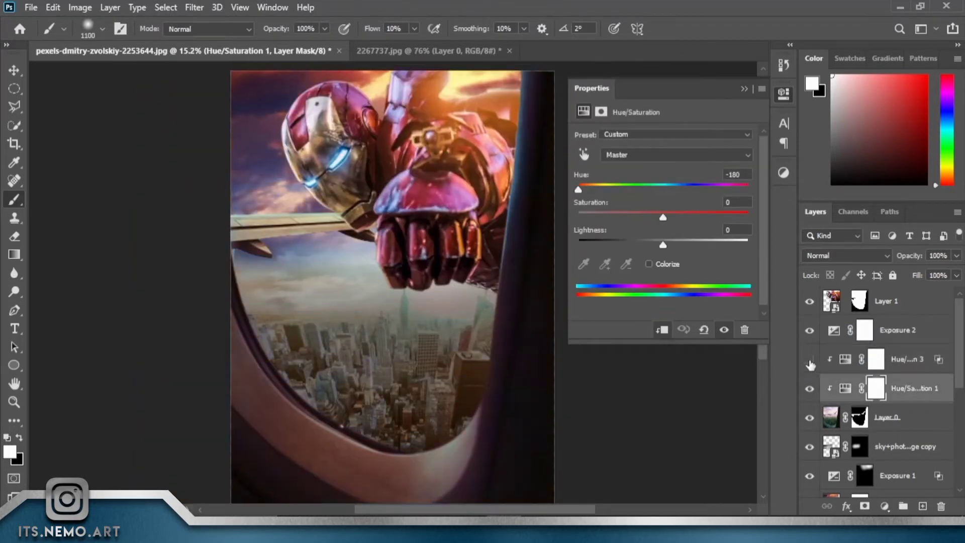
click(810, 389)
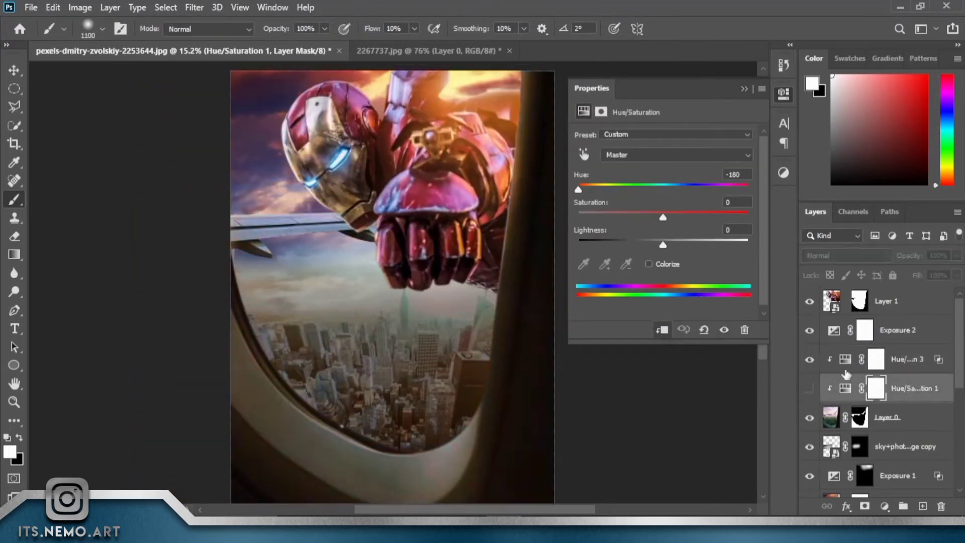
key(Delete)
click(895, 331)
alt+click(841, 346)
drag(666, 170, 679, 170)
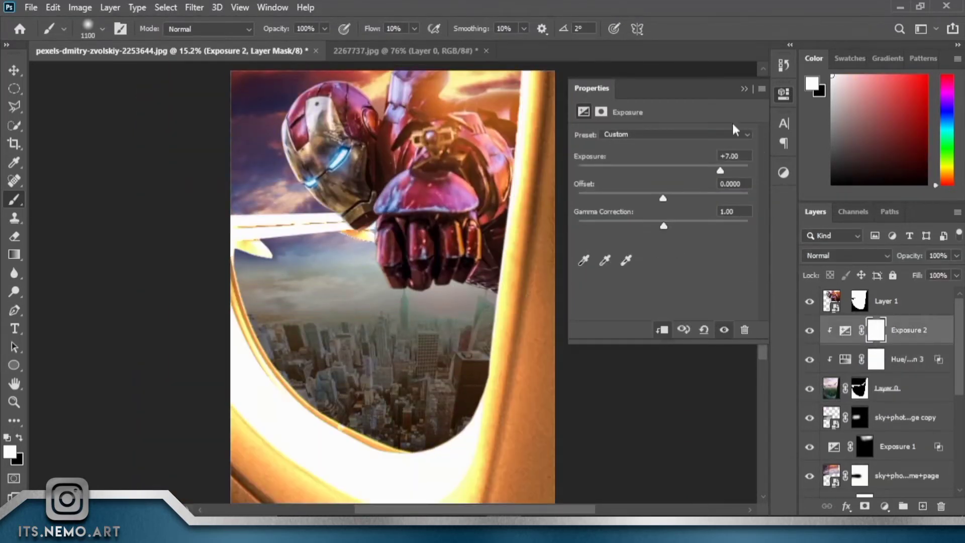
Invert the Exposure mask and paint the boost onto the lower and left window rim.
key(ctrl+i)
drag(581, 207, 583, 208)
key(bracketleft)
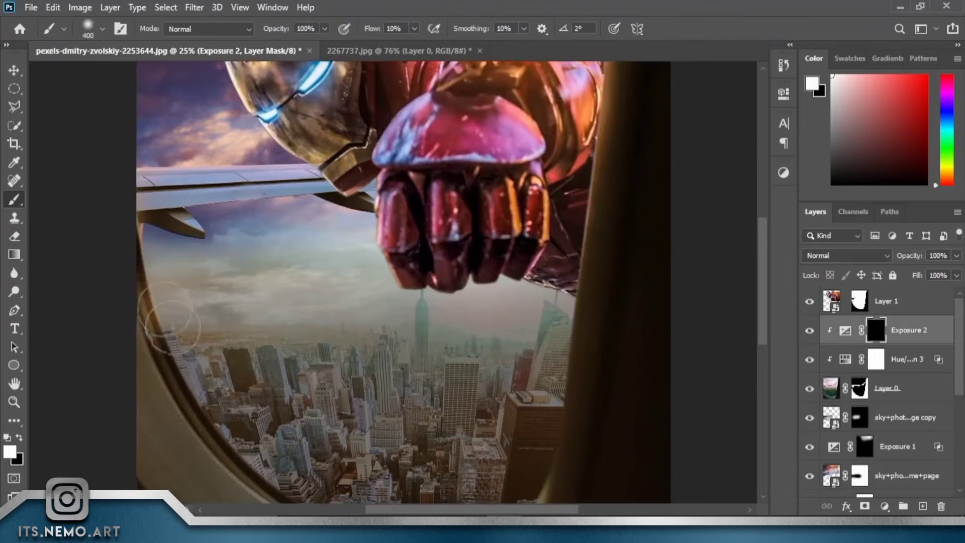
drag(194, 367, 153, 246)
mouse_move(470, 384)
mouse_down()
mouse_move(145, 321)
mouse_move(215, 346)
mouse_up()
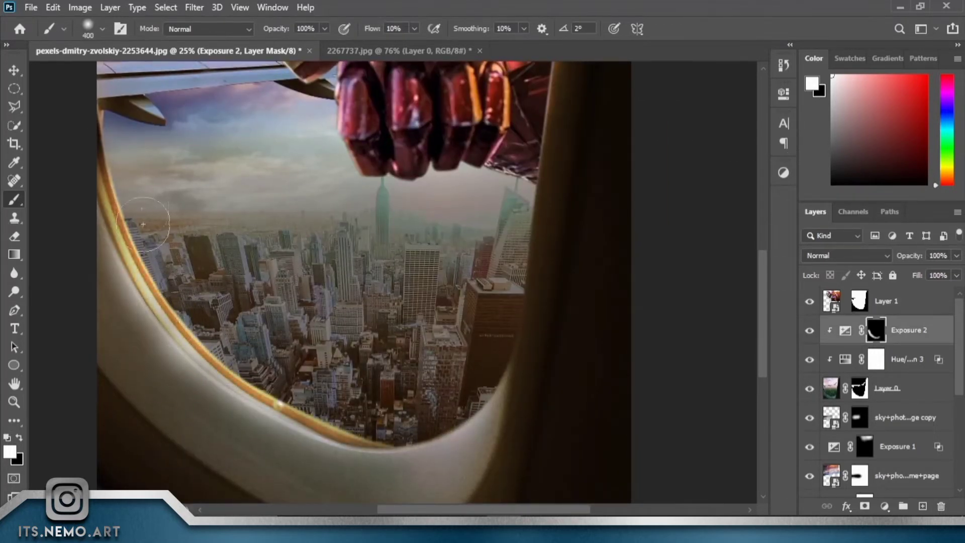
drag(143, 224, 163, 275)
Paint more brightness along the window frame, then hide the boost to compare.
double_click(883, 346)
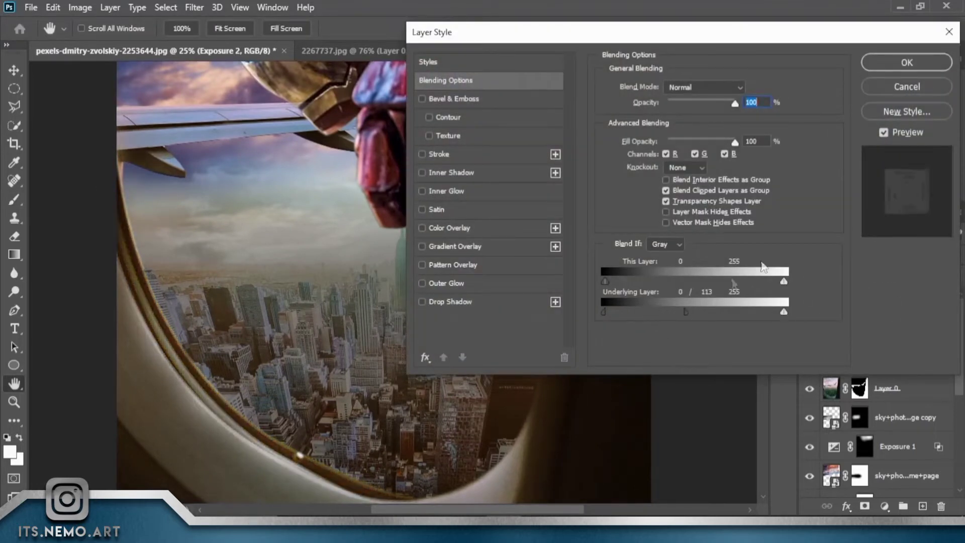
key(Escape)
drag(551, 135, 627, 267)
key(ctrl+backslash)
drag(647, 74, 551, 244)
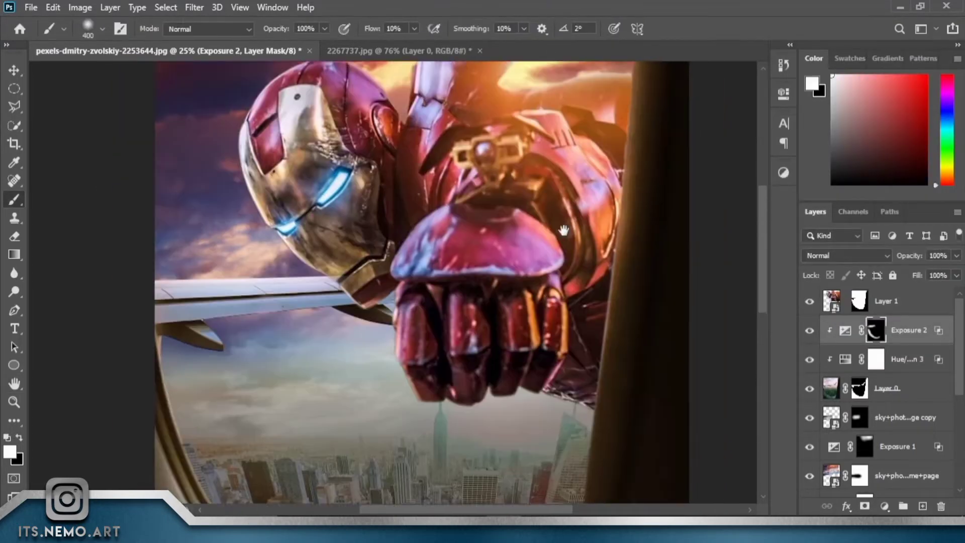
drag(584, 278, 649, 75)
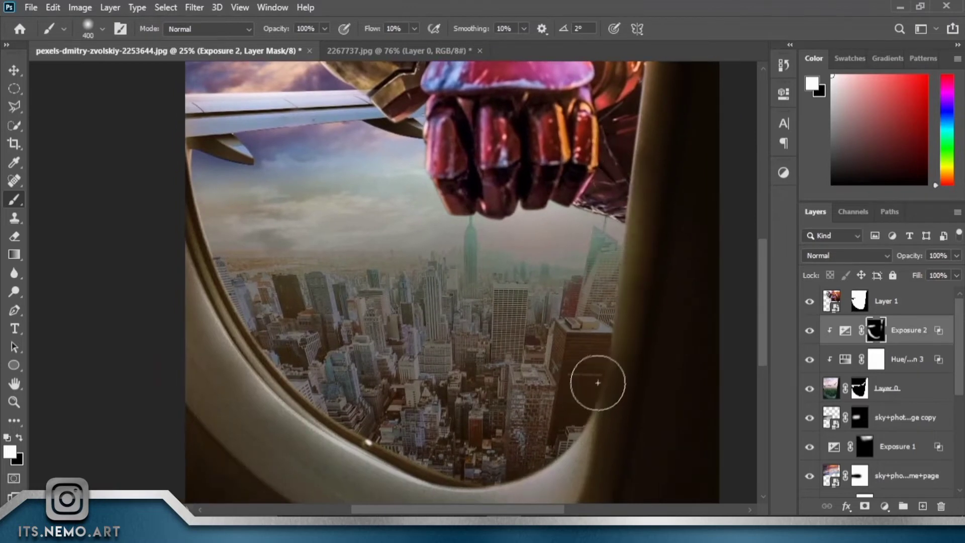
drag(597, 389, 578, 503)
mouse_move(450, 503)
mouse_down()
mouse_move(561, 239)
mouse_move(491, 310)
mouse_up()
mouse_move(555, 355)
mouse_down()
mouse_move(242, 251)
mouse_move(259, 276)
mouse_move(482, 329)
mouse_move(263, 302)
mouse_move(263, 355)
mouse_move(341, 419)
mouse_up()
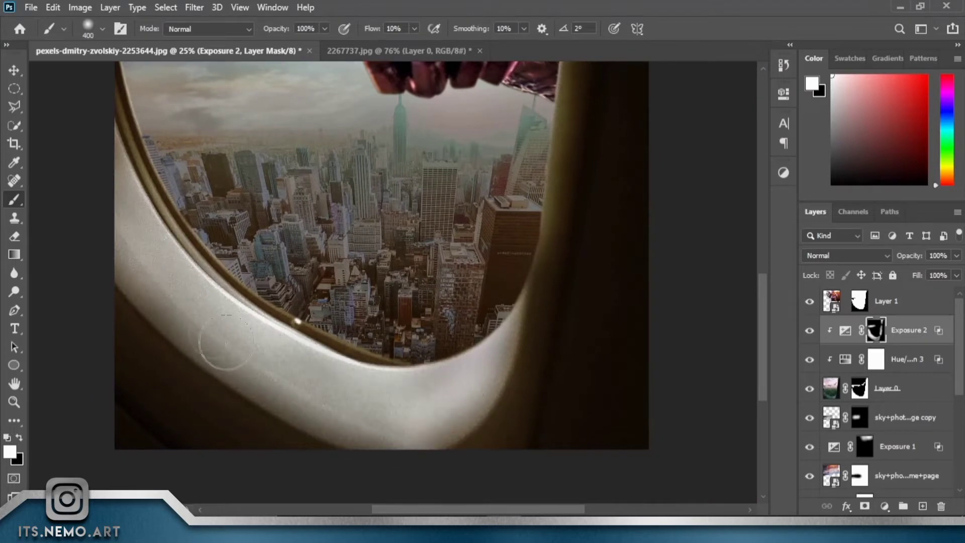
scroll(226, 342, down, 2)
click(810, 330)
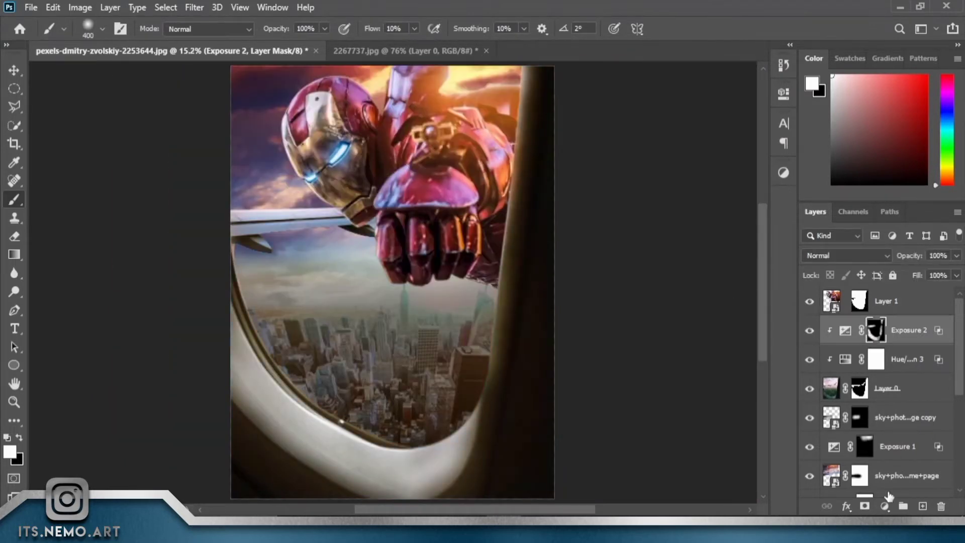
Add a Hue/Saturation adjustment below the Exposure layer and compare with Curves 1 toggled.
click(885, 506)
click(885, 362)
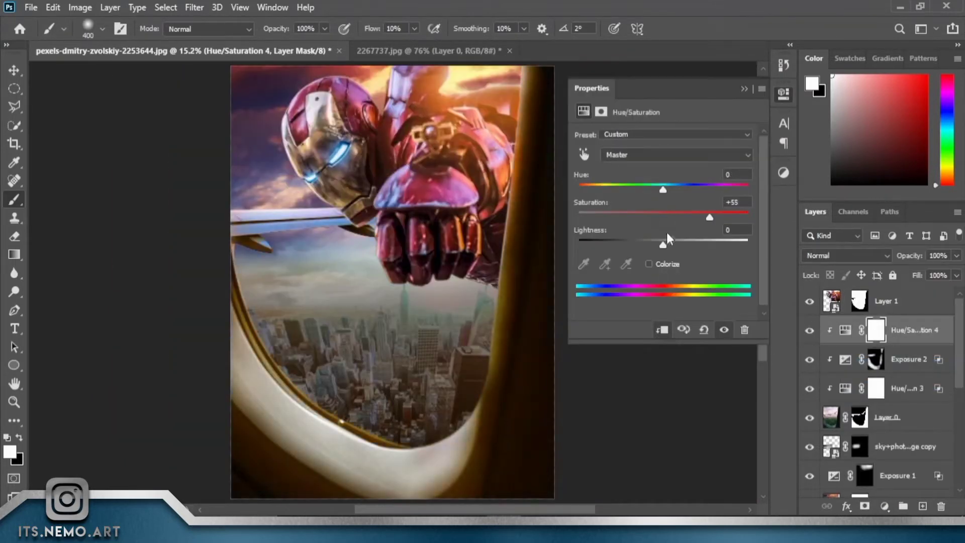
mouse_move(877, 359)
mouse_down()
mouse_move(880, 397)
mouse_move(881, 322)
mouse_up()
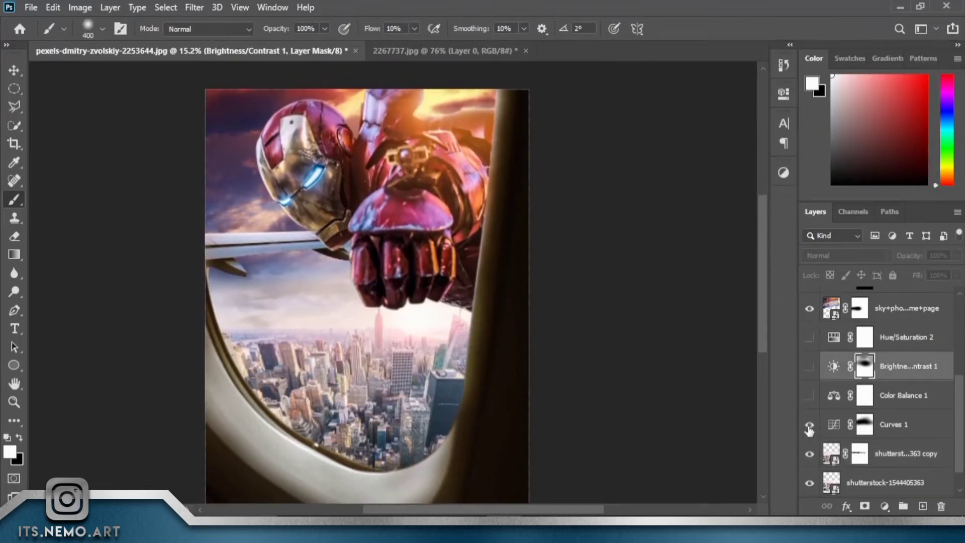
click(809, 395)
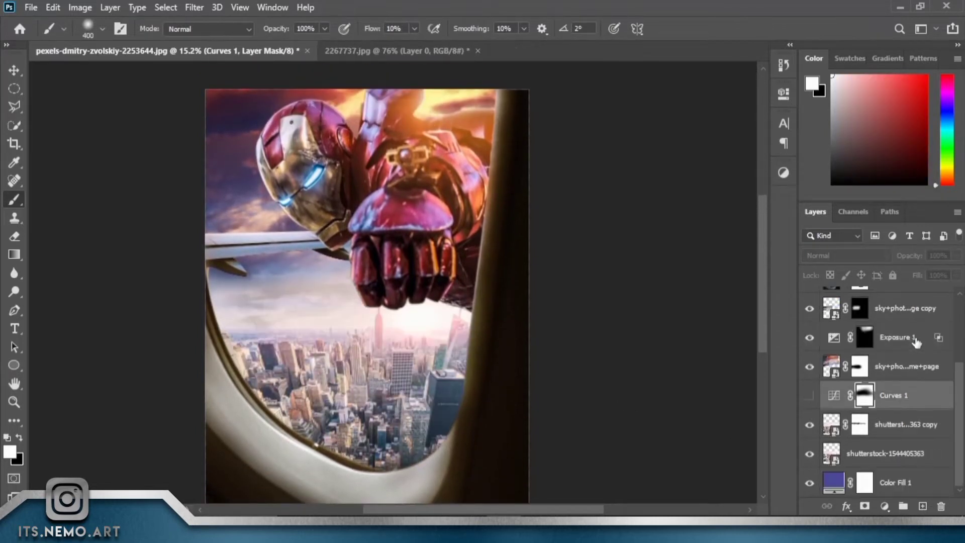
Add a Levels adjustment, invert its mask and paint its brightening onto the city.
click(885, 506)
click(873, 312)
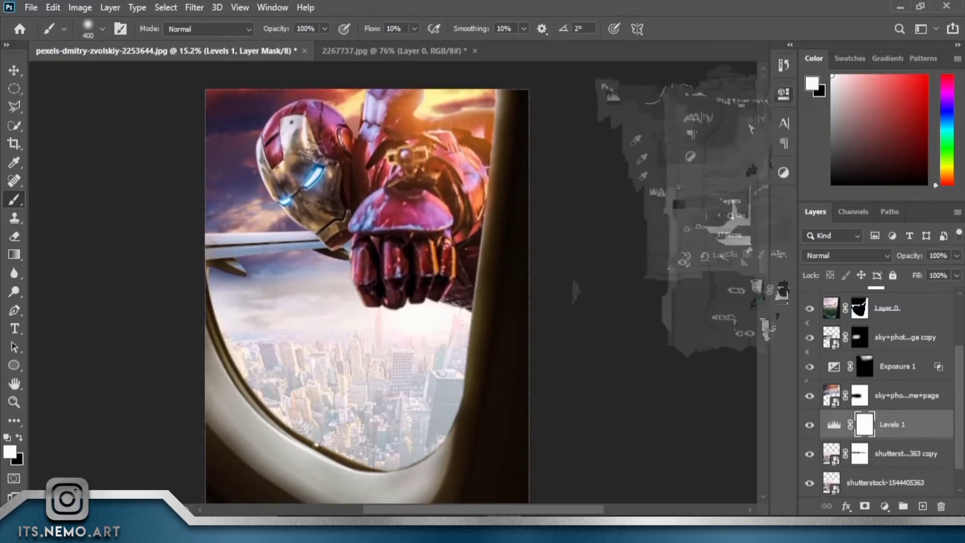
key(ctrl+i)
key(bracketright)
key(bracketright)
key(bracketright)
drag(280, 360, 388, 340)
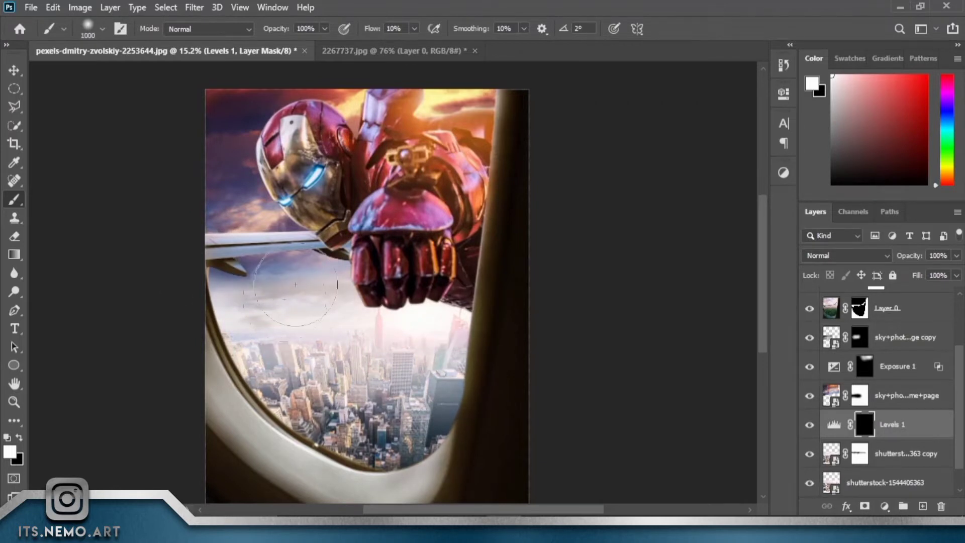
Add a colorized Hue/Saturation layer with a lighter, more saturated blue hue.
click(885, 506)
click(885, 379)
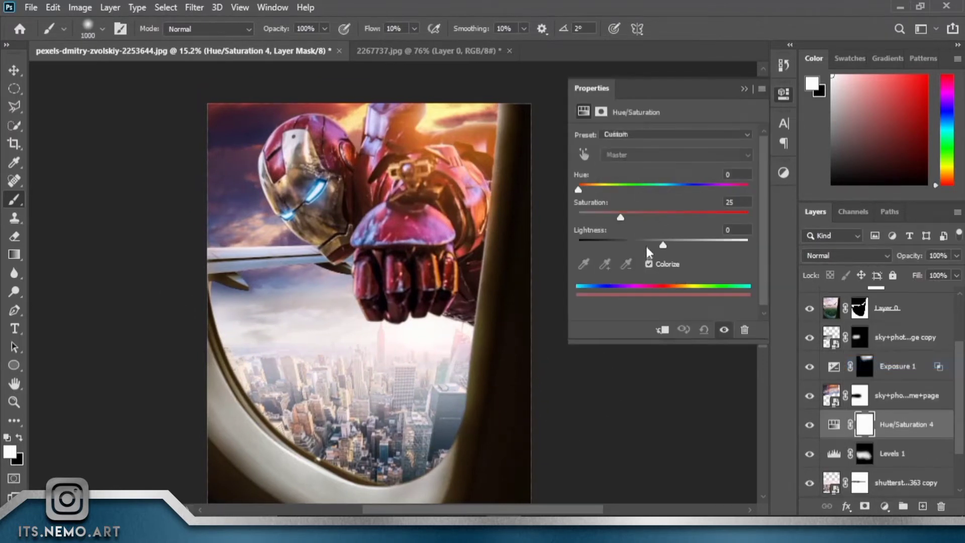
drag(685, 189, 695, 190)
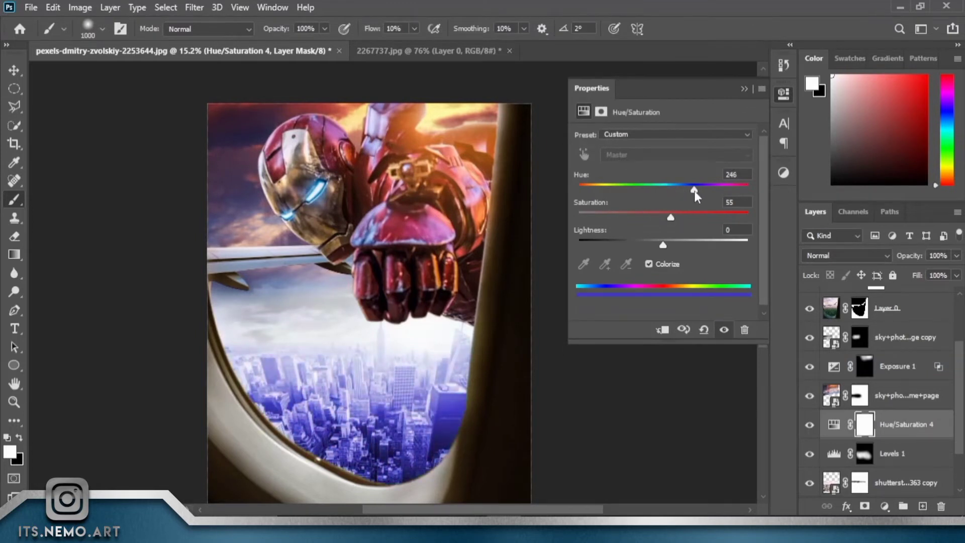
drag(621, 217, 748, 218)
drag(663, 245, 683, 245)
click(744, 89)
Toggle the paint colour between black and white, then select the copied city photo layer.
key(x)
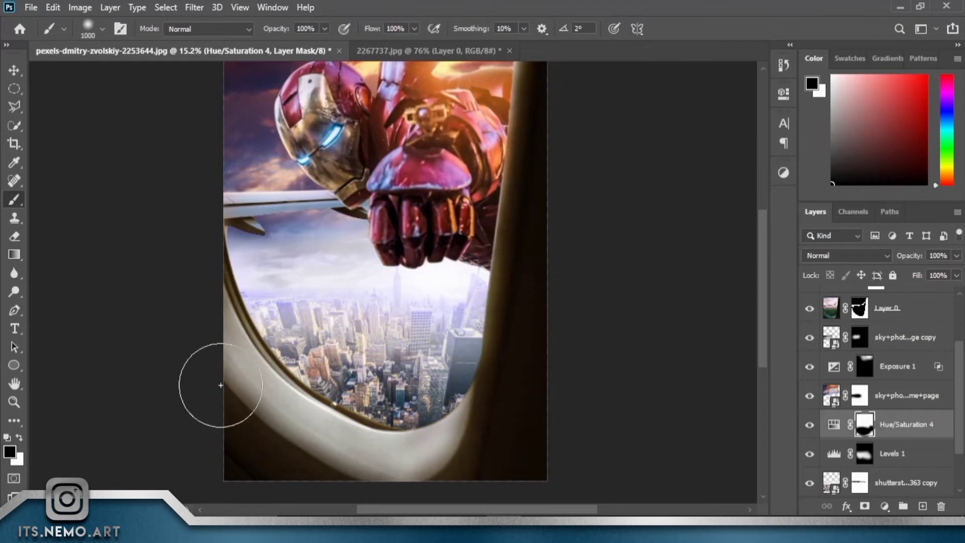
scroll(221, 385, up, 2)
click(885, 507)
key(Escape)
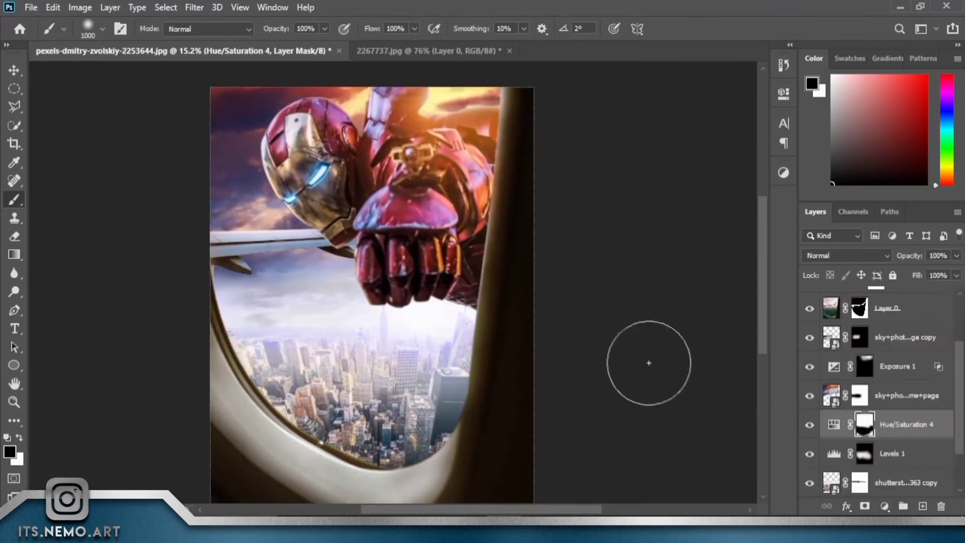
scroll(885, 402, down, 2)
key(x)
click(905, 425)
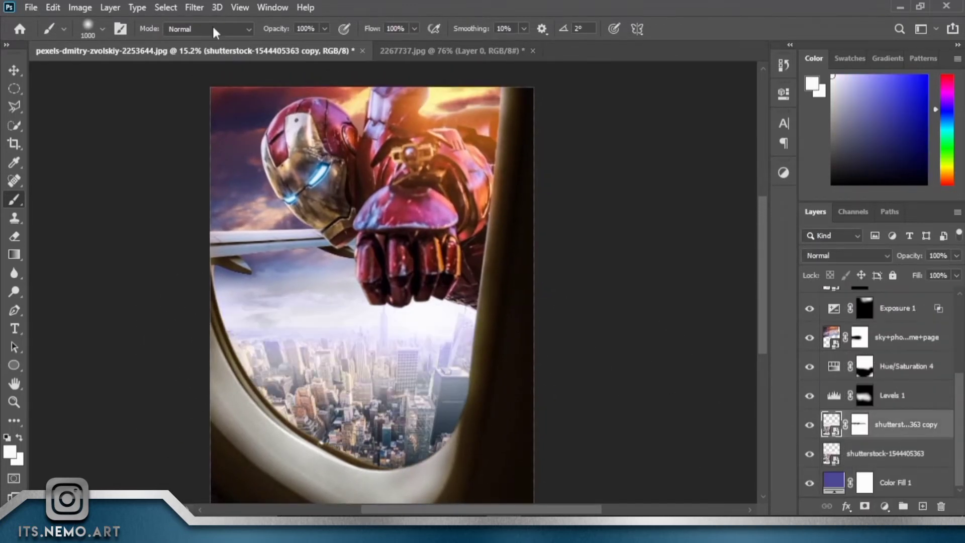
Apply a small-radius Gaussian Blur to the city copy layer.
click(194, 7)
click(397, 202)
drag(457, 299, 388, 299)
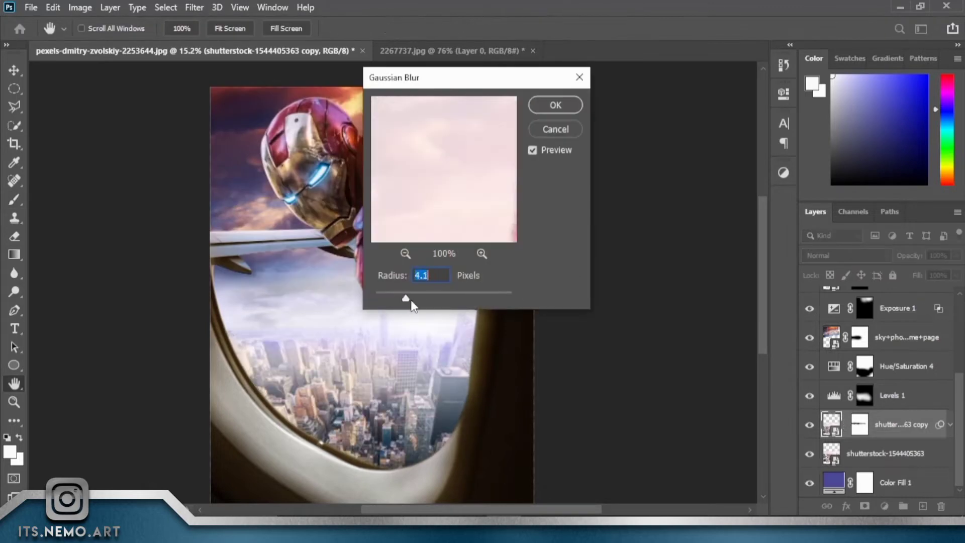
click(555, 105)
Apply the same Gaussian Blur to the sunset sky photo layer.
click(900, 395)
click(194, 7)
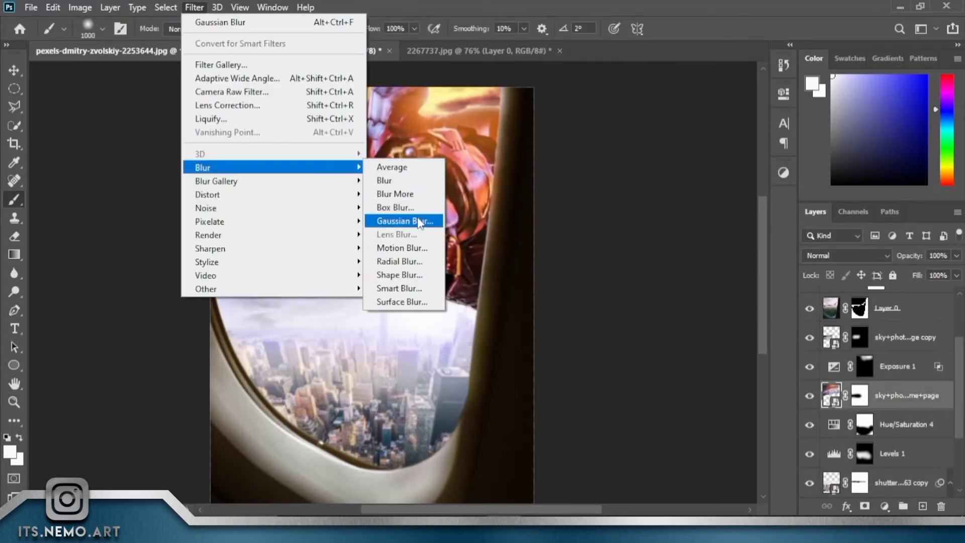
click(398, 218)
key(Return)
key(b)
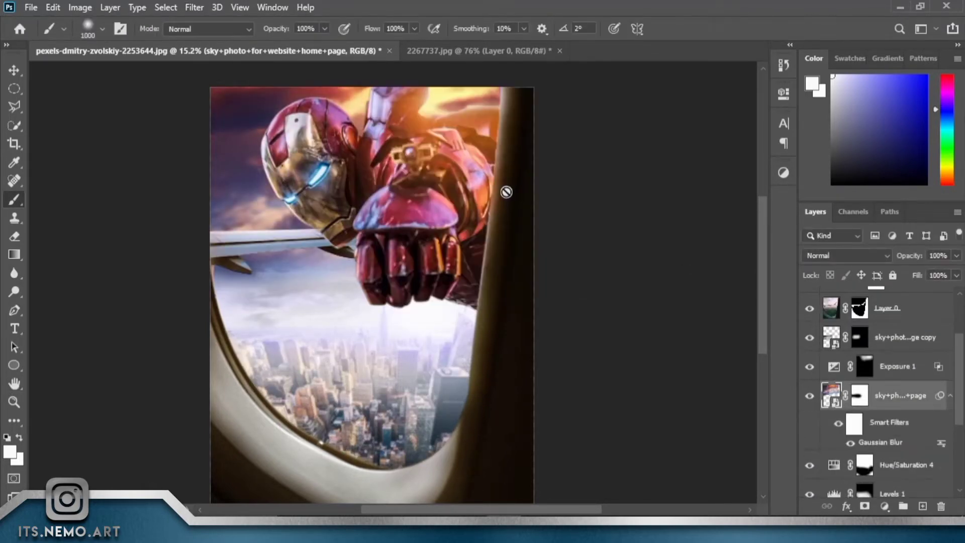
scroll(504, 190, up, 2)
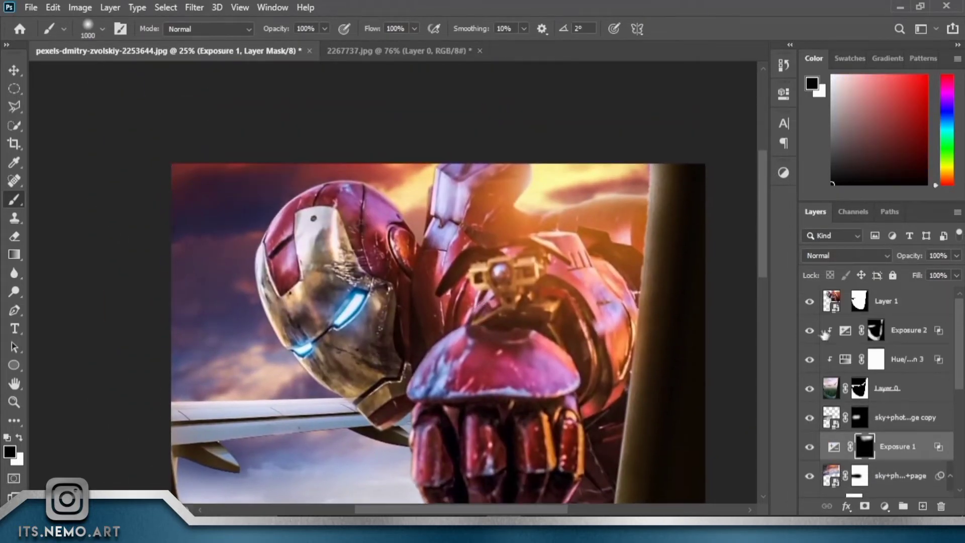
Add a raised Exposure layer clipped to Iron Man, with its mask inverted to black.
click(886, 301)
click(885, 507)
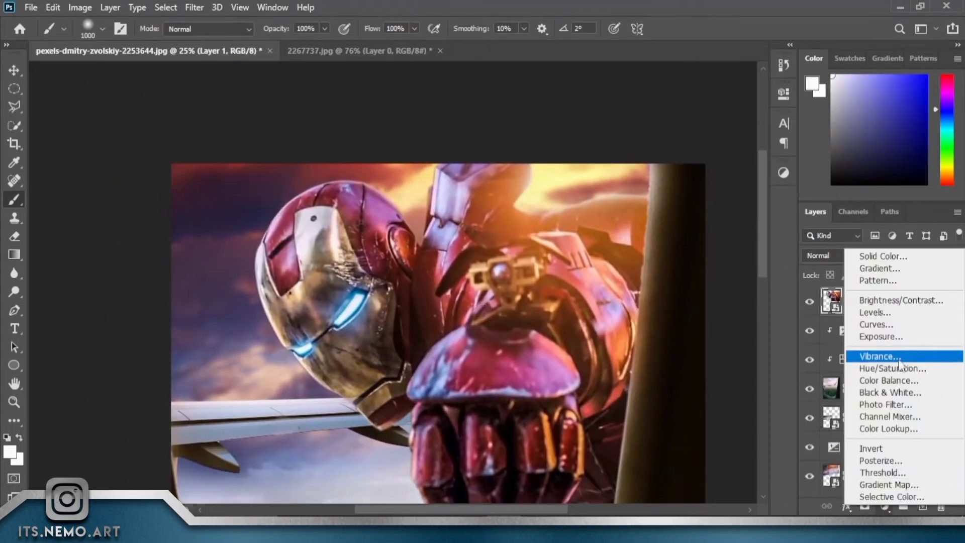
click(885, 335)
key(ctrl+alt+g)
drag(663, 171, 704, 166)
click(744, 88)
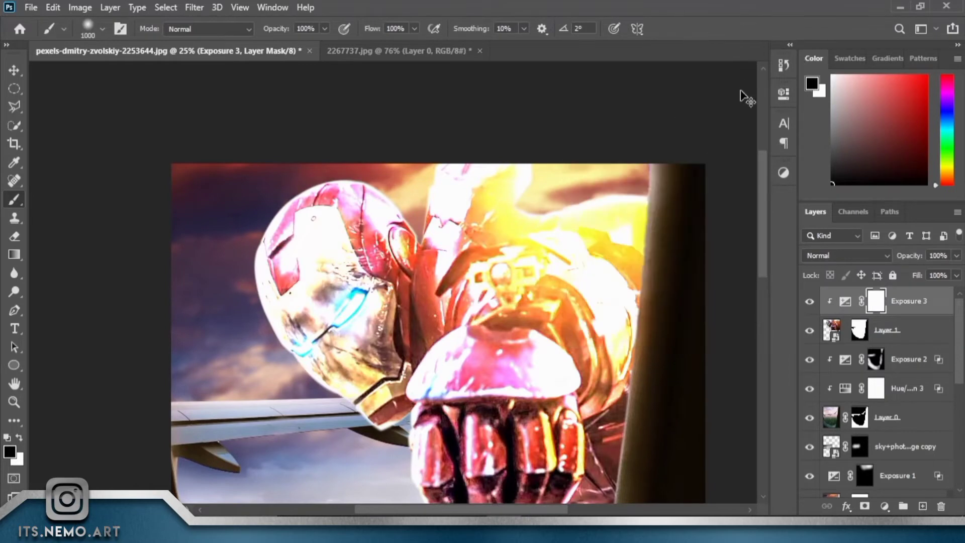
key(ctrl+i)
Paint highlights on the suit edges at 10% flow, then touch up Layer 1's helmet mask.
key(ctrl+plus)
click(405, 28)
text(10)
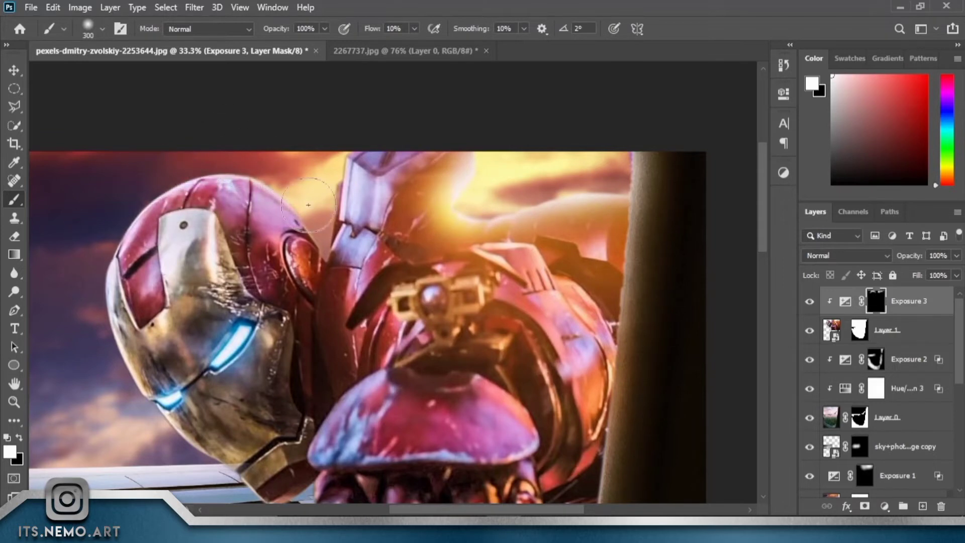
mouse_move(292, 161)
mouse_down()
mouse_move(274, 257)
mouse_move(382, 129)
mouse_up()
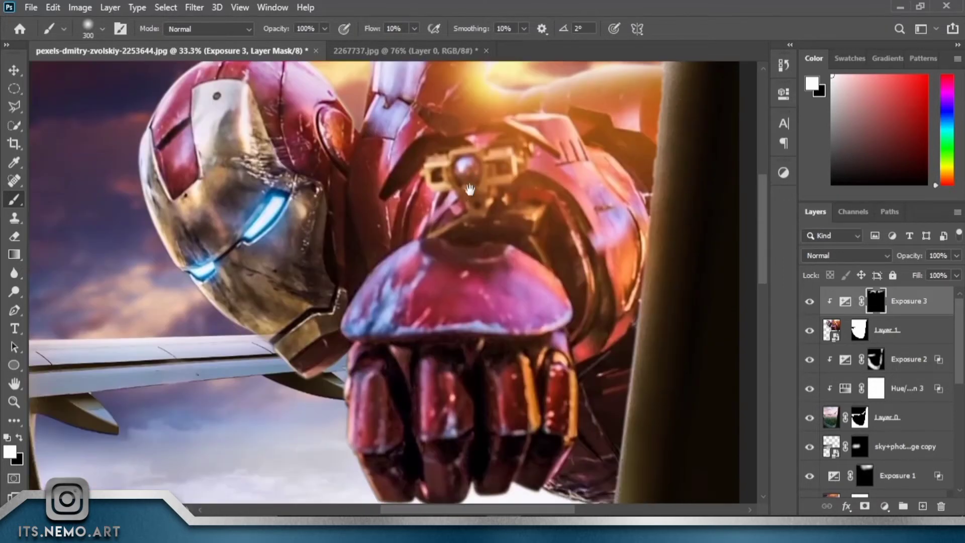
drag(207, 320, 333, 219)
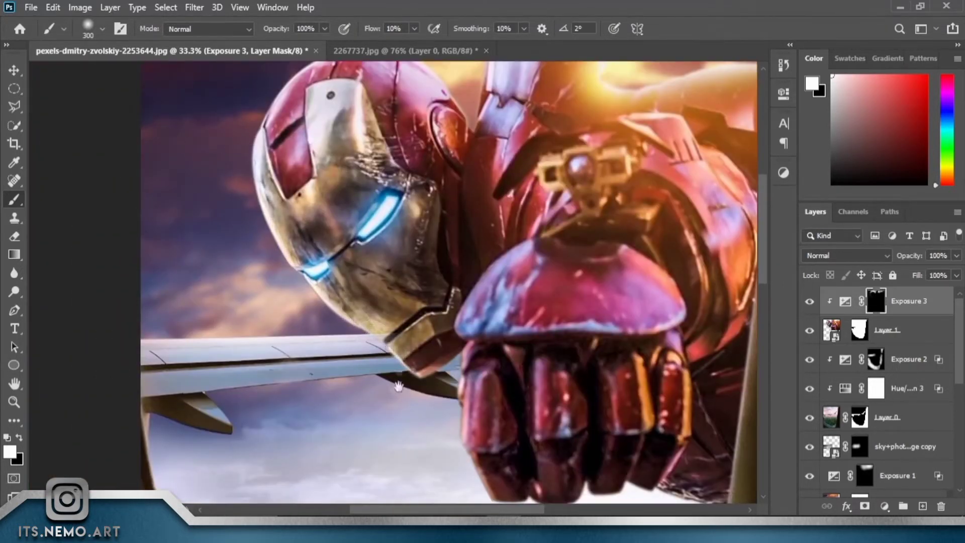
drag(399, 386, 356, 452)
click(855, 337)
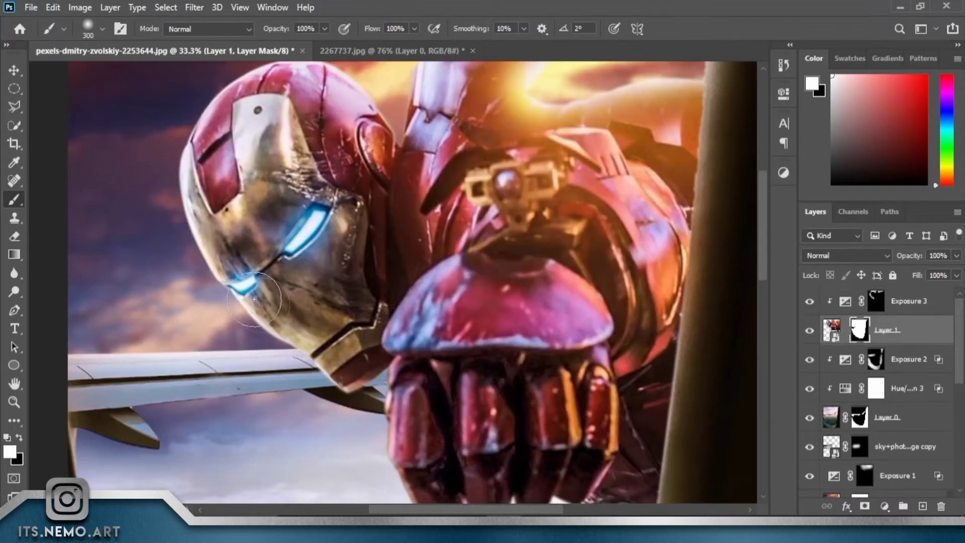
drag(302, 184, 240, 246)
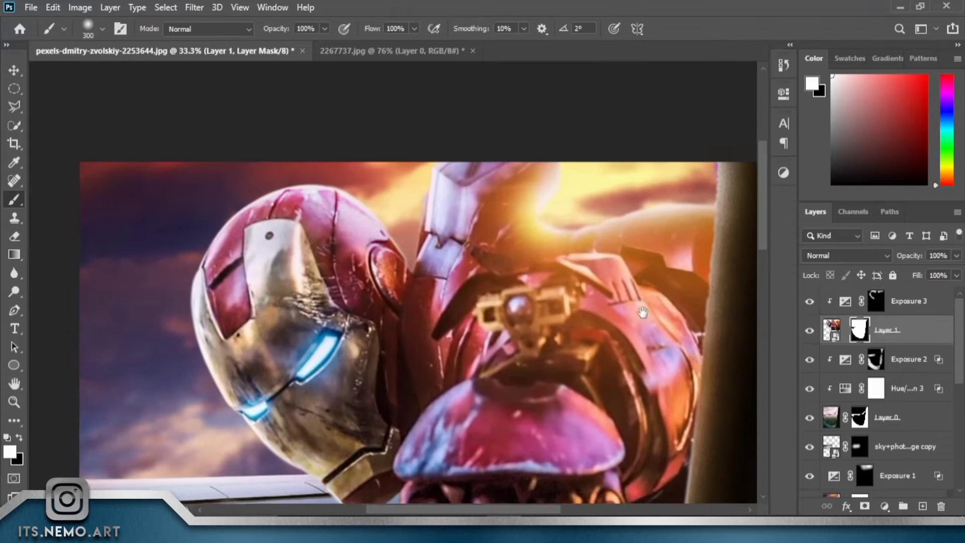
Add a colorized bright peach Hue/Saturation layer with raised saturation and lightness.
double_click(845, 301)
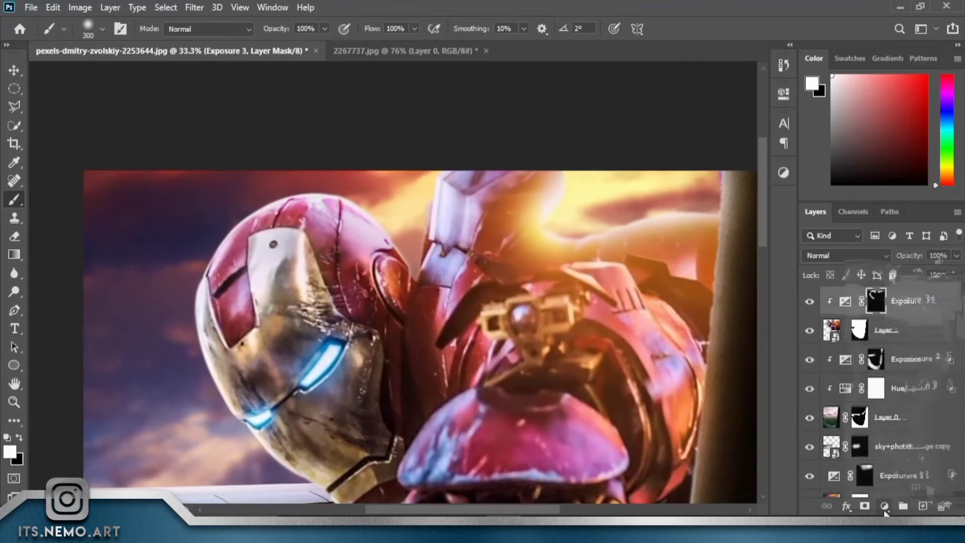
click(873, 372)
click(649, 264)
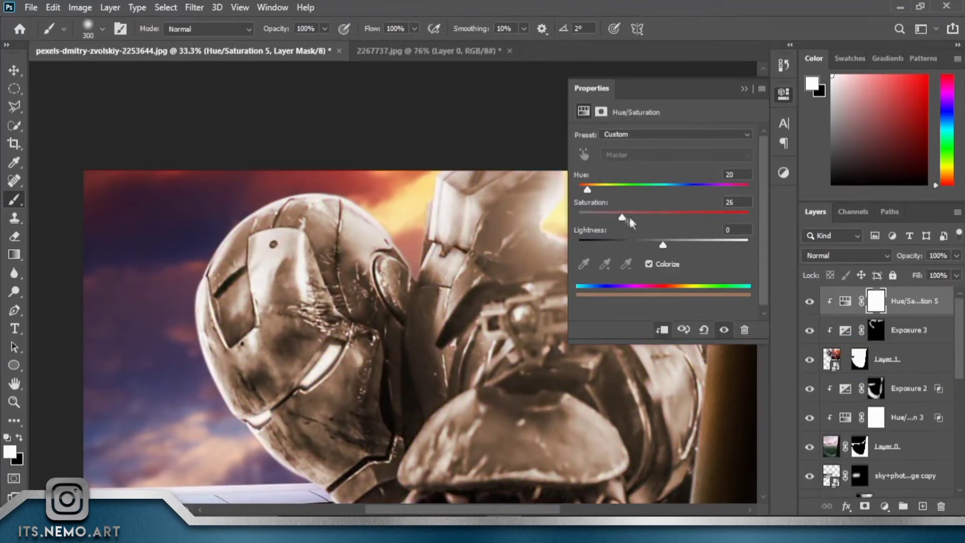
drag(622, 217, 748, 218)
drag(663, 245, 719, 243)
click(745, 88)
Limit the peach tint to brighter underlying areas with Blend If, and invert its mask.
double_click(950, 301)
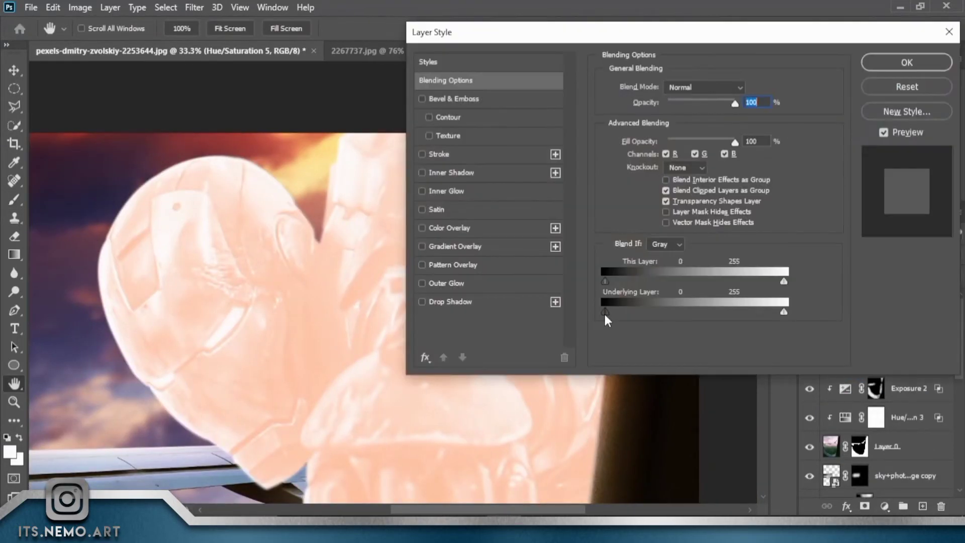
drag(605, 312, 704, 311)
click(907, 62)
key(b)
key(ctrl+i)
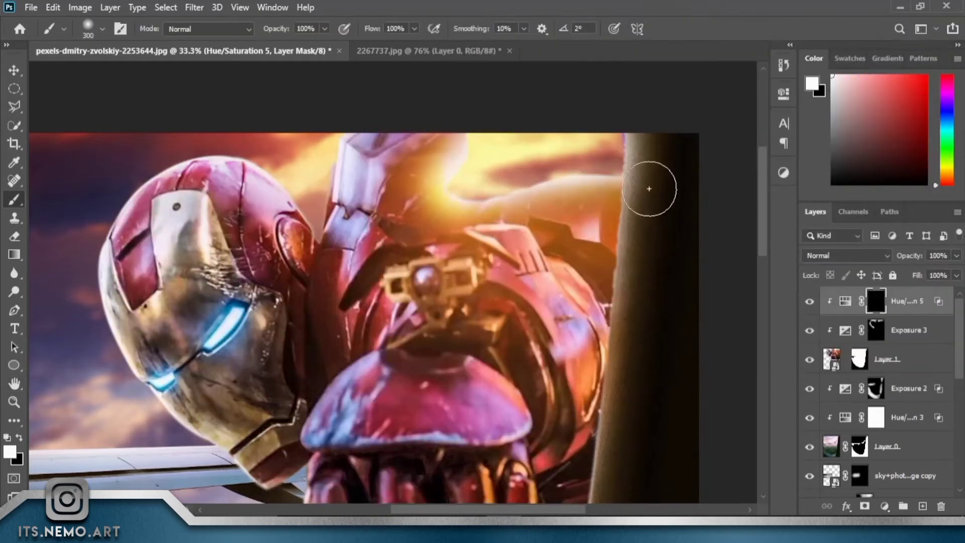
Paint white on the mask to reveal the peach glow along the suit's top edge.
scroll(438, 189, up, 3)
key(x)
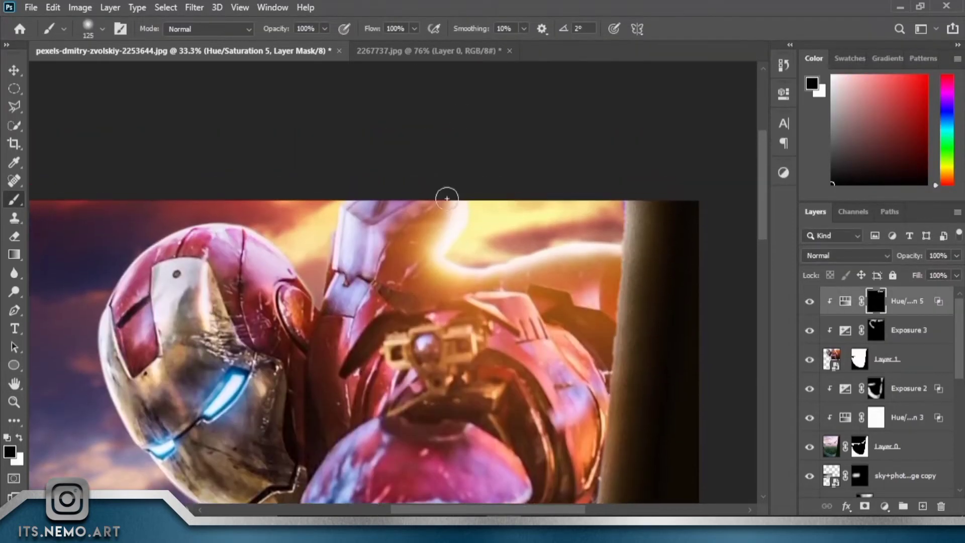
key(x)
scroll(431, 311, up, 2)
scroll(432, 312, left, 1)
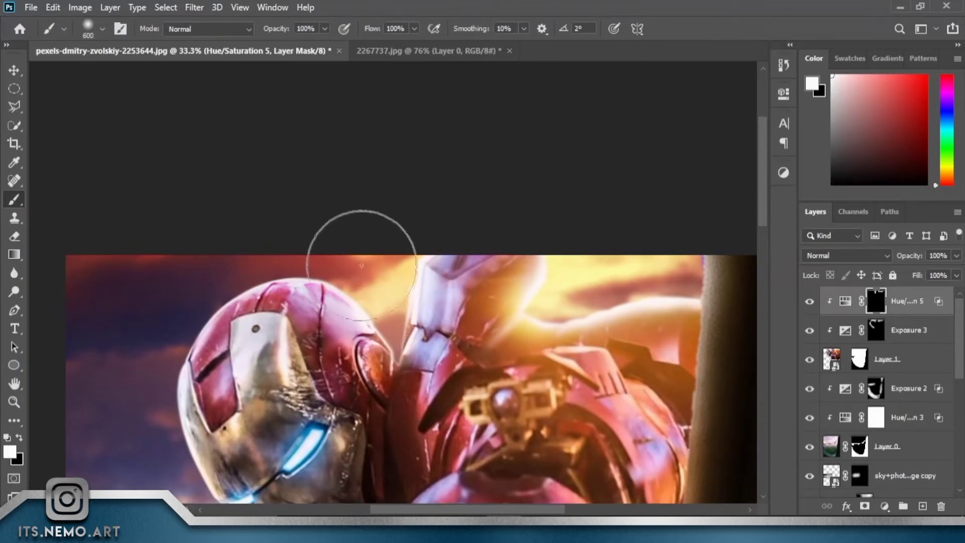
scroll(301, 168, down, 3)
scroll(302, 168, left, 4)
scroll(328, 312, down, 6)
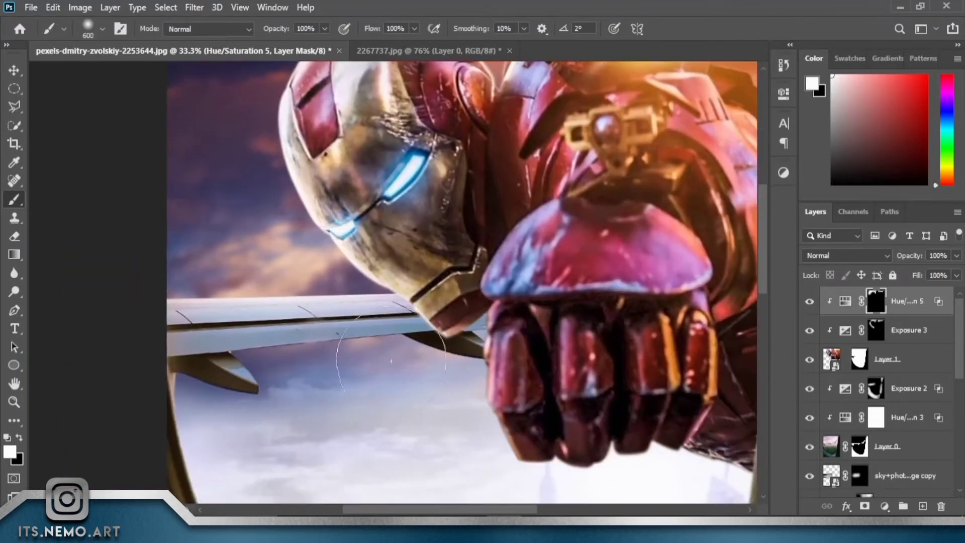
scroll(391, 361, up, 5)
scroll(308, 290, left, 2)
scroll(534, 70, down, 3)
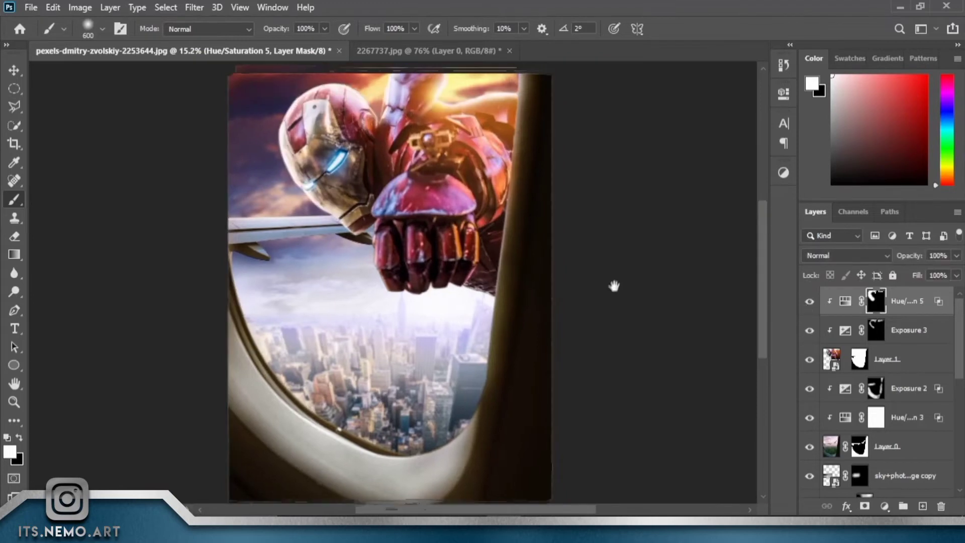
scroll(575, 299, up, 2)
scroll(553, 272, up, 2)
Brighten the underside of the fist by painting on the Exposure 3 mask.
key(alt+bracketleft)
scroll(548, 338, down, 1)
scroll(548, 337, right, 1)
mouse_move(586, 388)
mouse_down()
mouse_move(431, 405)
mouse_move(166, 410)
mouse_up()
Add a Levels adjustment with Output black raised to 156 to wash out the image.
click(885, 506)
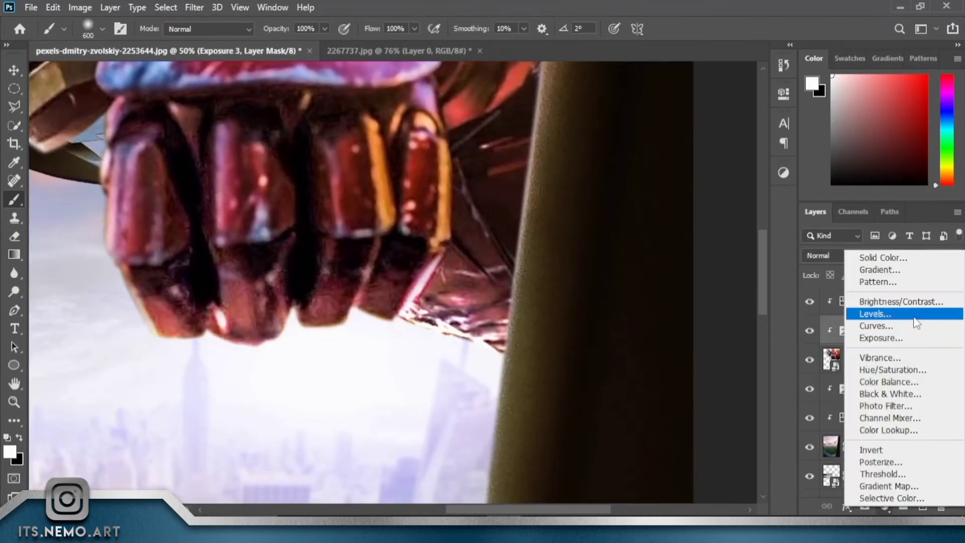
click(885, 312)
drag(597, 280, 690, 280)
click(846, 330)
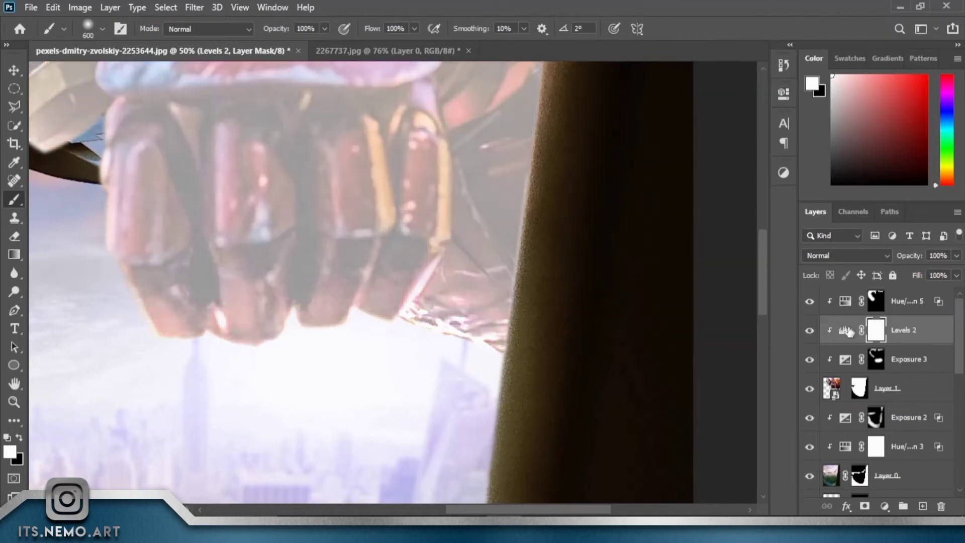
drag(706, 283, 710, 280)
click(744, 89)
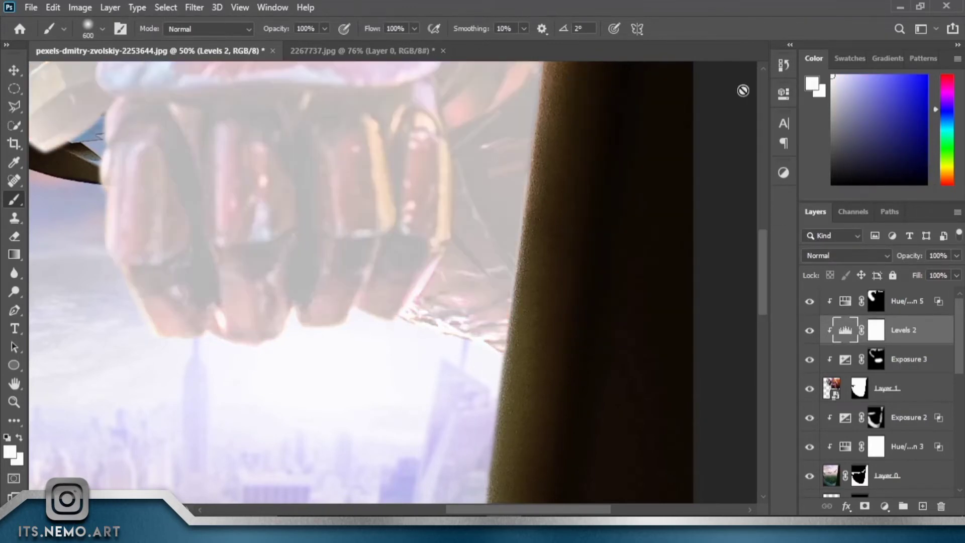
Invert the Levels 2 mask, paint the brightening below the fist, and add a new empty layer.
click(877, 330)
key(ctrl+i)
drag(474, 323, 441, 388)
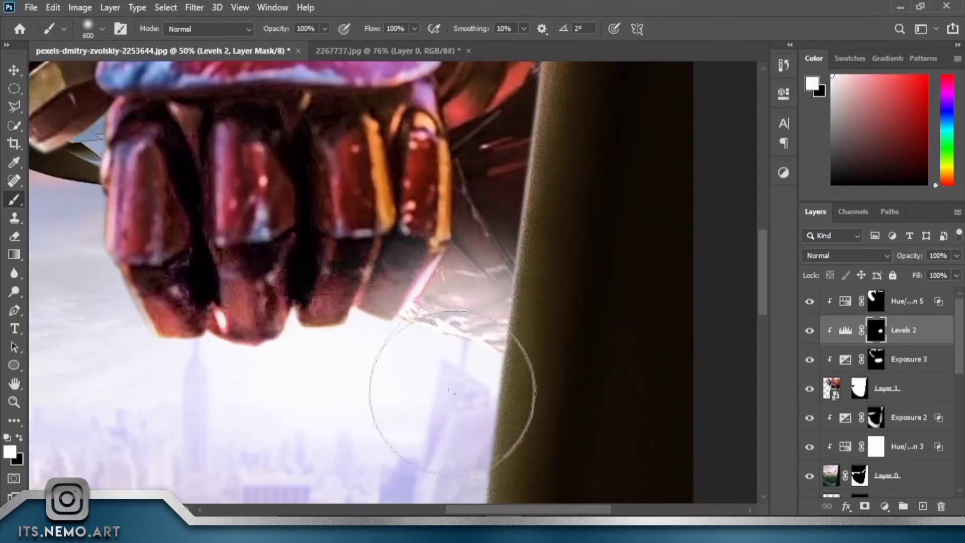
key(ctrl+minus)
scroll(348, 363, up, 3)
scroll(418, 423, up, 4)
scroll(418, 423, right, 2)
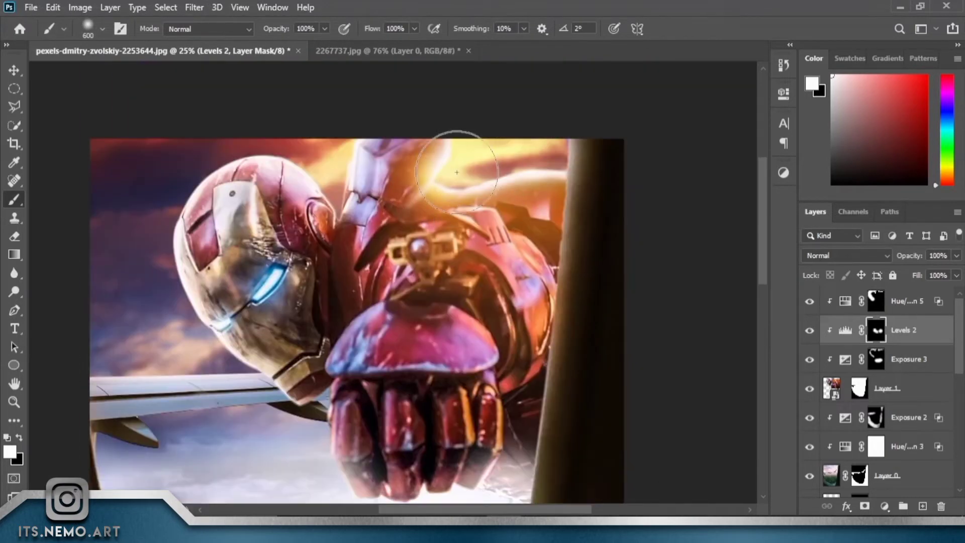
key(ctrl+shift+alt+n)
scroll(532, 349, up, 3)
Set the new Layer 2 blend mode to Soft Light.
scroll(532, 349, up, 1)
click(848, 256)
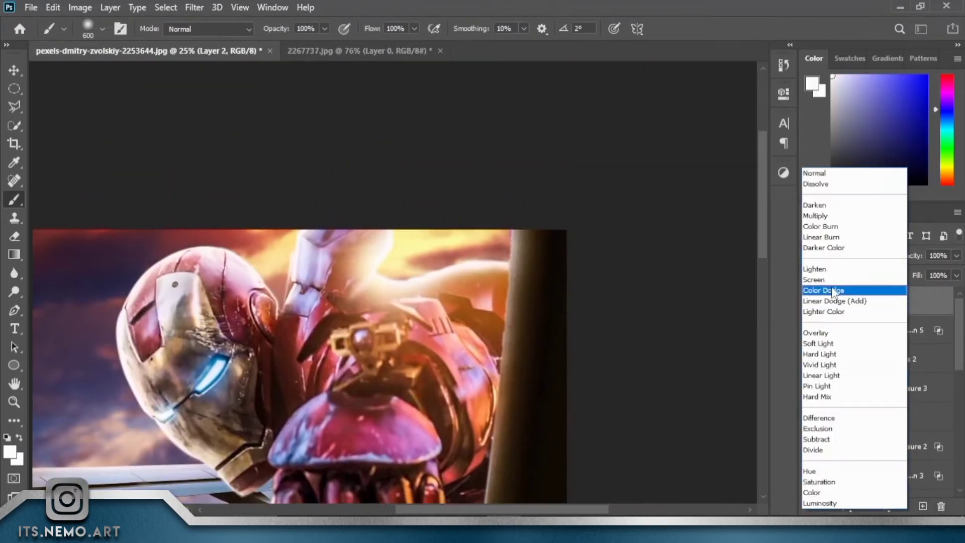
click(819, 278)
double_click(894, 303)
key(Escape)
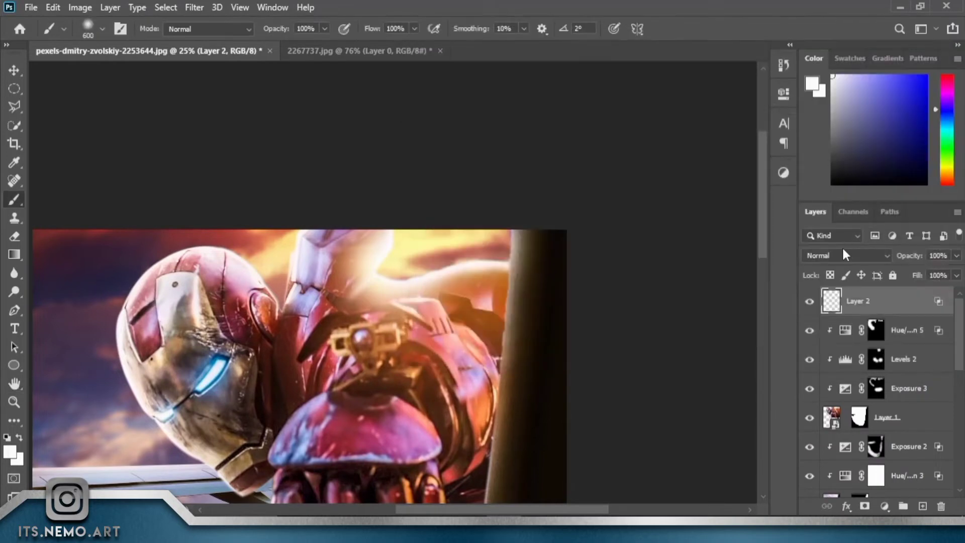
click(848, 255)
click(825, 337)
Paint soft white light near the glow and below the fist with a large brush.
click(394, 274)
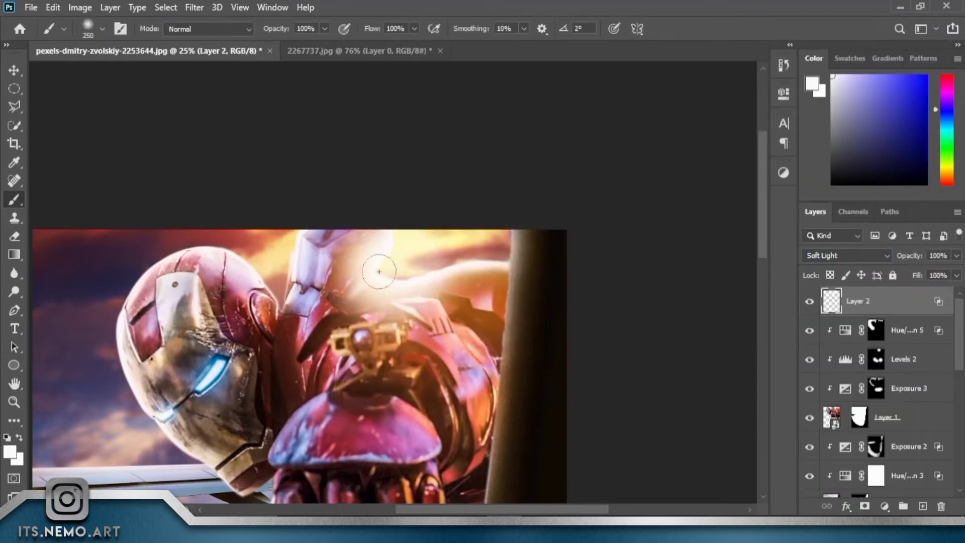
key(ctrl+0)
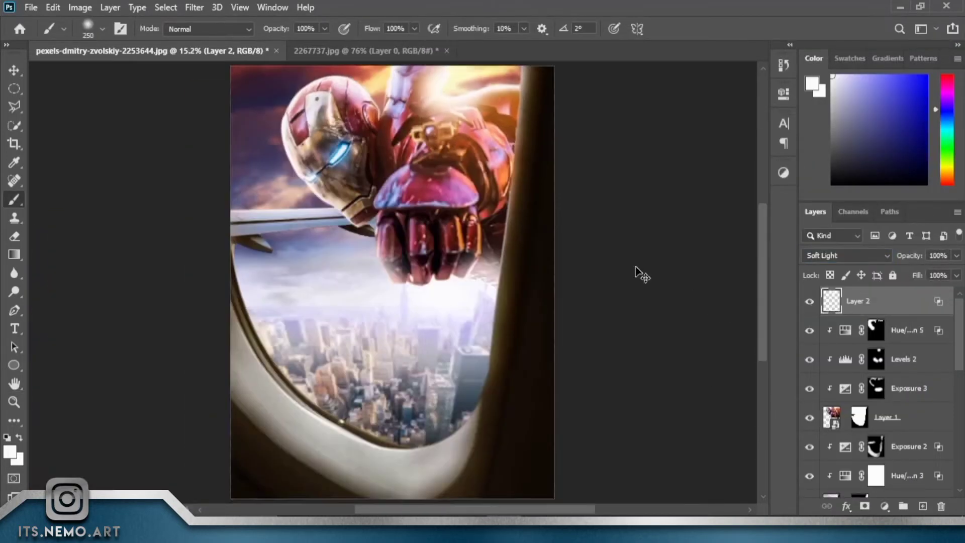
scroll(381, 363, up, 3)
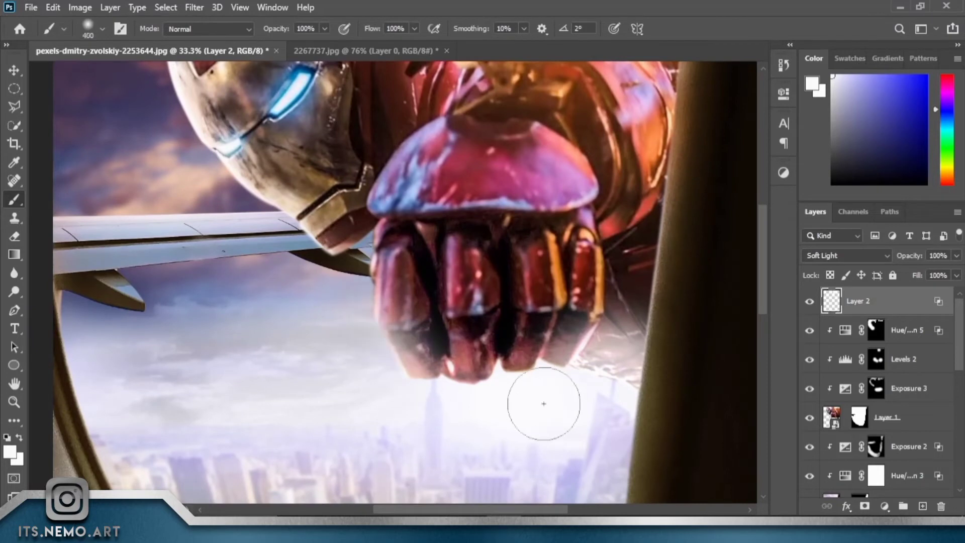
mouse_move(544, 403)
mouse_down()
mouse_move(560, 393)
mouse_move(577, 401)
mouse_up()
key(bracketright)
key(bracketright)
key(bracketright)
scroll(631, 380, down, 1)
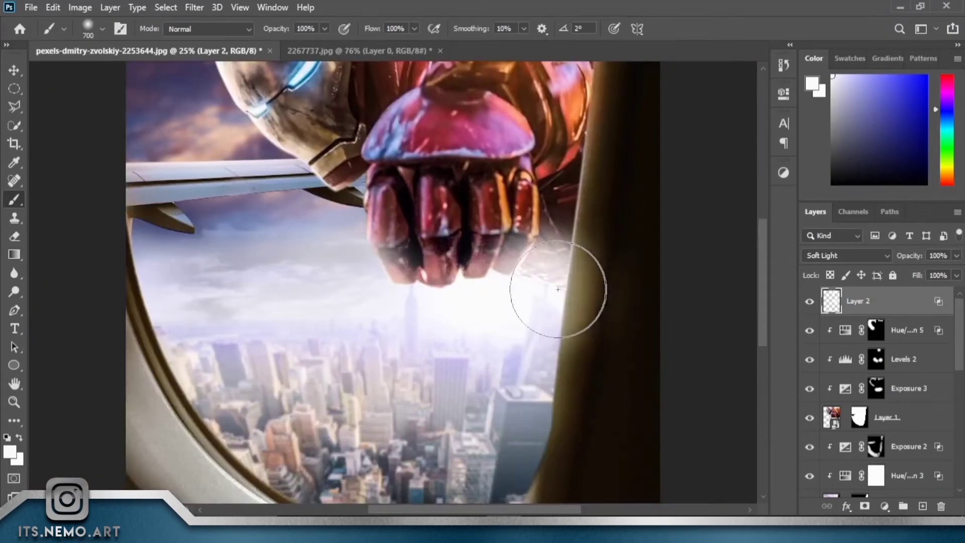
scroll(555, 211, up, 5)
Apply a Camera Raw Filter to Iron Man's layer boosting texture, clarity and dehaze.
scroll(513, 231, down, 4)
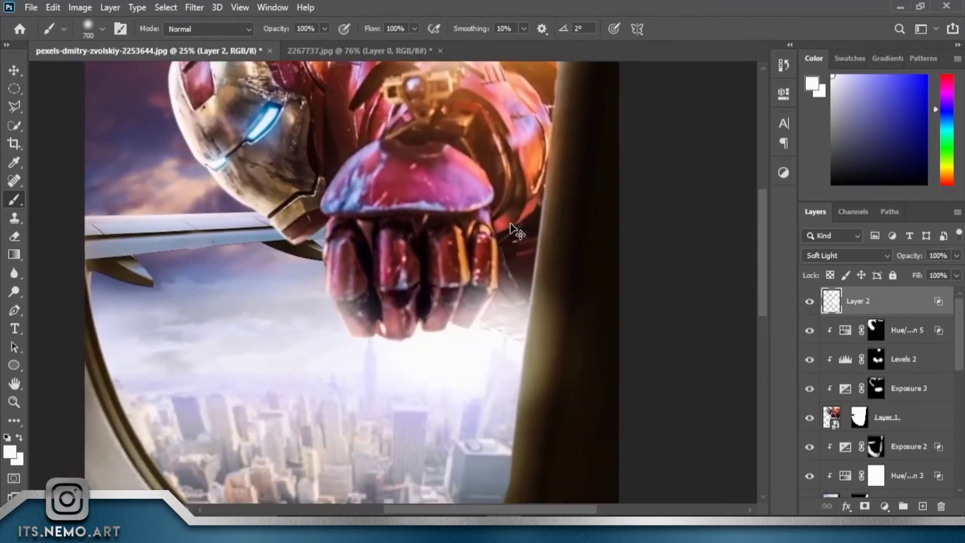
scroll(516, 232, up, 2)
scroll(482, 211, up, 3)
scroll(462, 196, down, 1)
ctrl+click(450, 184)
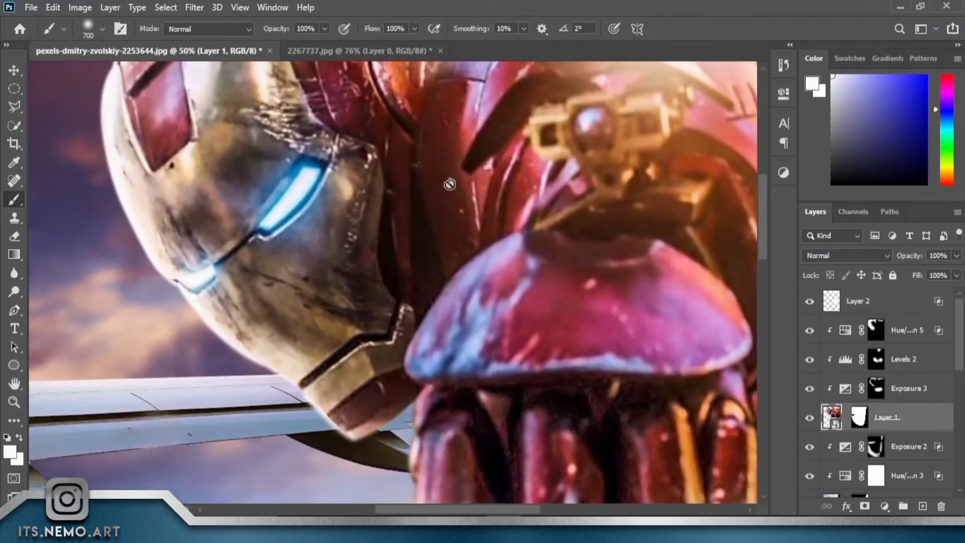
click(195, 7)
click(309, 92)
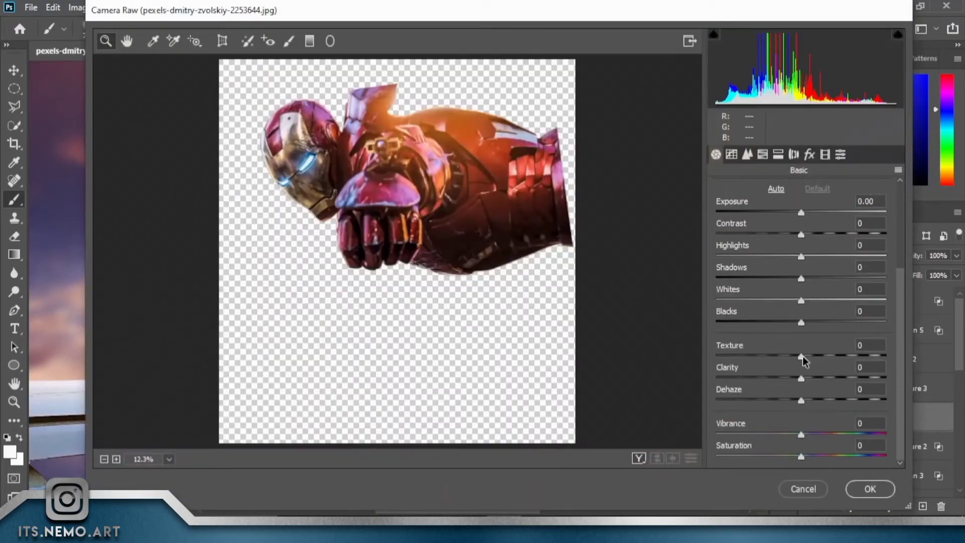
drag(824, 389, 841, 388)
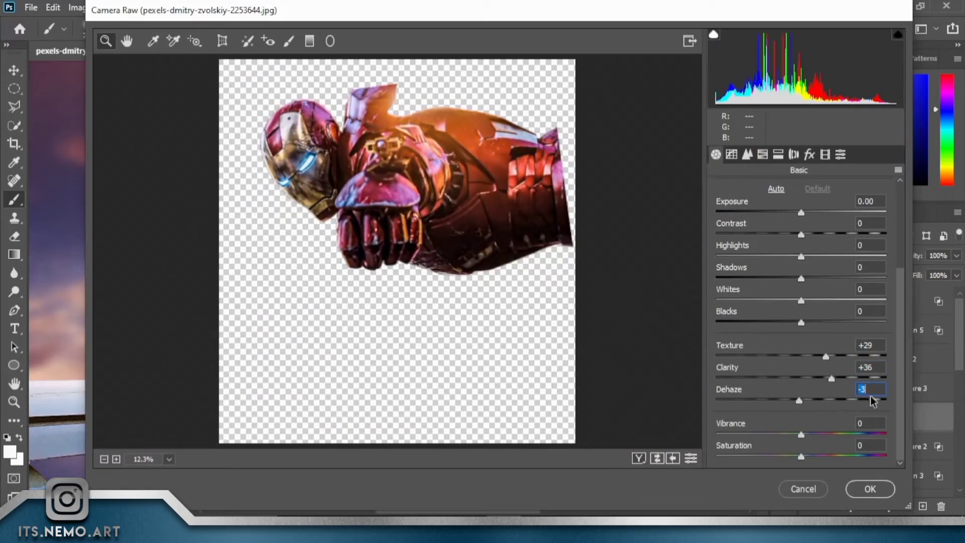
click(870, 489)
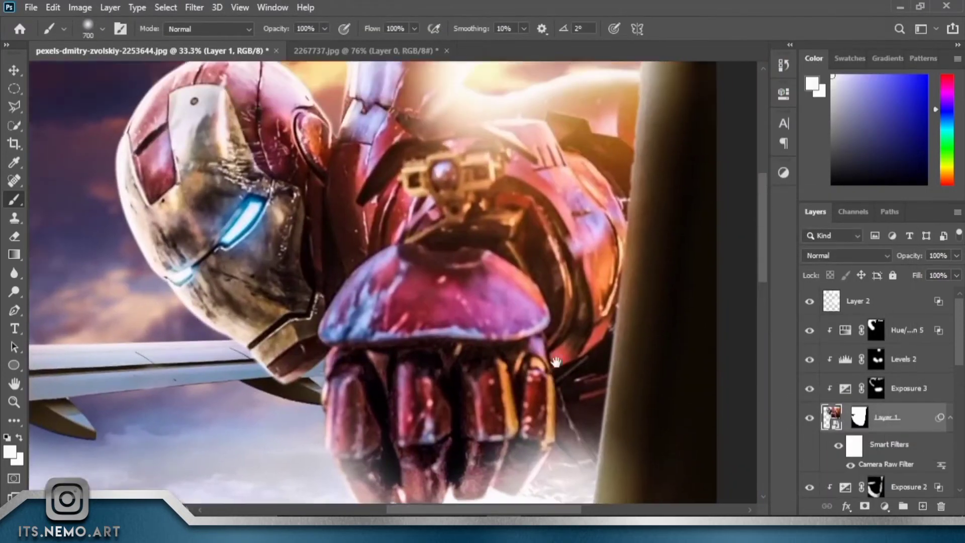
Add a Hue/Saturation 6 layer lowering the suit's saturation to -31.
click(889, 507)
click(893, 372)
drag(659, 216, 629, 213)
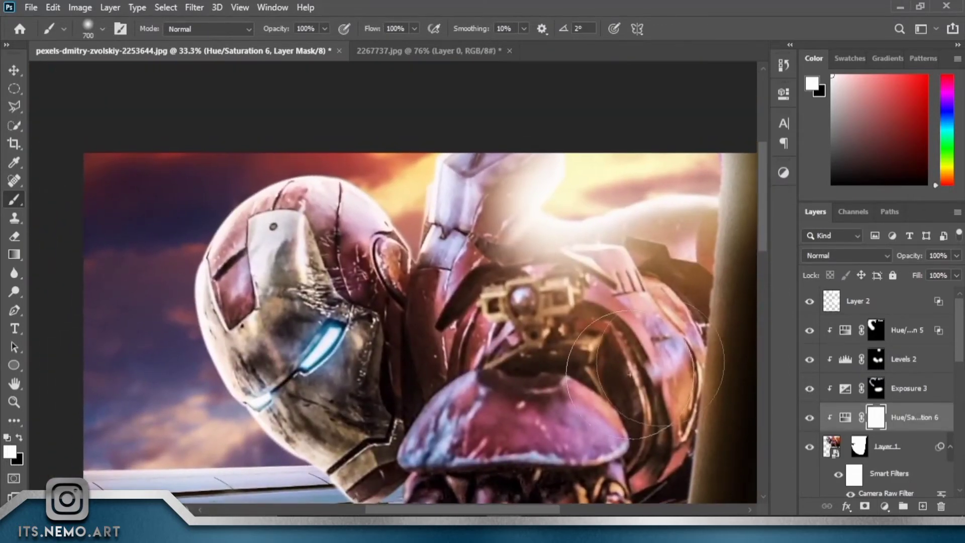
click(858, 301)
Add a light cyan Solid Color fill layer in Screen blend mode.
click(884, 507)
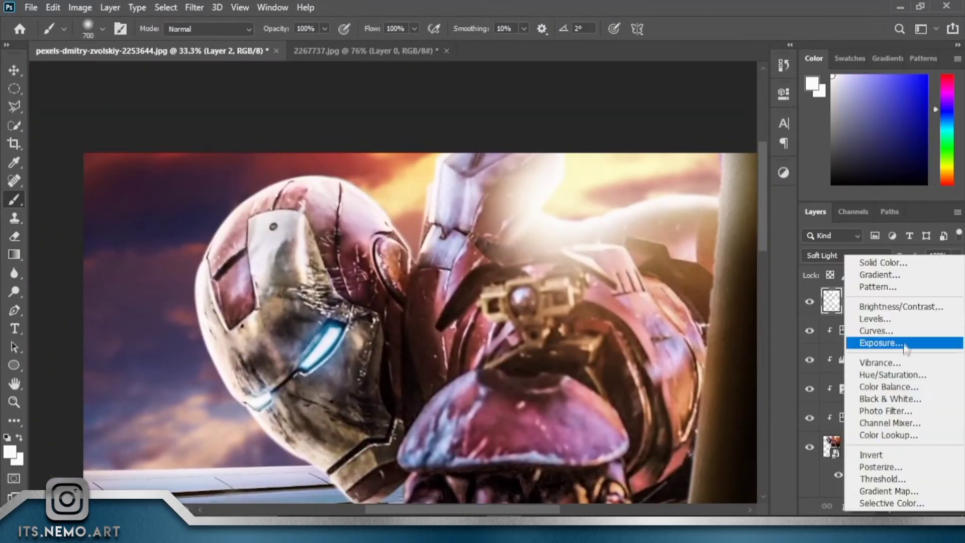
click(873, 265)
click(883, 83)
click(845, 255)
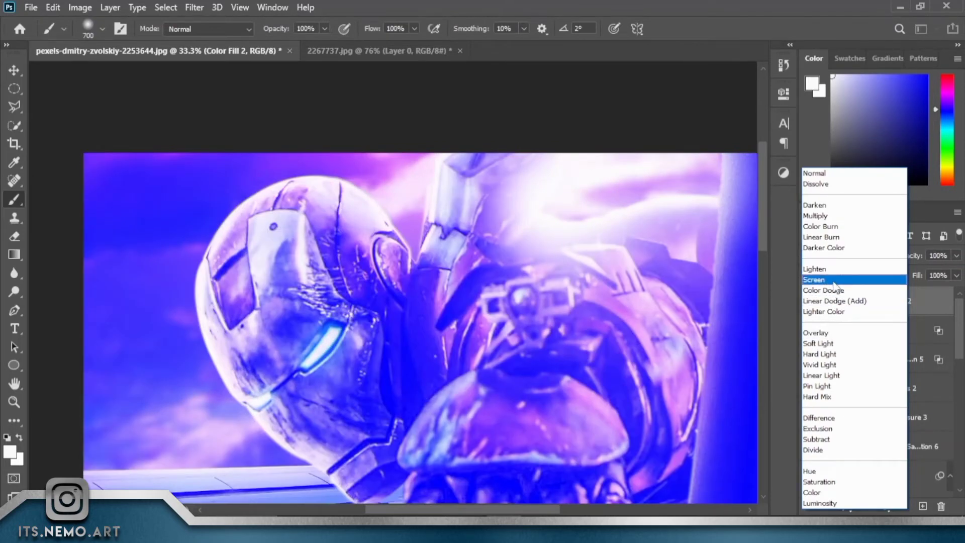
click(834, 281)
double_click(834, 302)
drag(761, 192, 763, 171)
key(Return)
Invert the Color Fill 2 mask and paint the cyan glow around the eye slit.
key(b)
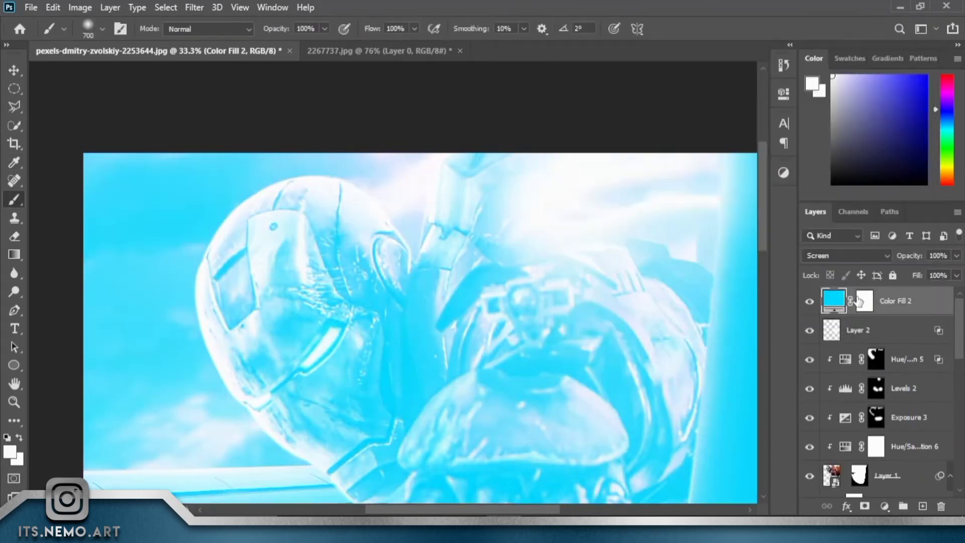
click(864, 300)
key(ctrl+i)
key(ctrl+z)
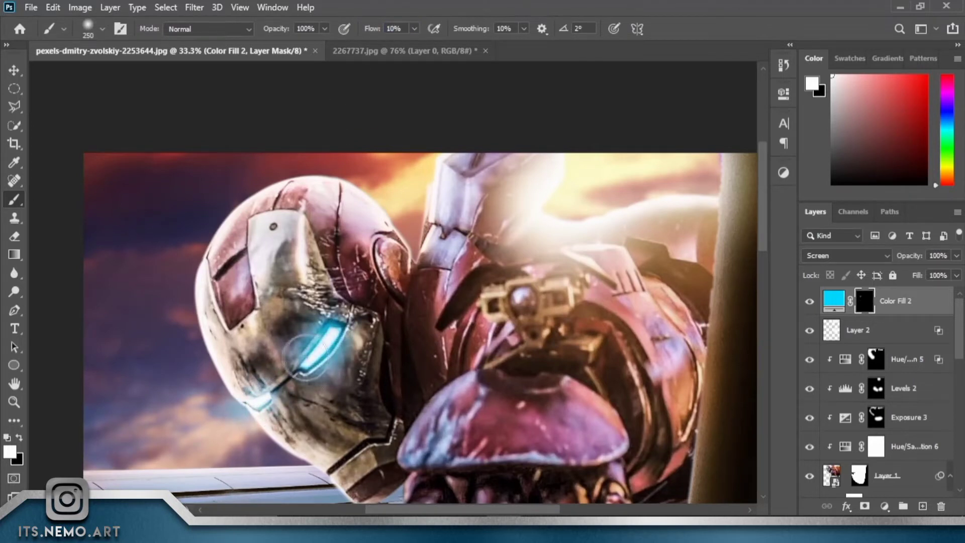
Add a new Exposure adjustment layer above Hue/Saturation 5.
click(900, 359)
click(884, 506)
click(900, 334)
Raise Exposure 4 to +2.50 and limit it by underlying brightness with Blend If.
drag(666, 171, 693, 170)
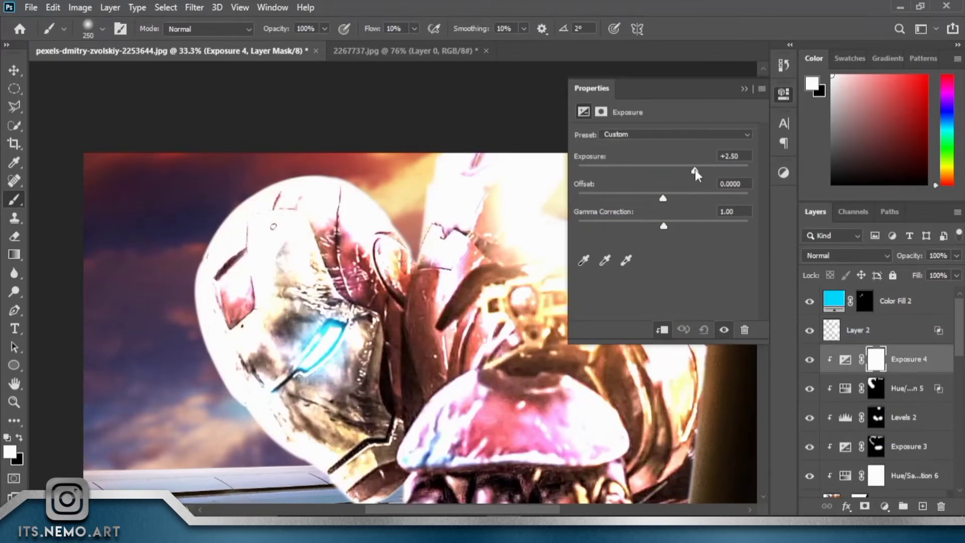
click(784, 93)
double_click(925, 359)
mouse_move(783, 311)
mouse_down()
mouse_move(602, 310)
mouse_move(656, 311)
mouse_up()
key(Return)
Invert the Exposure 4 mask and paint brightening on the eye glow and cheek edge.
key(ctrl+plus)
key(ctrl+plus)
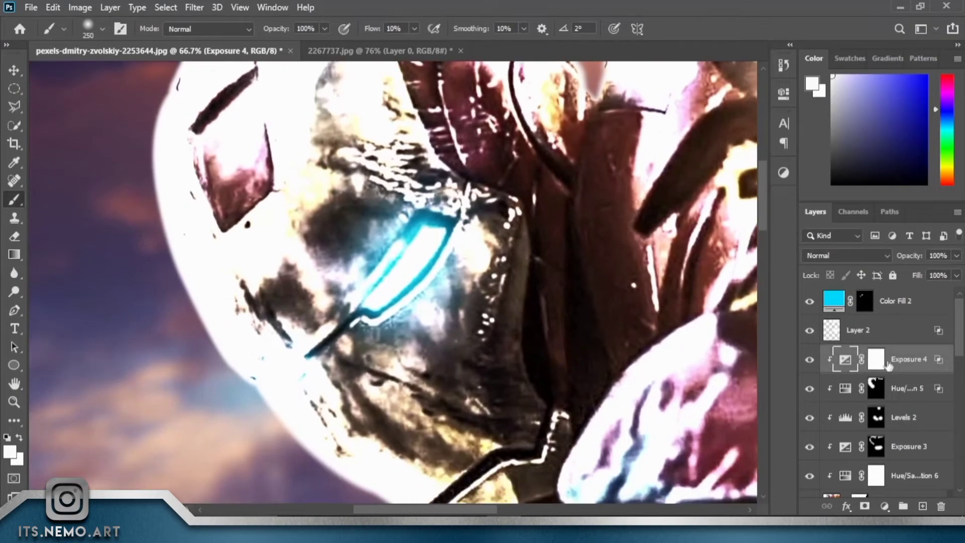
key(ctrl+i)
key(bracketleft)
key(bracketleft)
mouse_move(379, 247)
mouse_down()
mouse_move(324, 313)
mouse_move(356, 334)
mouse_move(282, 347)
mouse_move(235, 413)
mouse_up()
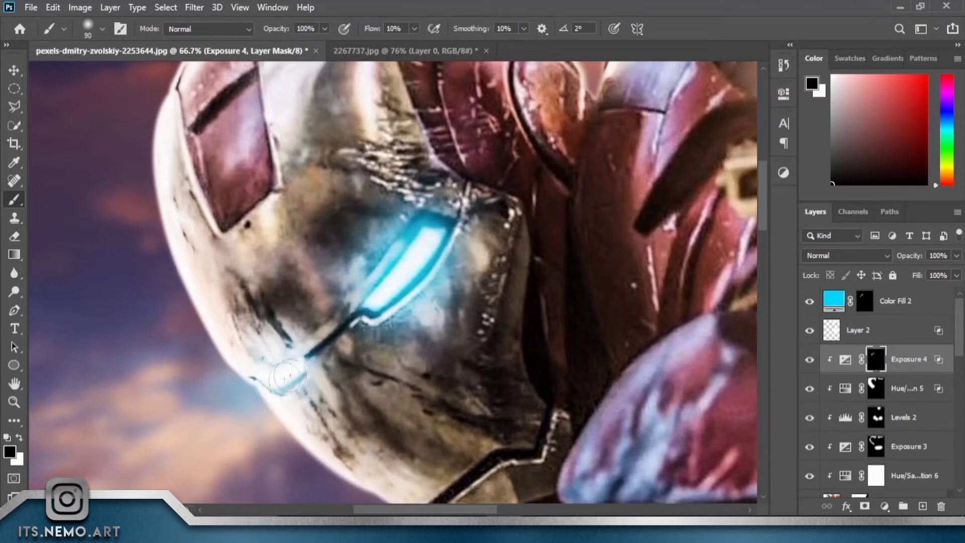
mouse_move(318, 342)
mouse_down()
mouse_move(296, 308)
mouse_move(427, 329)
mouse_move(493, 226)
mouse_move(387, 331)
mouse_up()
scroll(388, 331, up, 3)
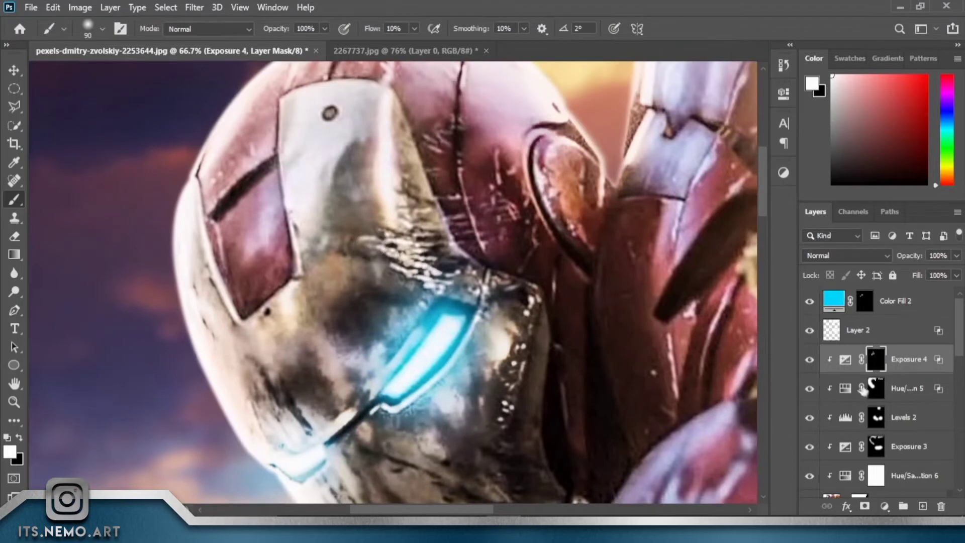
Add a colorized Hue/Saturation layer with hue 213 and saturation 57.
click(884, 506)
click(877, 461)
click(649, 264)
drag(580, 190, 678, 189)
mouse_move(622, 217)
mouse_down()
mouse_move(675, 217)
mouse_move(689, 246)
mouse_move(724, 245)
mouse_up()
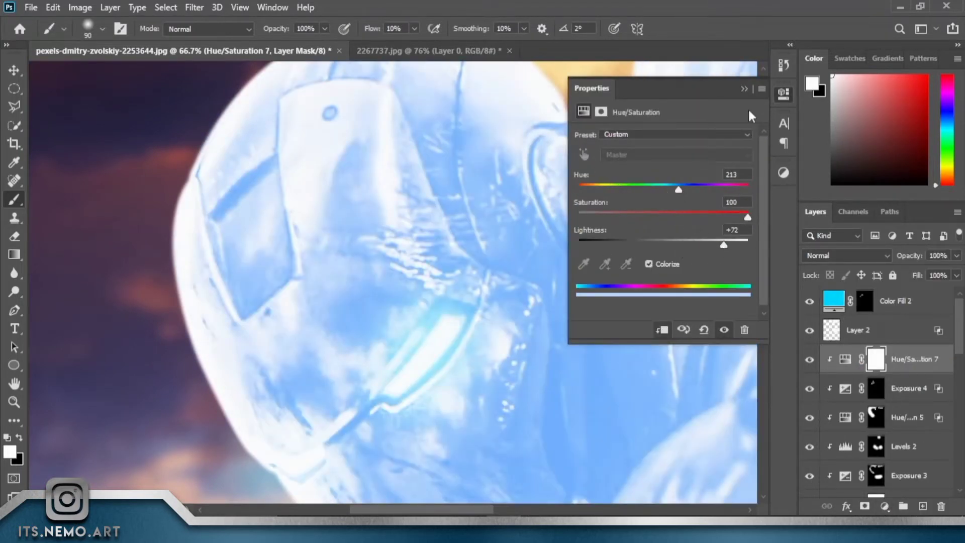
click(744, 89)
Invert the Hue/Saturation 7 mask and restrict it with Underlying Layer Blend If 74/113.
key(ctrl+i)
right_click(930, 359)
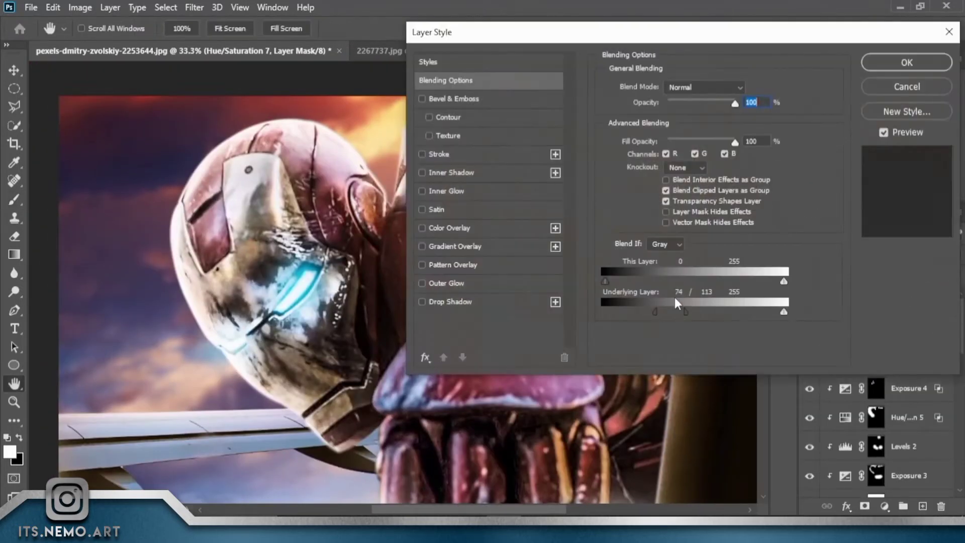
click(907, 62)
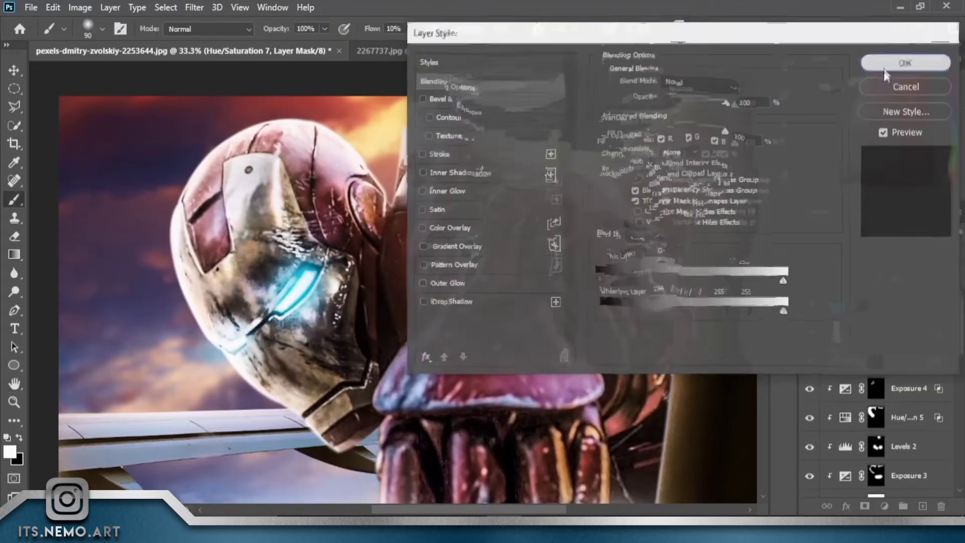
click(810, 360)
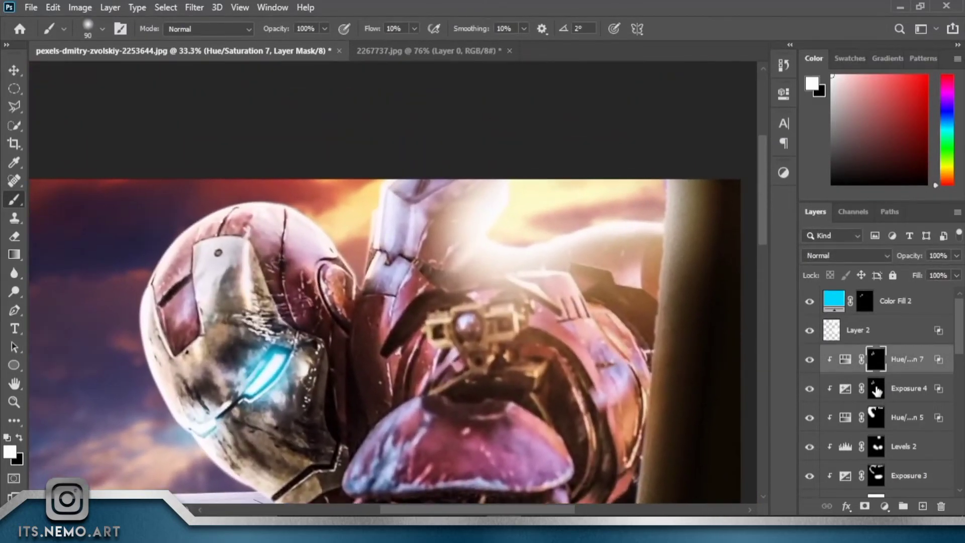
Add an Exposure layer raised to +3.33.
click(884, 507)
click(875, 329)
drag(663, 171, 681, 171)
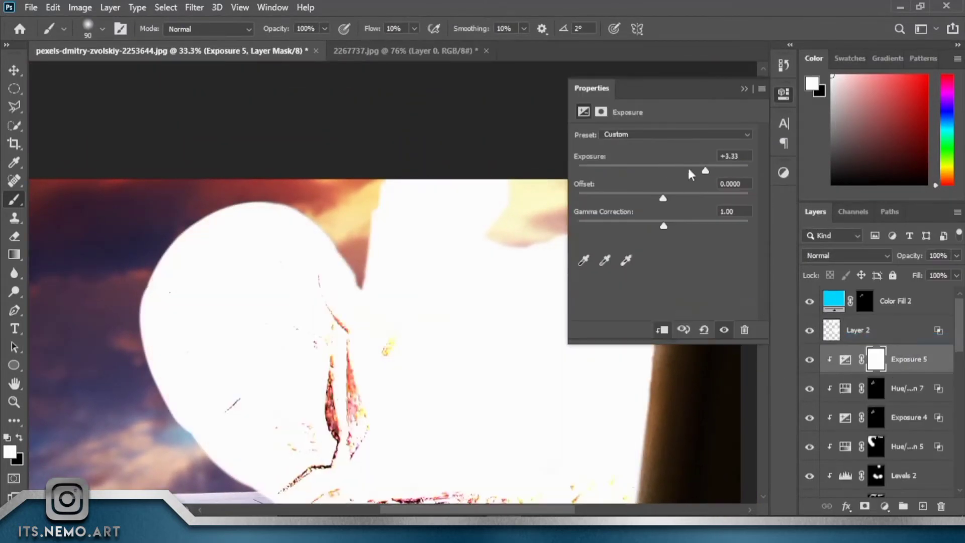
Hide Exposure 5's brightening by inverting its mask, with brush flow at full strength.
click(763, 92)
key(ctrl+i)
key(shift+0)
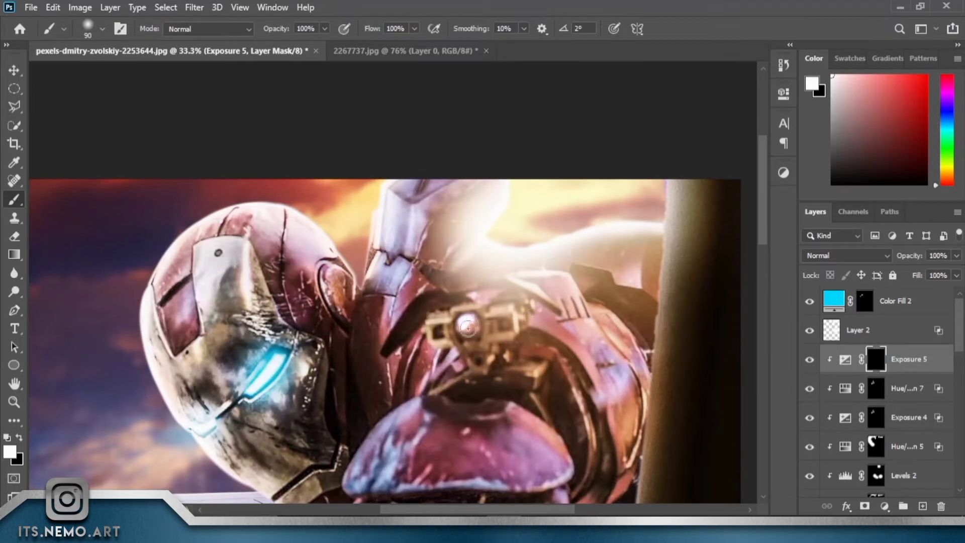
scroll(545, 323, down, 2)
scroll(563, 377, up, 1)
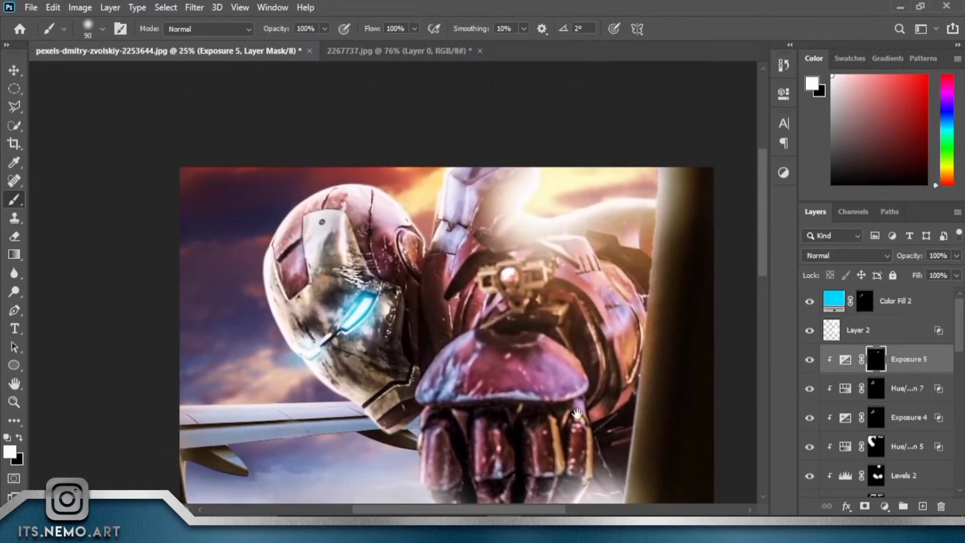
Add a #ff0000 Solid Color fill in Screen mode with an inverted mask for the chest light.
click(885, 506)
click(865, 269)
text(ff0000)
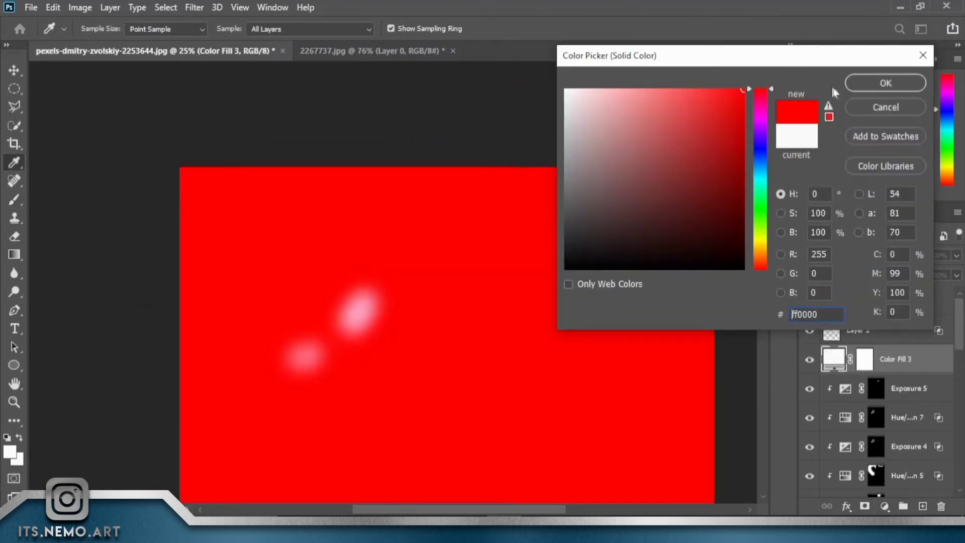
click(884, 81)
click(844, 255)
click(815, 279)
key(ctrl+i)
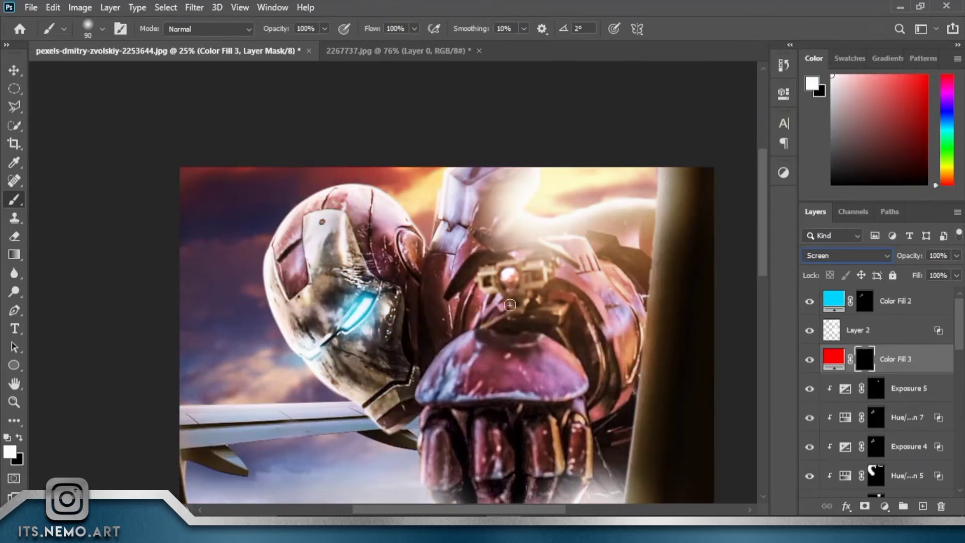
key(bracketright)
key(bracketright)
key(bracketright)
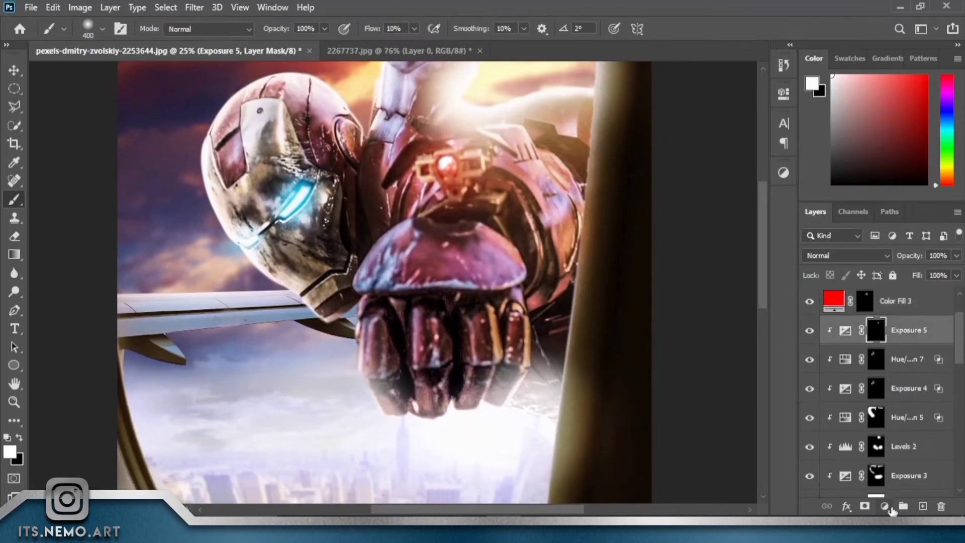
Add Exposure 6 raised to +9.00 and open its blending options.
click(885, 506)
click(905, 332)
mouse_move(662, 157)
mouse_down()
mouse_move(725, 158)
mouse_move(700, 157)
mouse_up()
double_click(946, 332)
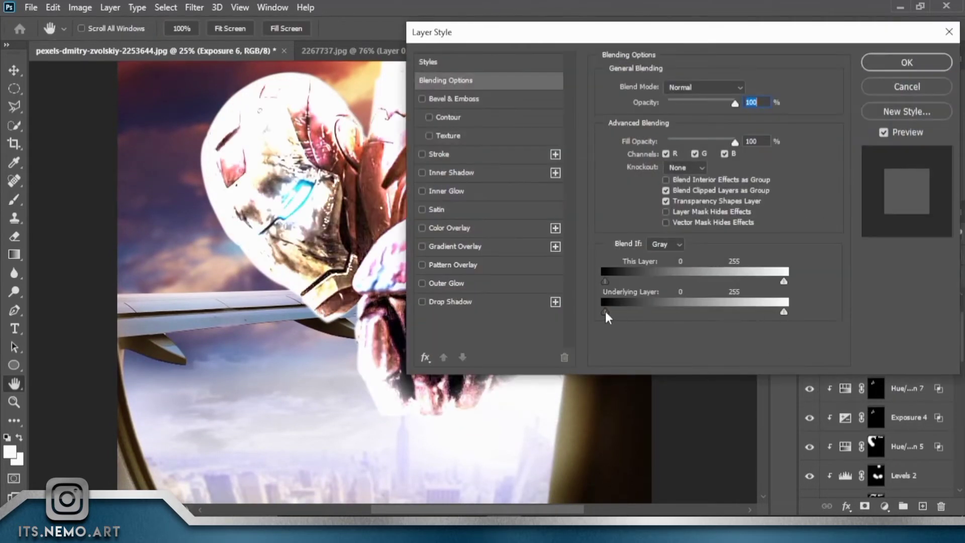
Limit Exposure 6 with a 69/97 Blend If split and paint its brightening onto the suit.
drag(605, 311, 675, 311)
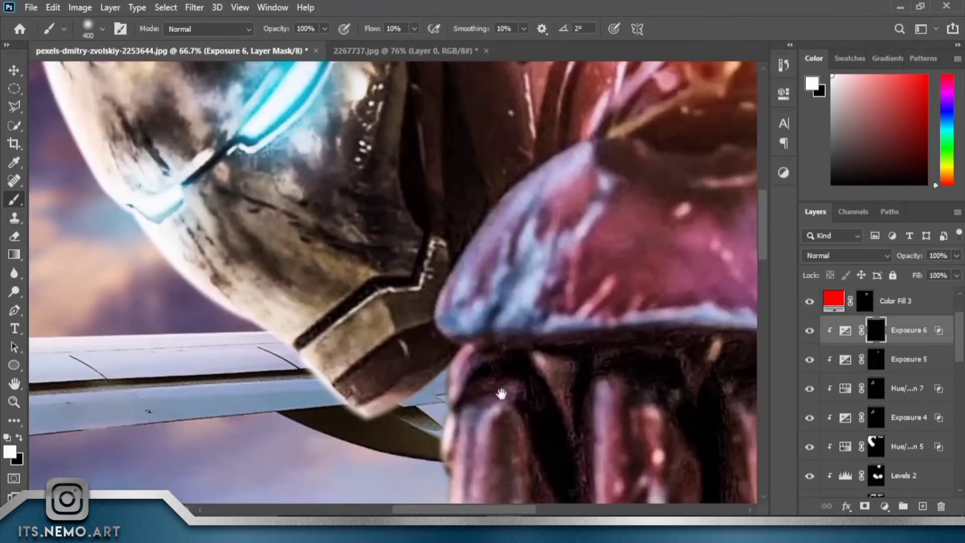
drag(502, 394, 592, 416)
key(bracketleft)
key(bracketleft)
key(bracketleft)
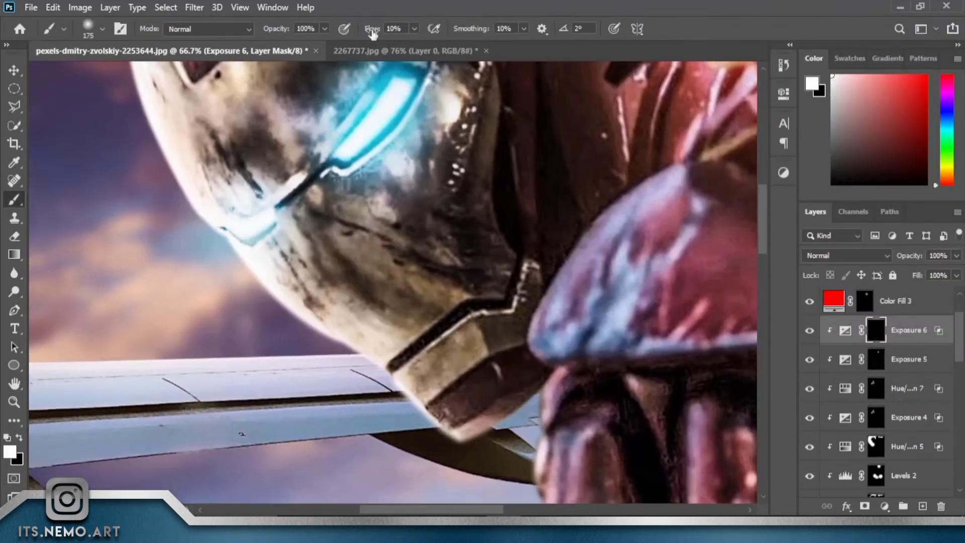
mouse_move(250, 317)
mouse_down()
mouse_move(403, 382)
mouse_move(503, 453)
mouse_up()
mouse_move(539, 424)
mouse_down()
mouse_move(451, 334)
mouse_move(388, 170)
mouse_up()
Paint a brightening glow beneath the fingertips, then zoom out to frame the suit.
drag(433, 424, 347, 307)
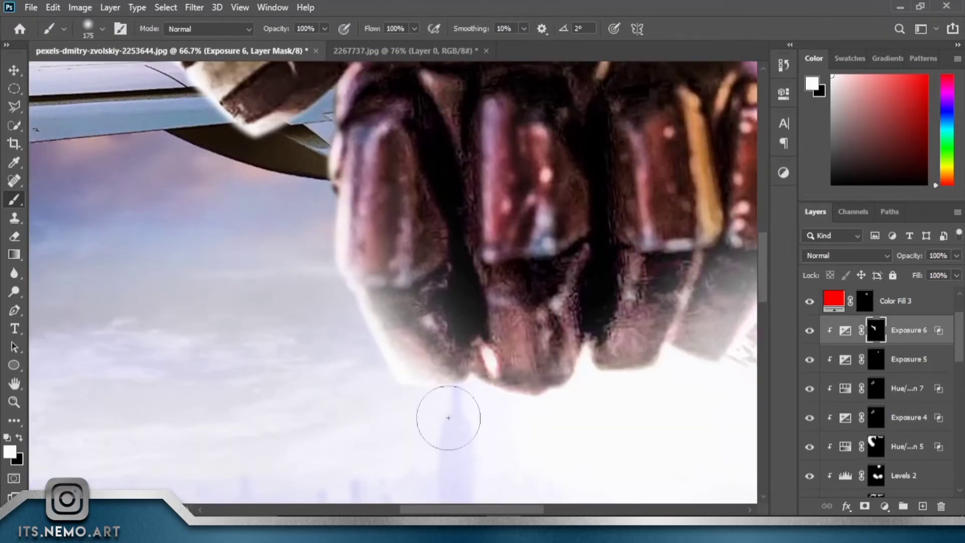
key(x)
key(x)
mouse_move(506, 367)
mouse_down()
mouse_move(607, 272)
mouse_move(550, 367)
mouse_move(670, 435)
mouse_up()
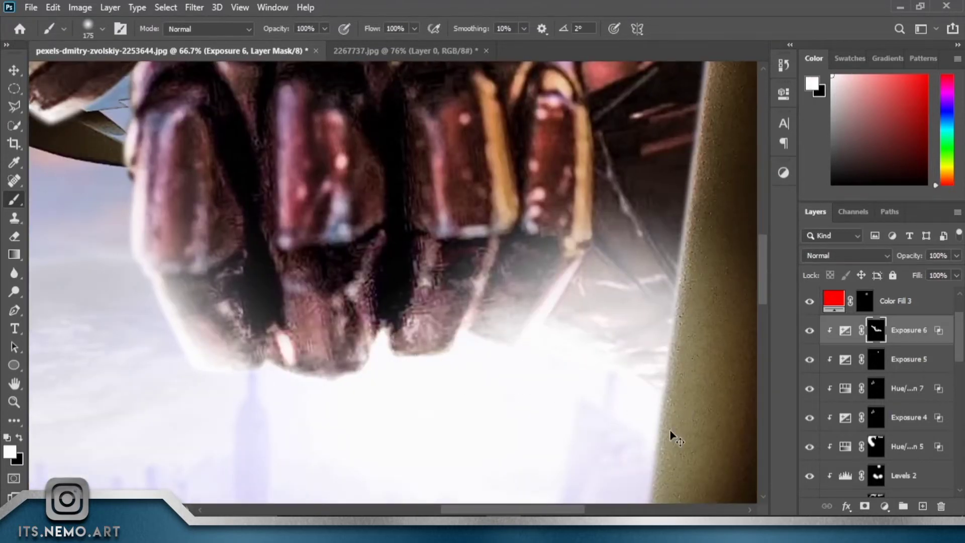
key(ctrl+minus)
key(ctrl+minus)
key(ctrl+minus)
drag(522, 304, 384, 503)
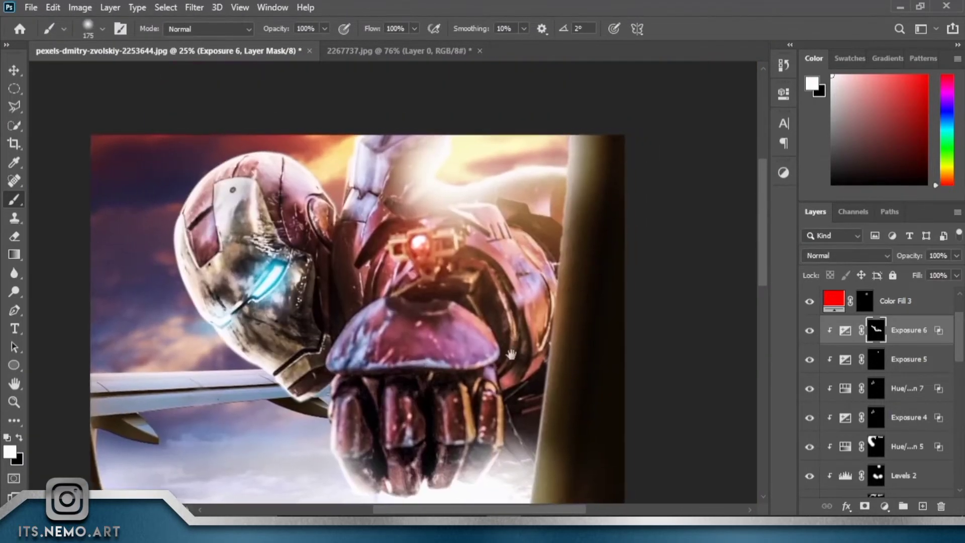
scroll(850, 375, down, 1)
Add Exposure 7 at -4.00 with an inverted mask, zoomed in on the hand and chest.
click(884, 507)
click(873, 338)
drag(664, 170, 612, 170)
click(744, 89)
key(ctrl+i)
key(ctrl+plus)
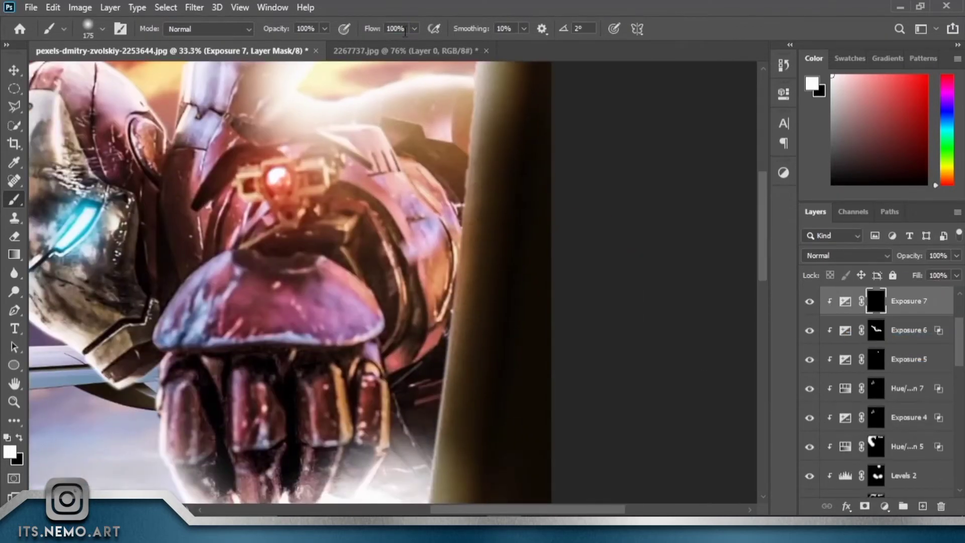
Paint deep shadows over the arm and fist top with a 700 px brush, then compare.
key(bracketright)
key(bracketright)
key(bracketright)
drag(496, 216, 345, 280)
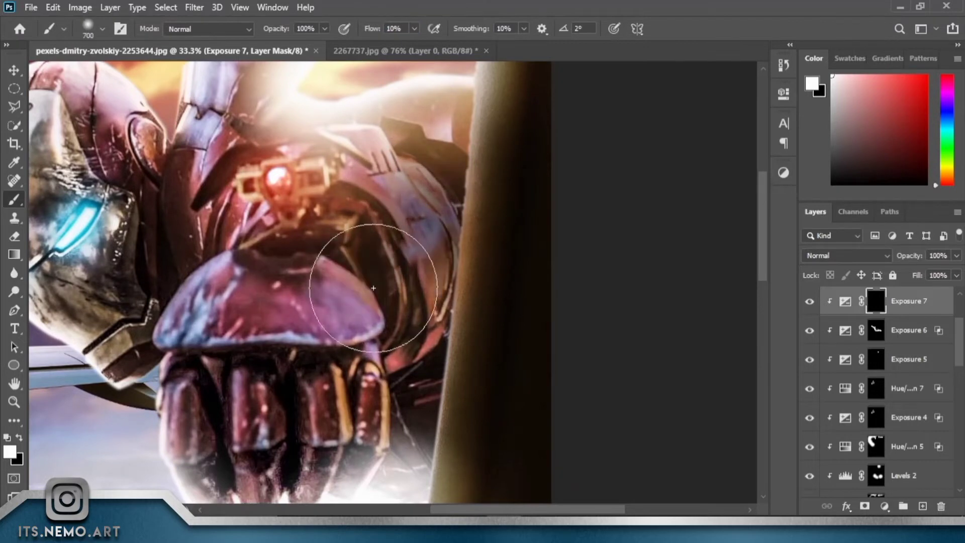
mouse_move(180, 304)
mouse_down()
mouse_move(332, 402)
mouse_move(312, 380)
mouse_up()
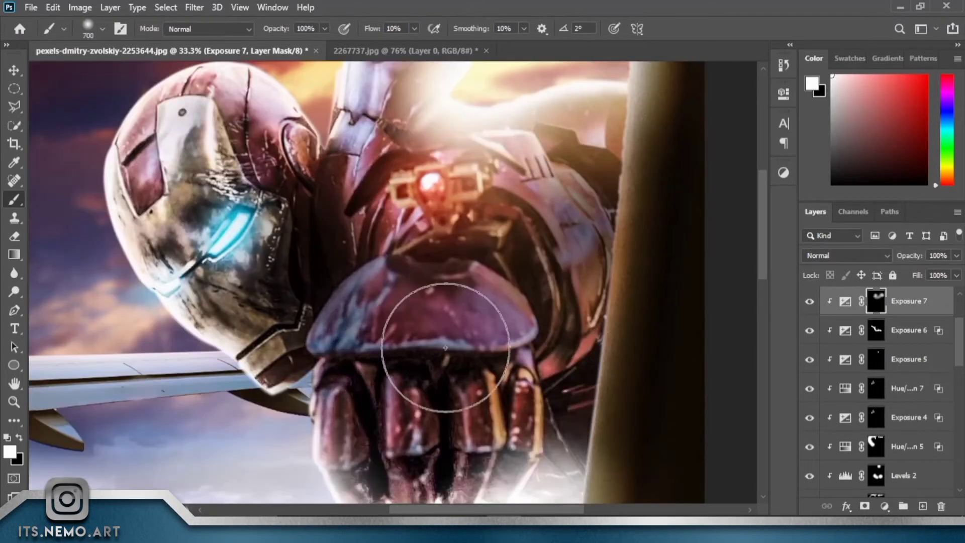
key(ctrl+0)
drag(810, 301, 808, 490)
click(809, 244)
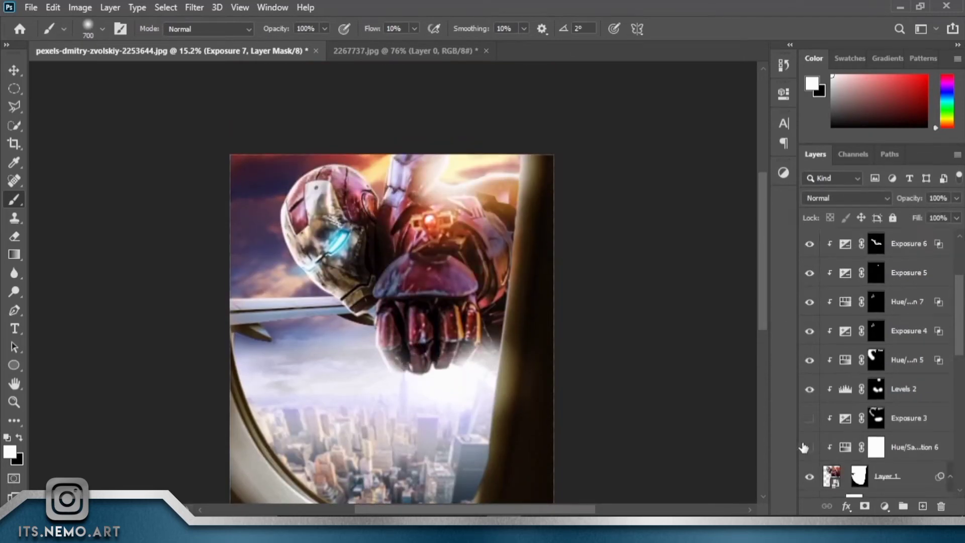
Hide Exposure 7 through Exposure 3, then show Exposure 3 again and select its mask.
drag(811, 410, 814, 448)
click(810, 447)
click(876, 447)
scroll(597, 280, up, 2)
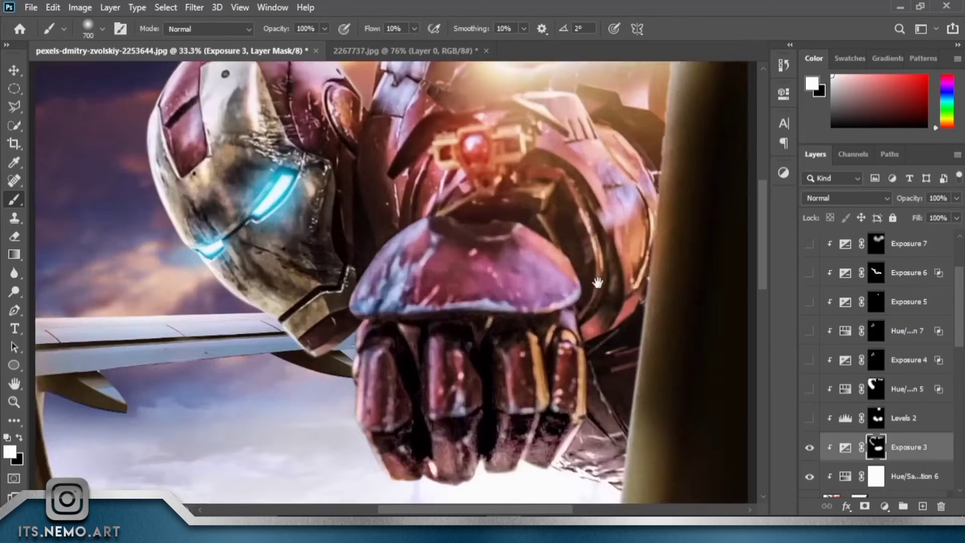
key(x)
drag(370, 36, 463, 280)
Turn Levels 2, Hue/Saturation 5 and the remaining shading layers back on, fitting the view.
click(809, 418)
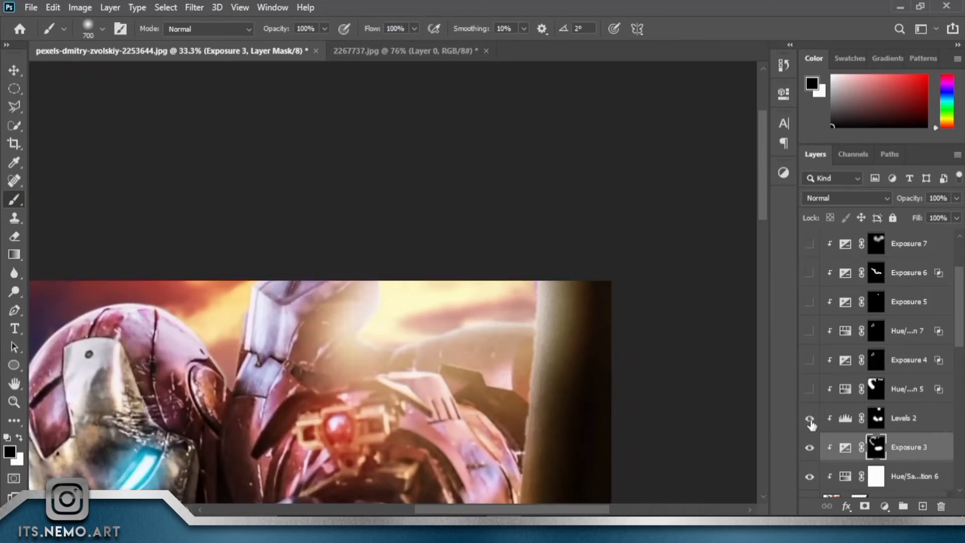
click(809, 389)
click(875, 388)
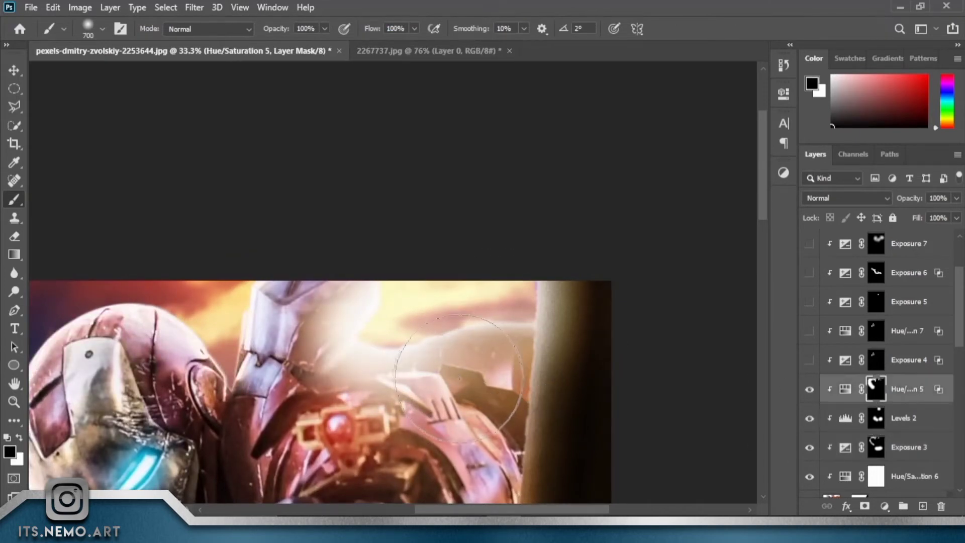
scroll(814, 358, up, 2)
click(814, 358)
mouse_move(810, 330)
mouse_down()
mouse_move(813, 359)
mouse_move(810, 302)
mouse_up()
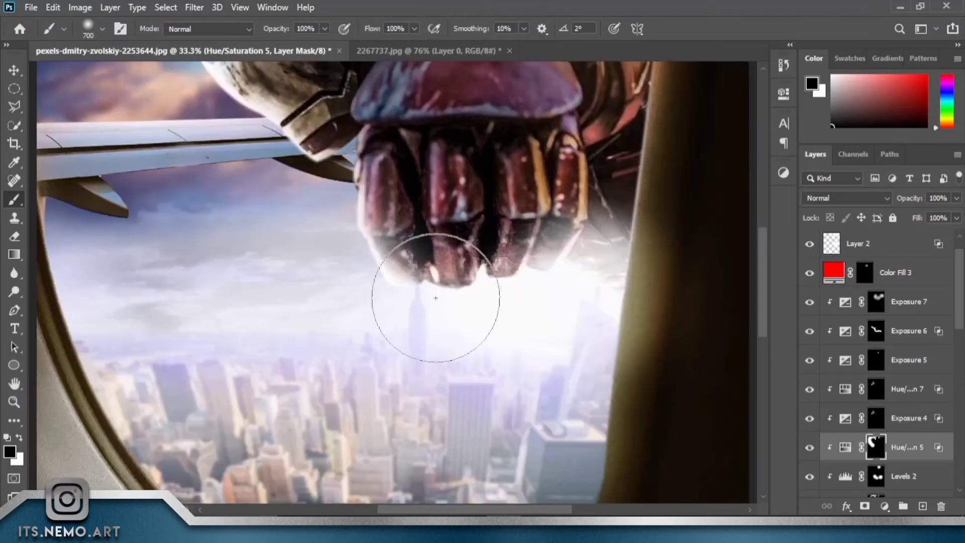
scroll(602, 292, down, 5)
key(ctrl+0)
Select the Exposure 2 mask, then the sky copy layer.
scroll(914, 362, down, 2)
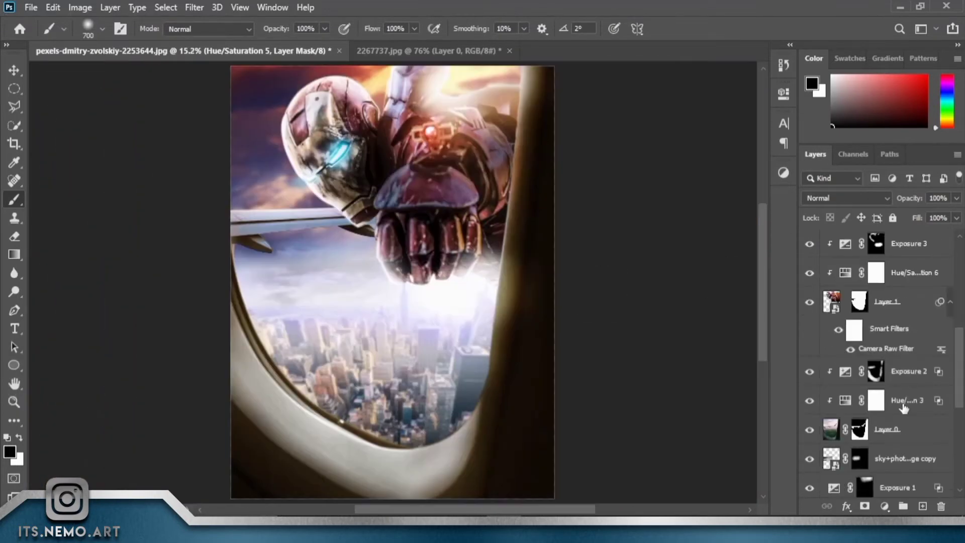
scroll(915, 336, down, 1)
click(876, 313)
scroll(885, 402, down, 6)
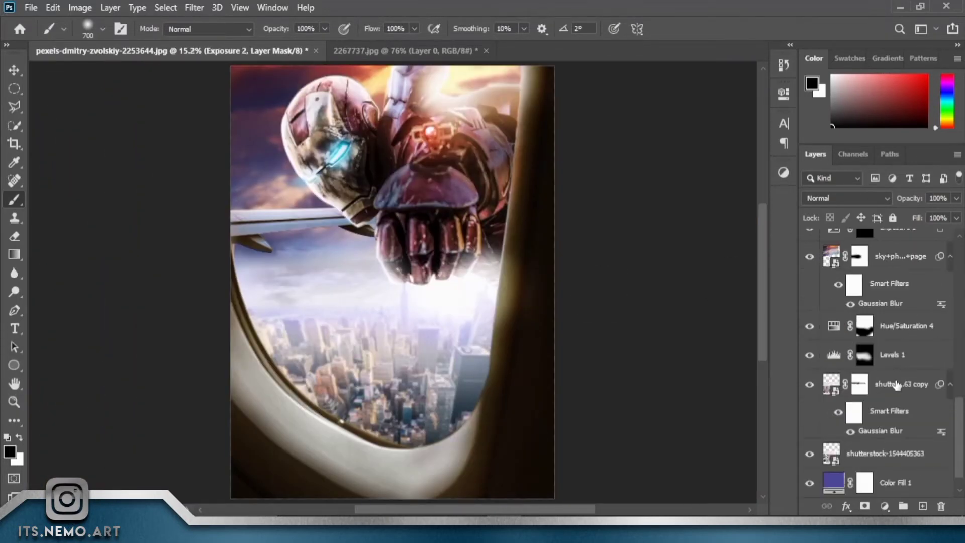
scroll(885, 442, up, 6)
click(913, 407)
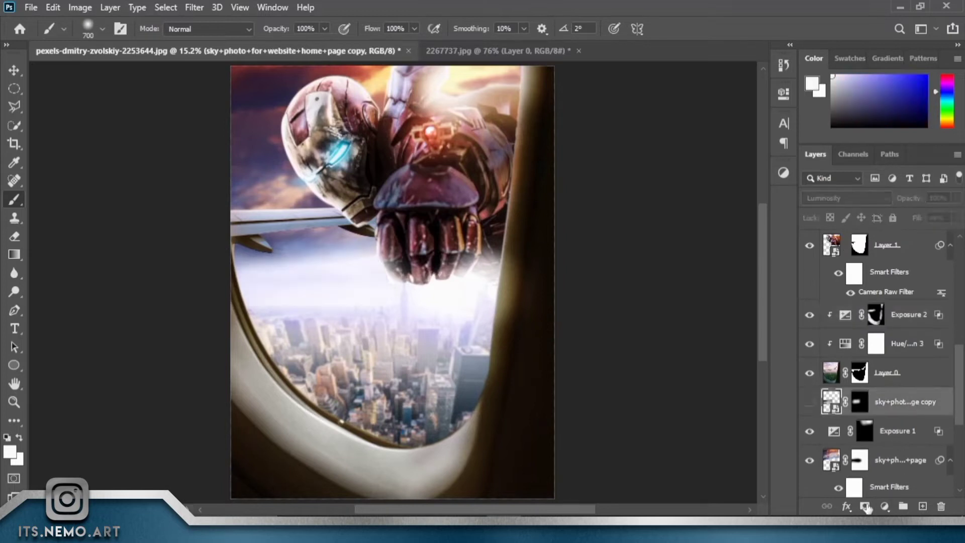
Try a #0000ff Color Fill above the sky copy, delete it, then place the flying Iron Man image.
click(885, 506)
click(883, 263)
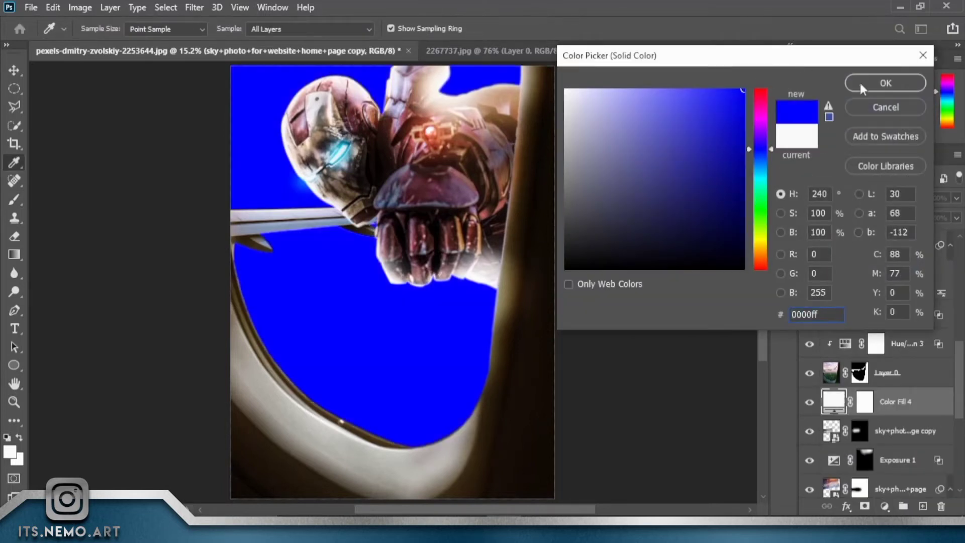
click(881, 85)
click(851, 199)
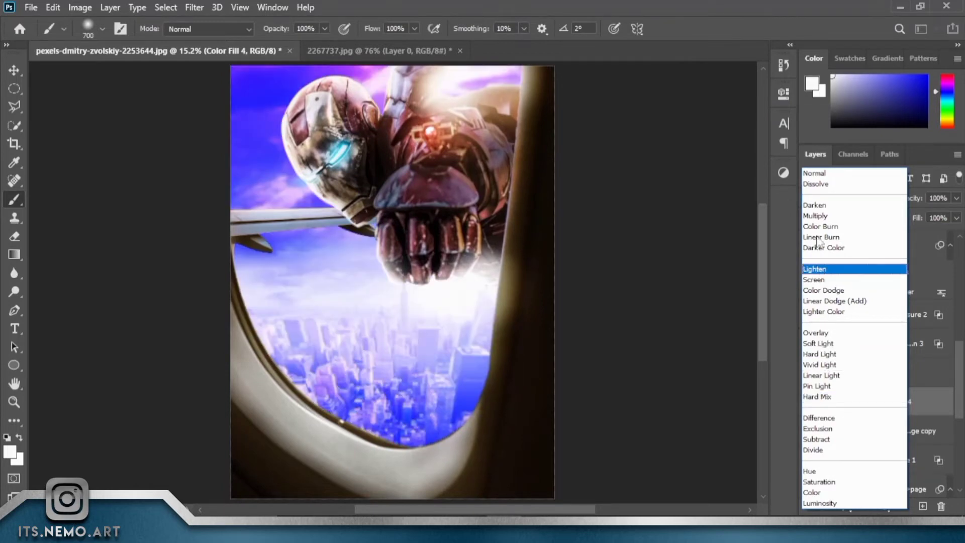
key(Escape)
key(Delete)
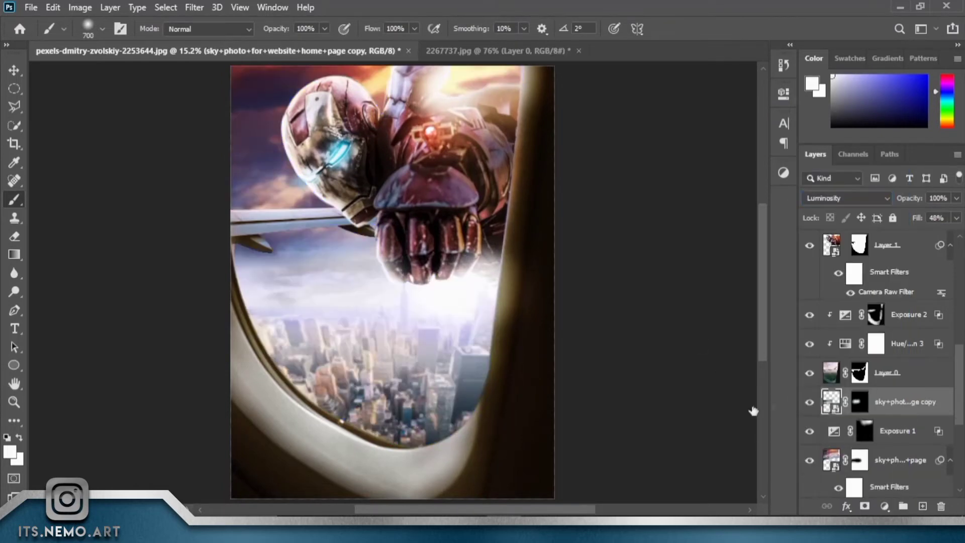
key(alt+Tab)
mouse_move(261, 162)
mouse_down()
mouse_move(402, 297)
mouse_move(340, 332)
mouse_up()
Rotate and commit the placed flying Iron Man, then hide every other layer.
drag(397, 382, 403, 347)
key(Return)
key(b)
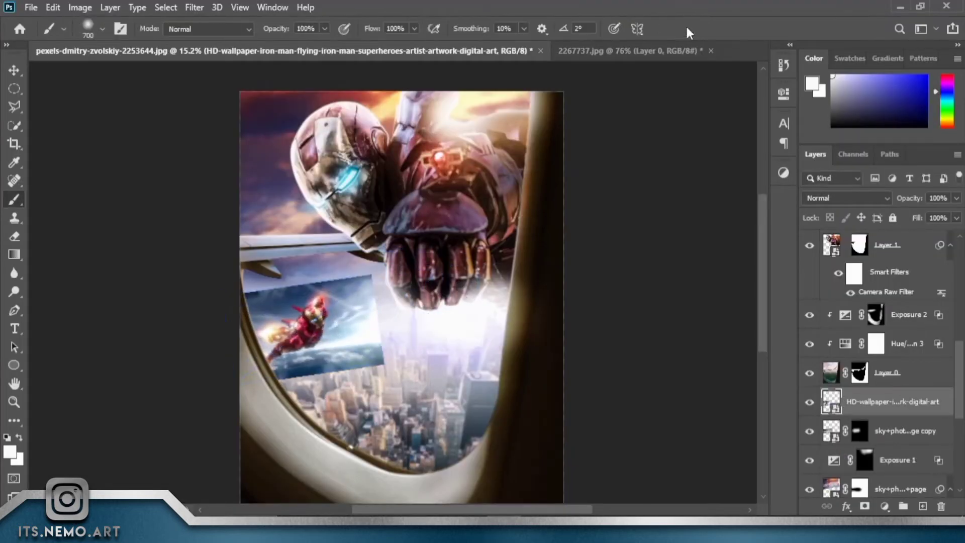
scroll(352, 312, up, 1)
scroll(388, 297, up, 3)
drag(471, 273, 479, 279)
alt+click(809, 402)
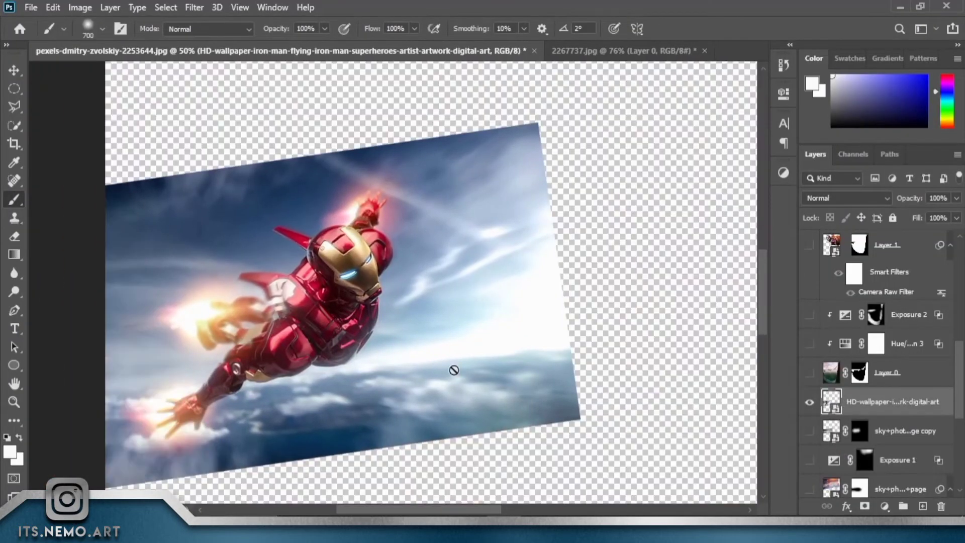
key(w)
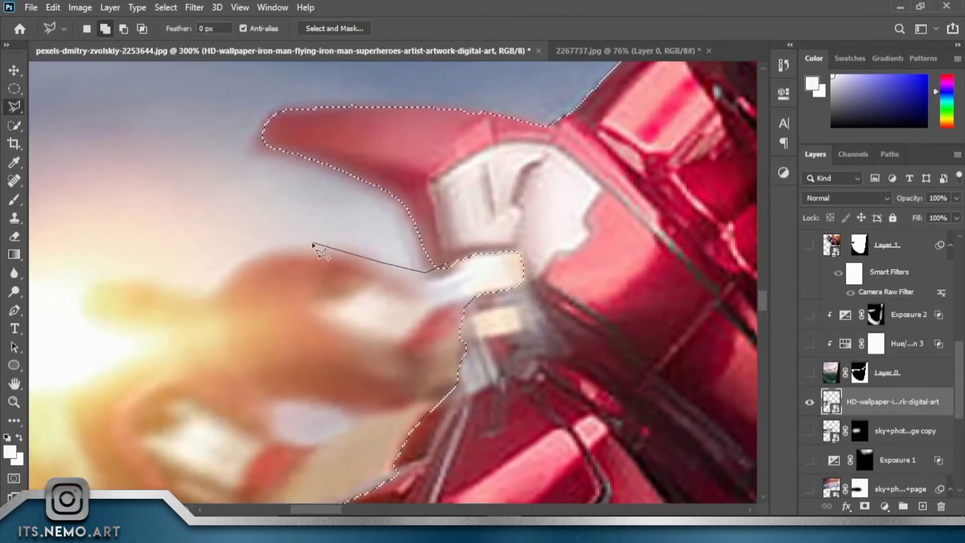
Polygonal-lasso the outline around the thruster glow into a selection.
click(308, 245)
click(255, 254)
click(203, 290)
click(140, 279)
click(103, 282)
click(270, 312)
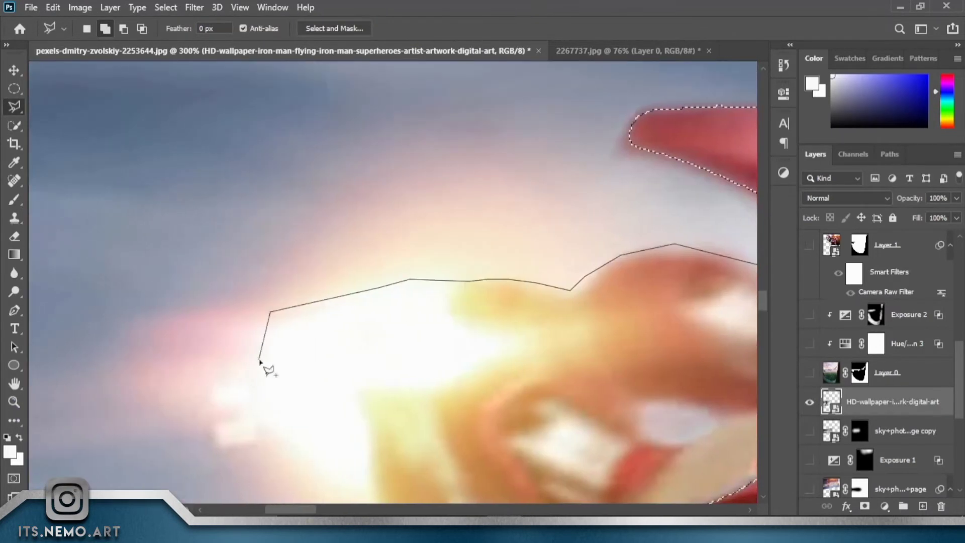
click(174, 227)
click(216, 300)
click(317, 352)
click(383, 393)
click(458, 443)
click(499, 400)
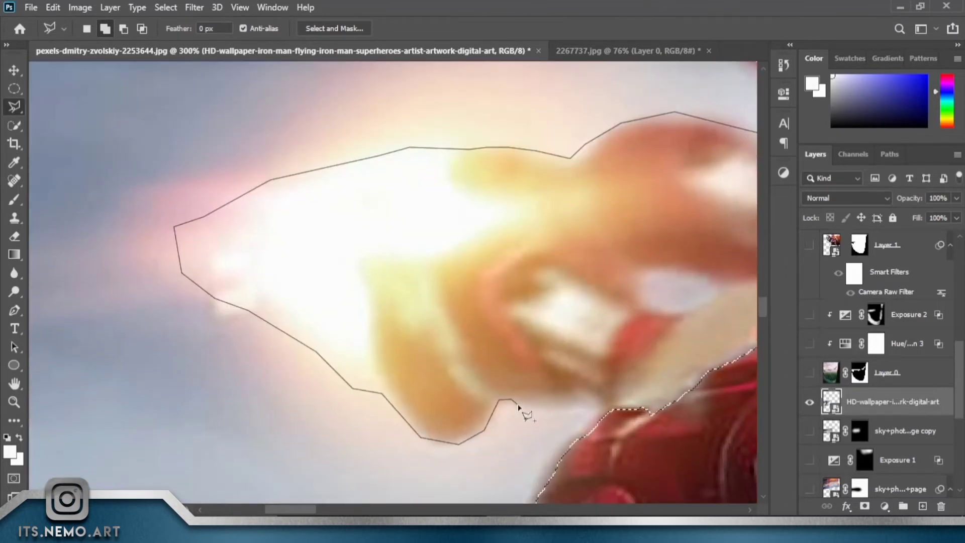
click(602, 413)
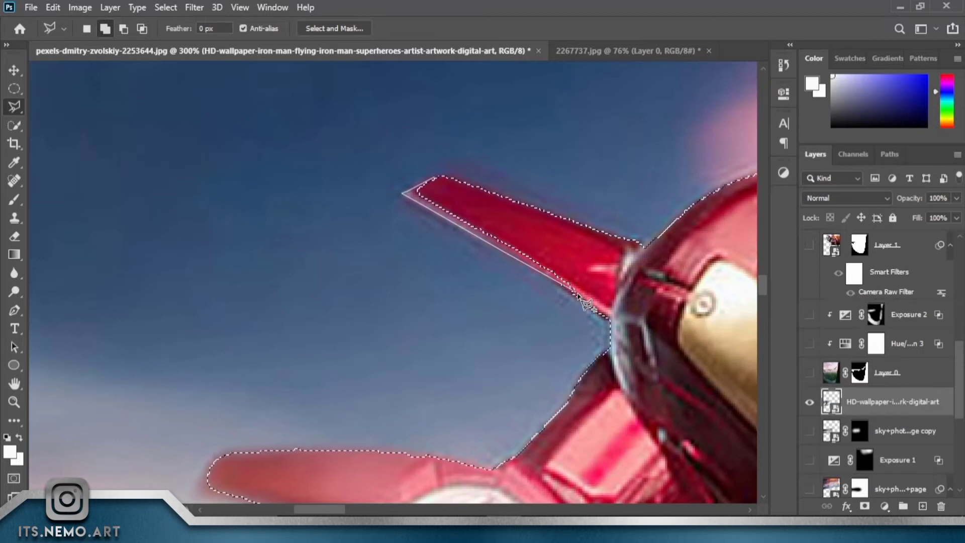
Add the tip of the red fin to the selection.
drag(524, 289, 661, 179)
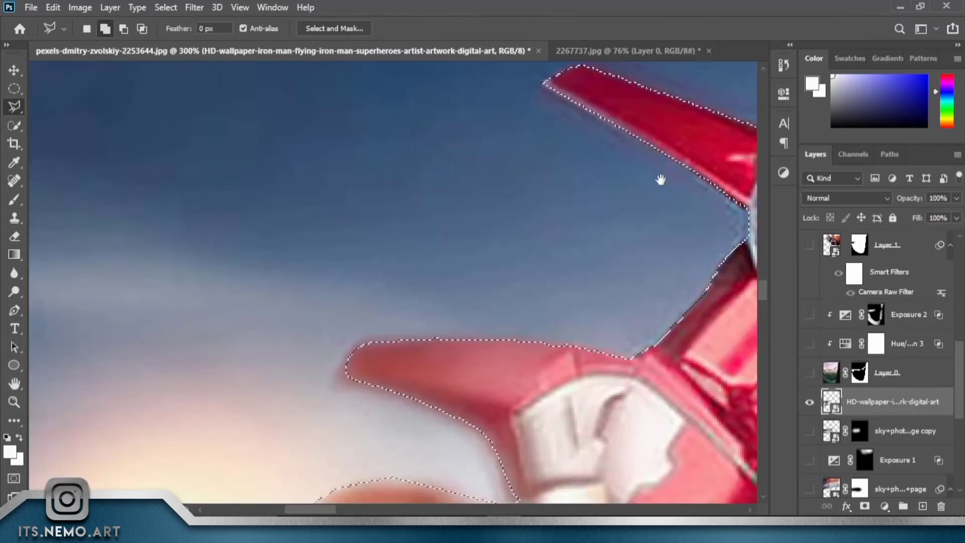
click(375, 342)
click(347, 372)
mouse_move(729, 191)
mouse_down()
mouse_move(588, 328)
mouse_move(563, 368)
mouse_up()
Add the raised hand's two fingers to the selection.
click(567, 400)
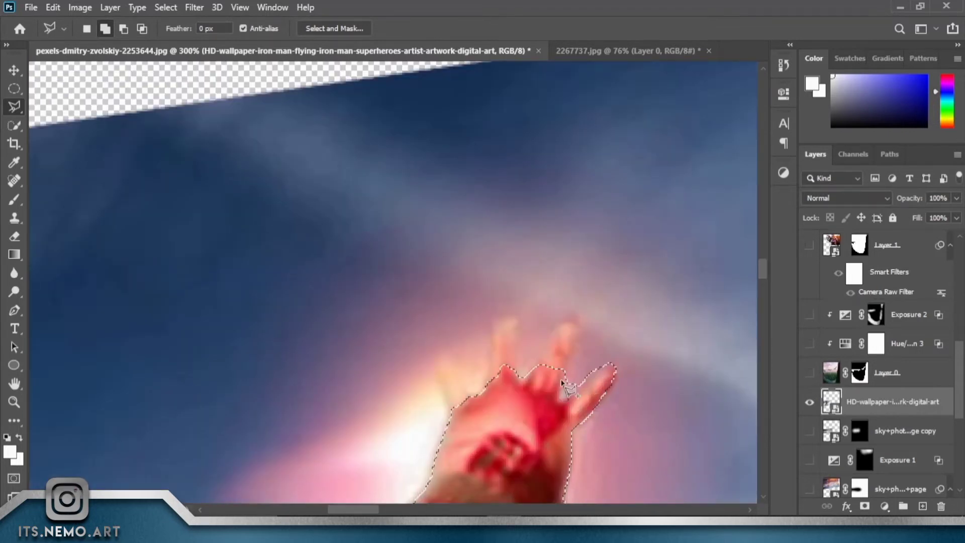
click(578, 336)
click(577, 316)
click(540, 362)
click(520, 377)
click(505, 318)
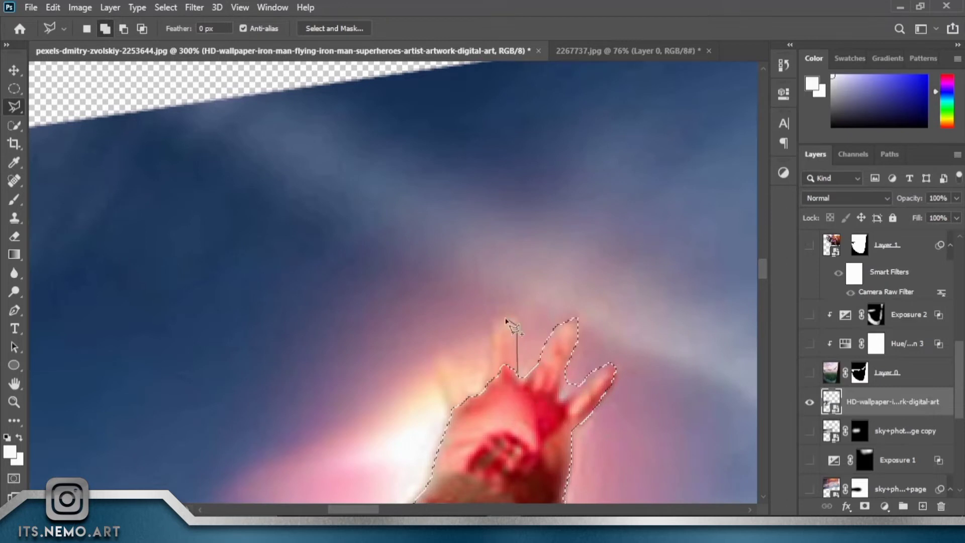
click(495, 377)
double_click(465, 373)
Extend the outline along the hand and arm toward the helmet and armour.
click(545, 368)
click(511, 360)
click(468, 367)
drag(467, 382, 516, 257)
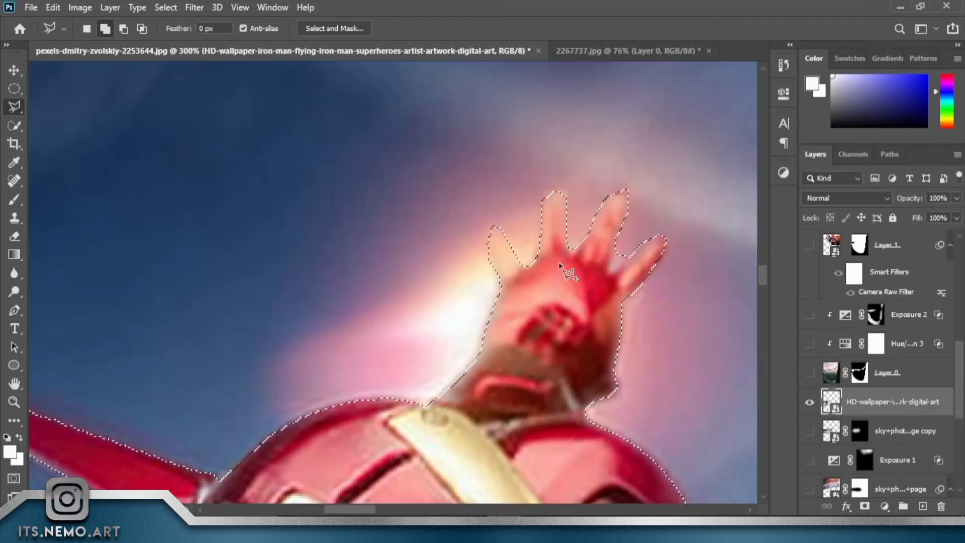
click(462, 278)
click(357, 322)
drag(613, 311, 553, 155)
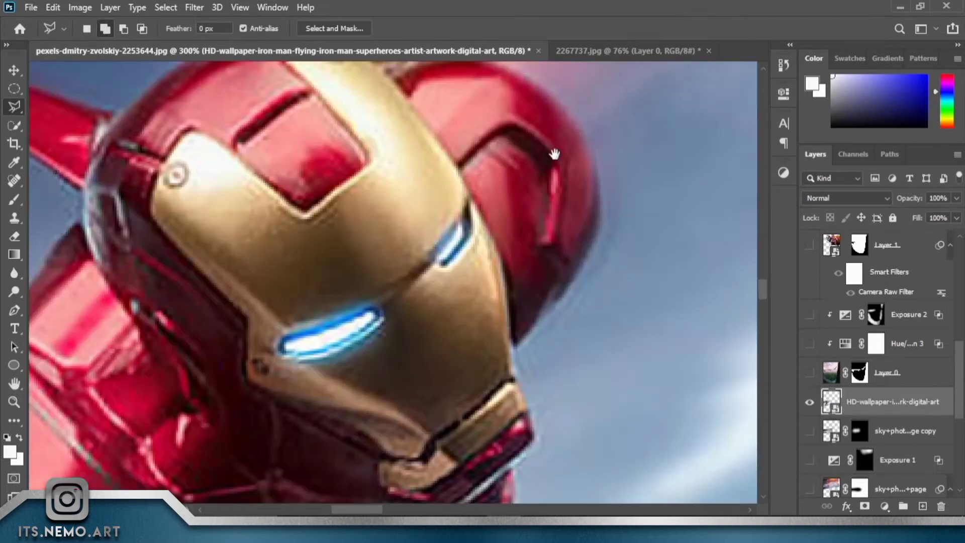
mouse_move(555, 327)
mouse_down()
mouse_move(510, 360)
mouse_move(521, 367)
mouse_up()
Add the other hand's fingers and arm outline to the selection.
click(248, 384)
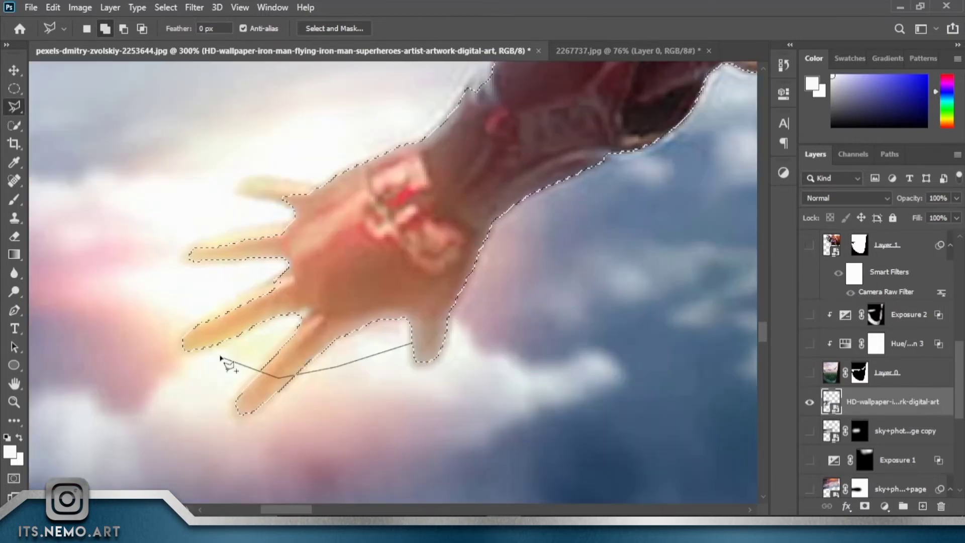
click(169, 253)
click(251, 214)
click(367, 145)
click(448, 110)
double_click(529, 112)
scroll(582, 319, down, 2)
scroll(635, 328, down, 3)
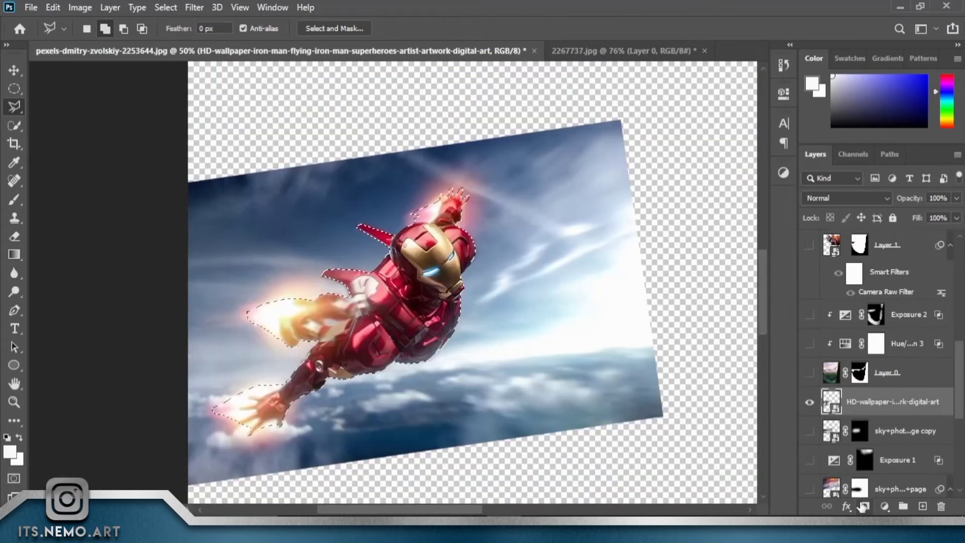
Mask the figure to the selection and fade its left tip with a black 10% flow brush.
click(862, 506)
alt+click(860, 402)
key(d)
key(b)
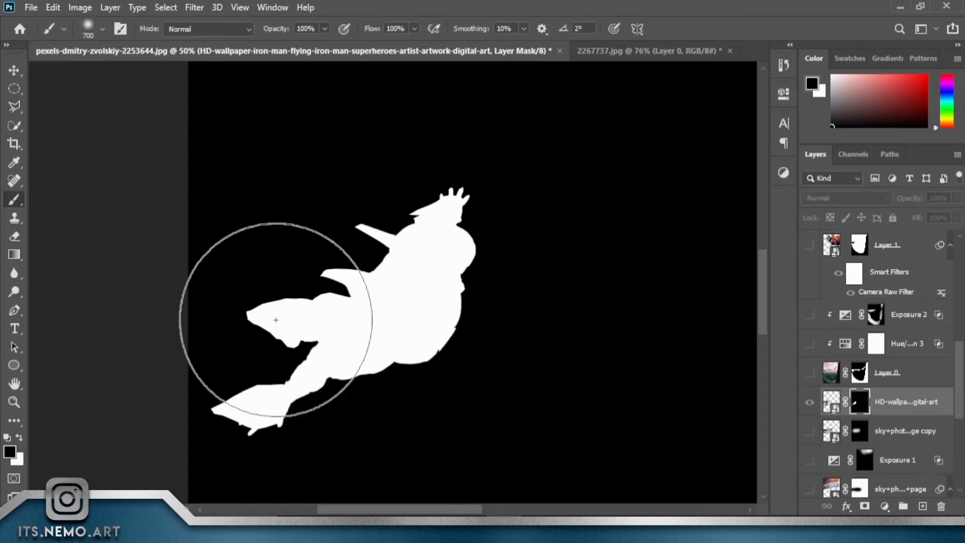
text(10)
key(Return)
mouse_move(238, 327)
mouse_down()
mouse_move(373, 272)
mouse_move(384, 254)
mouse_up()
Soften the thruster glow's tip, lower edge and pink left tip in the mask.
scroll(397, 251, up, 3)
key(bracketleft)
key(bracketleft)
key(bracketleft)
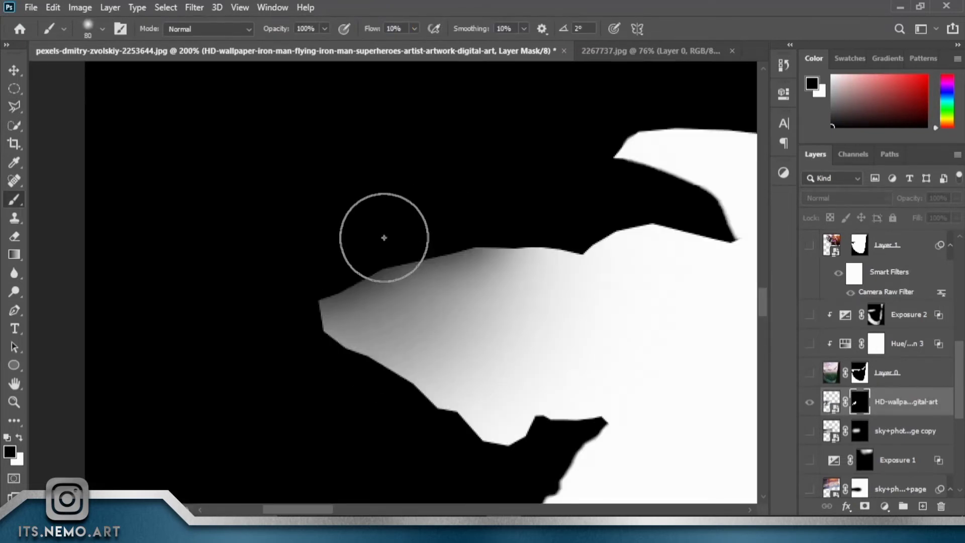
scroll(384, 238, down, 3)
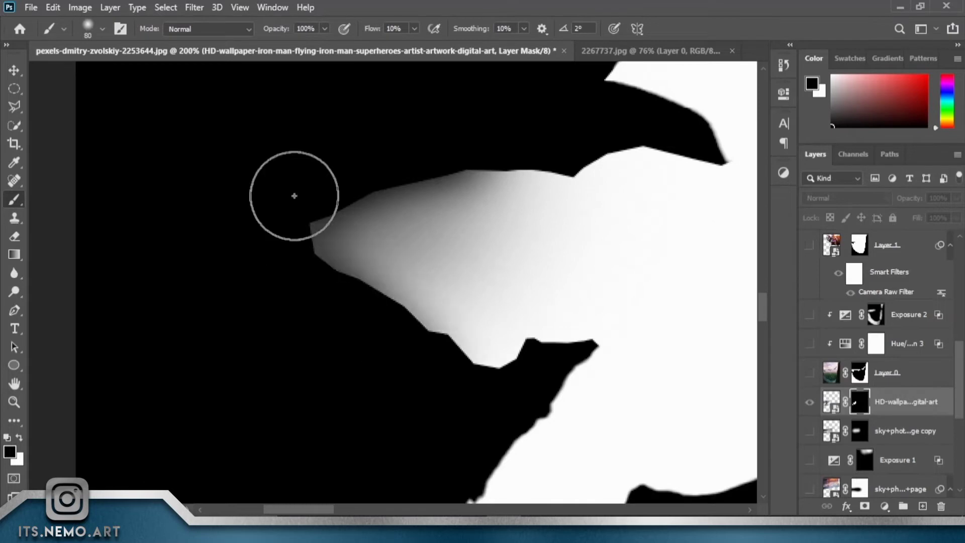
mouse_move(295, 195)
mouse_down()
mouse_move(311, 300)
mouse_move(409, 348)
mouse_up()
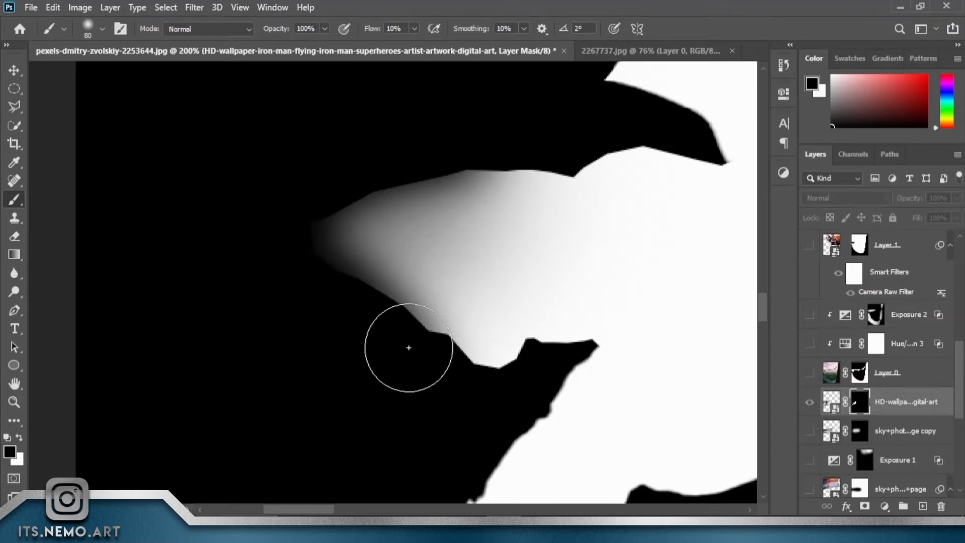
key(bracketright)
key(bracketright)
key(bracketright)
scroll(377, 209, down, 3)
scroll(417, 262, left, 2)
key(bracketleft)
key(bracketleft)
key(bracketleft)
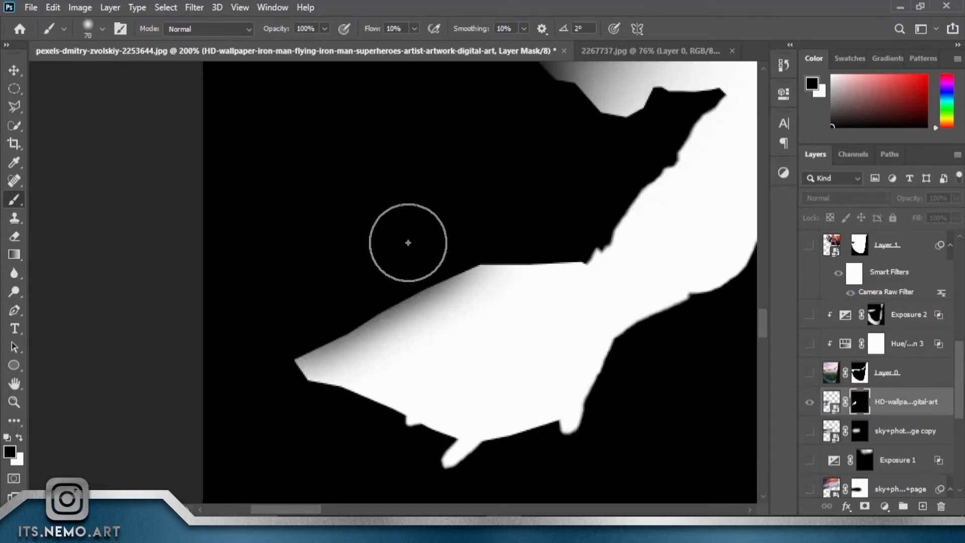
click(824, 401)
drag(352, 320, 339, 407)
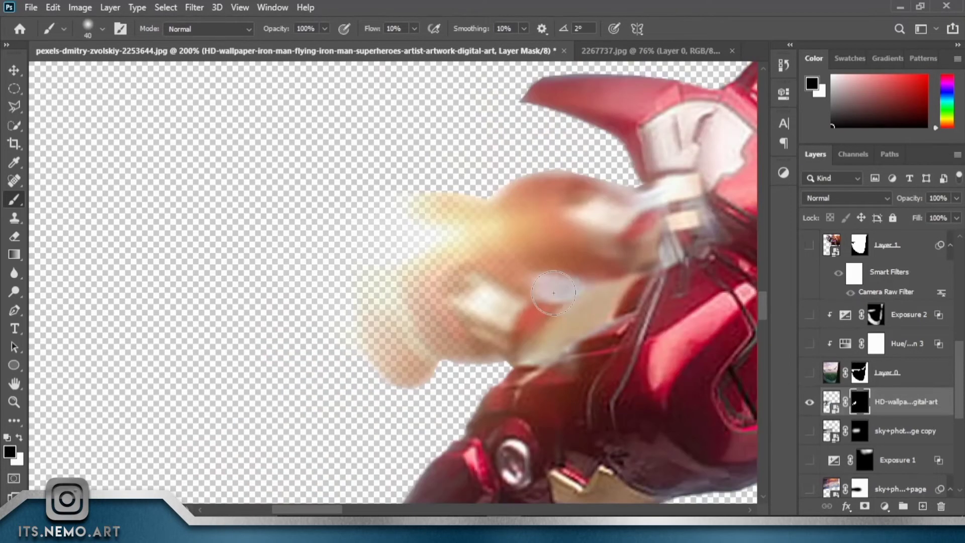
Paint back more orange thruster glow, then move the figure up and left.
key(x)
mouse_move(403, 308)
mouse_down()
mouse_move(417, 366)
mouse_move(409, 209)
mouse_up()
drag(349, 273, 339, 276)
key(x)
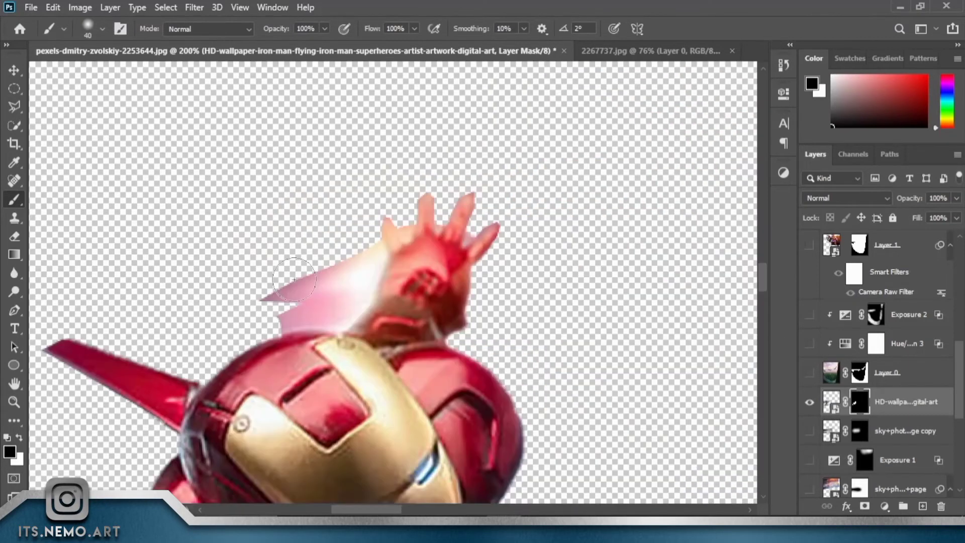
key(bracketright)
key(bracketright)
key(bracketright)
drag(427, 237, 337, 229)
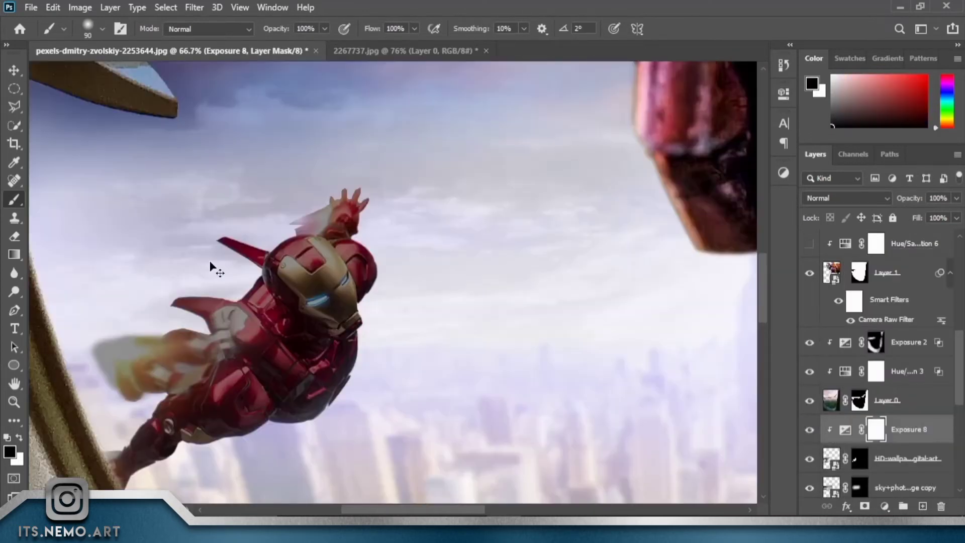
Brighten the streak beside the raised hand, then set the orange fill to Screen.
drag(210, 267, 295, 249)
drag(402, 199, 373, 201)
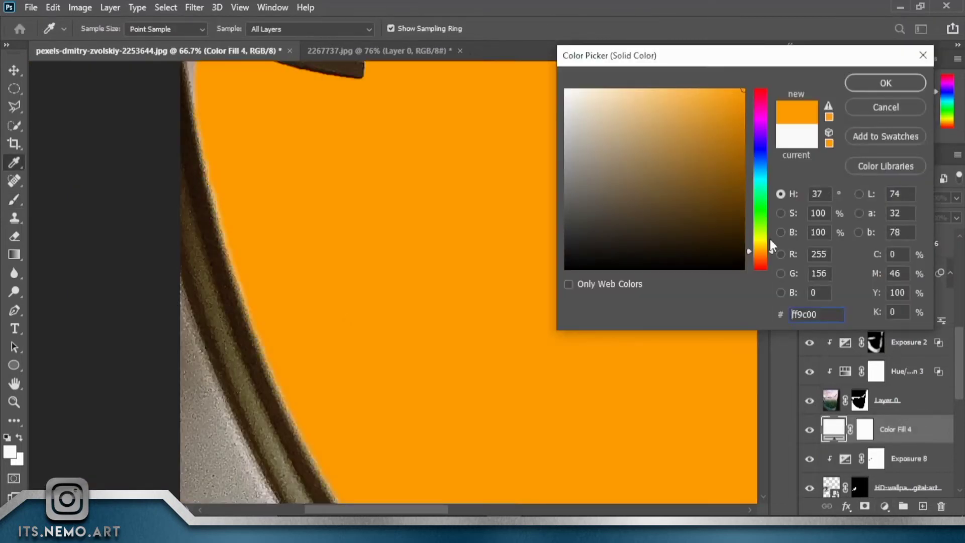
click(901, 82)
click(848, 198)
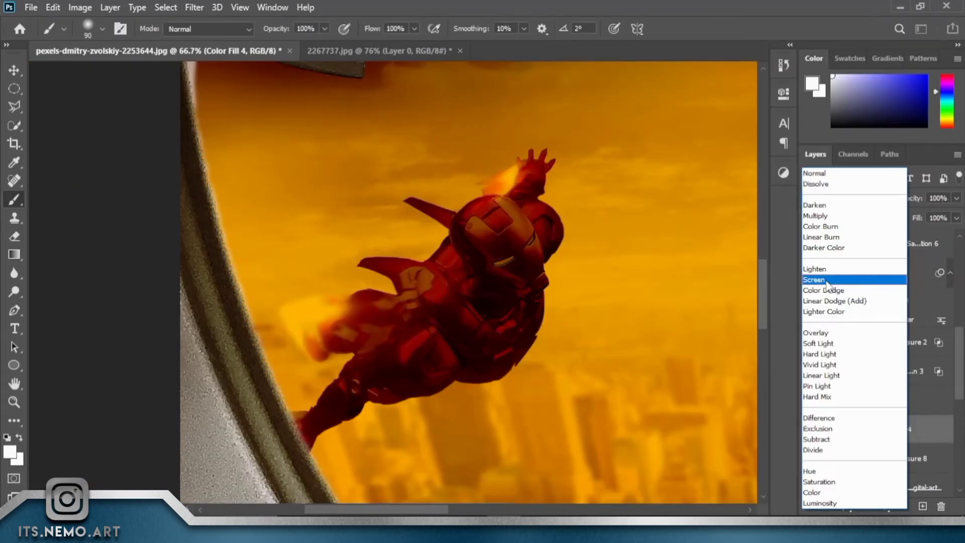
click(827, 280)
Paint orange glow onto the raised hand and remove it from the helmet.
key(x)
key(bracketright)
key(bracketright)
key(bracketright)
click(504, 177)
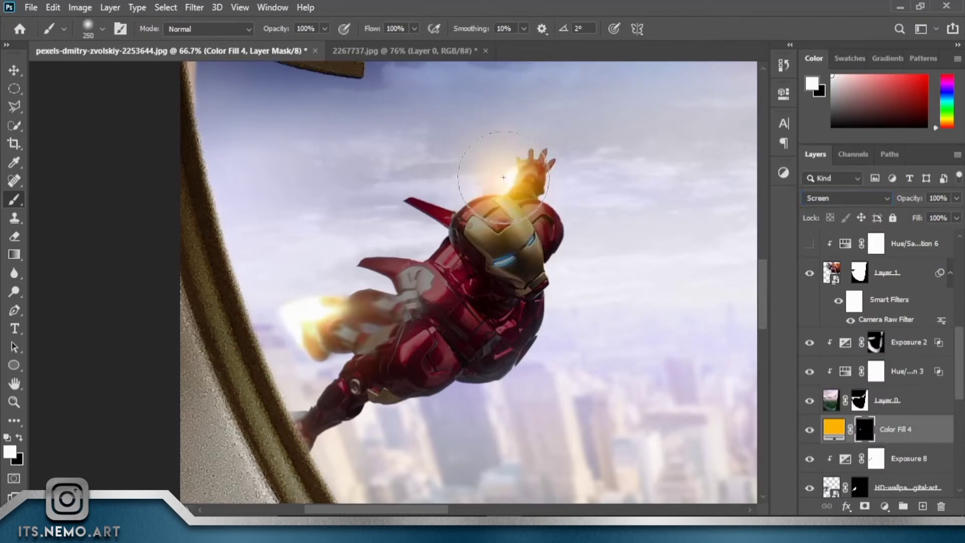
key(ctrl+0)
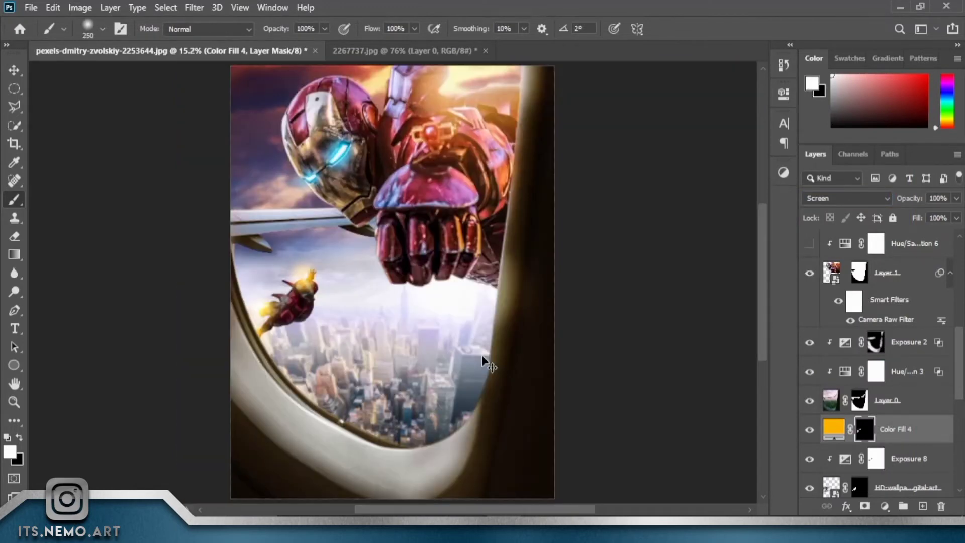
key(ctrl+plus)
key(ctrl+plus)
key(ctrl+plus)
key(x)
key(bracketleft)
key(bracketleft)
key(bracketleft)
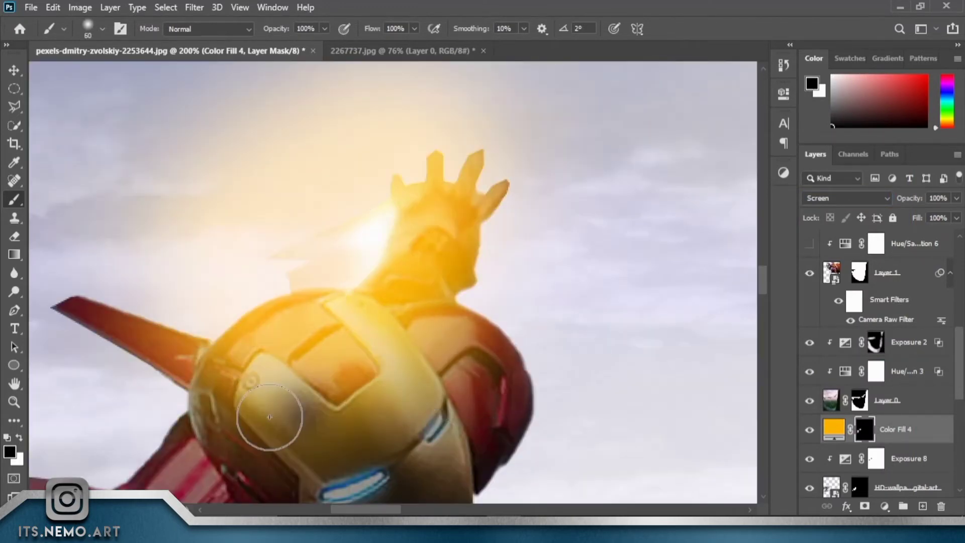
mouse_move(270, 417)
mouse_down()
mouse_move(284, 309)
mouse_move(414, 319)
mouse_move(280, 256)
mouse_up()
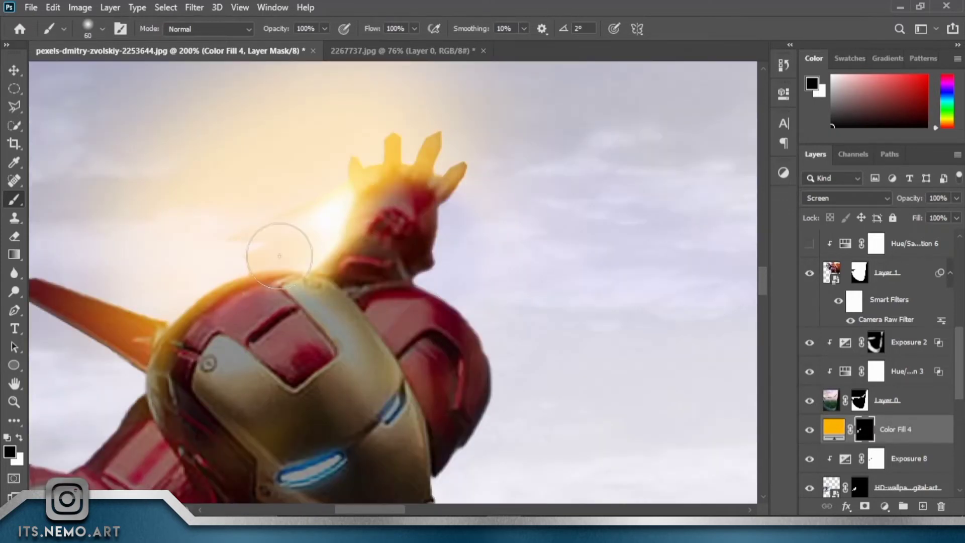
Trim the orange glow near the thruster and reselect the Exposure 8 layer.
key(x)
key(ctrl+minus)
key(ctrl+minus)
key(ctrl+minus)
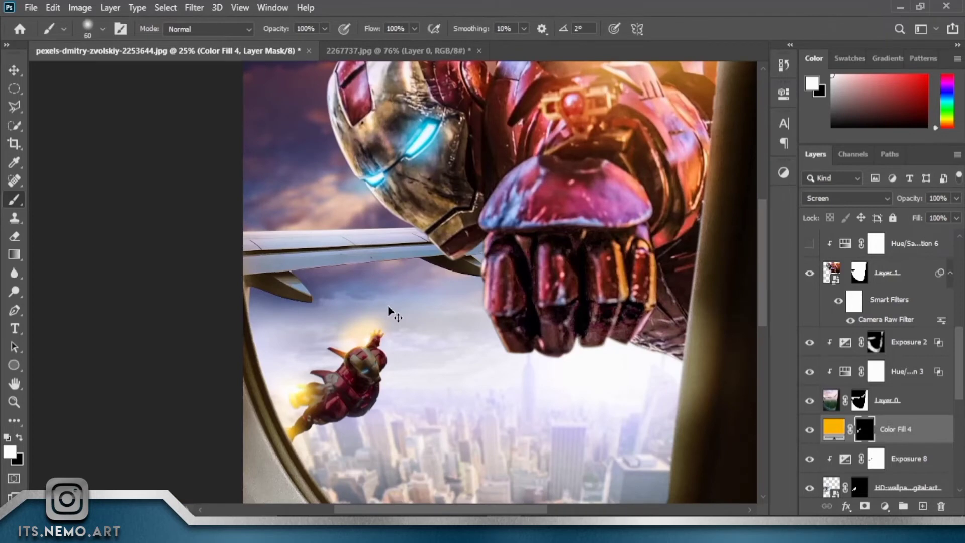
alt+scroll(392, 312, up, 3)
key(x)
alt+scroll(527, 285, down, 3)
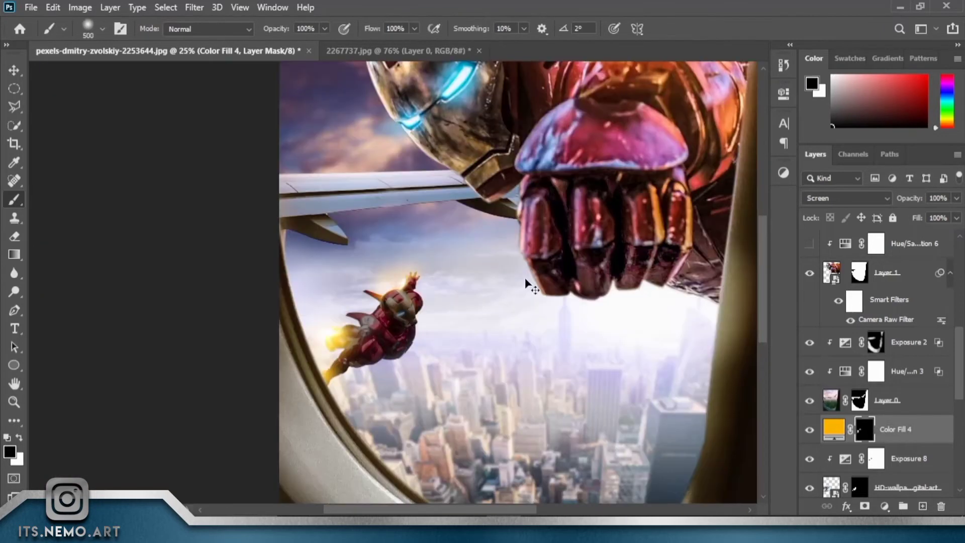
alt+scroll(362, 322, up, 5)
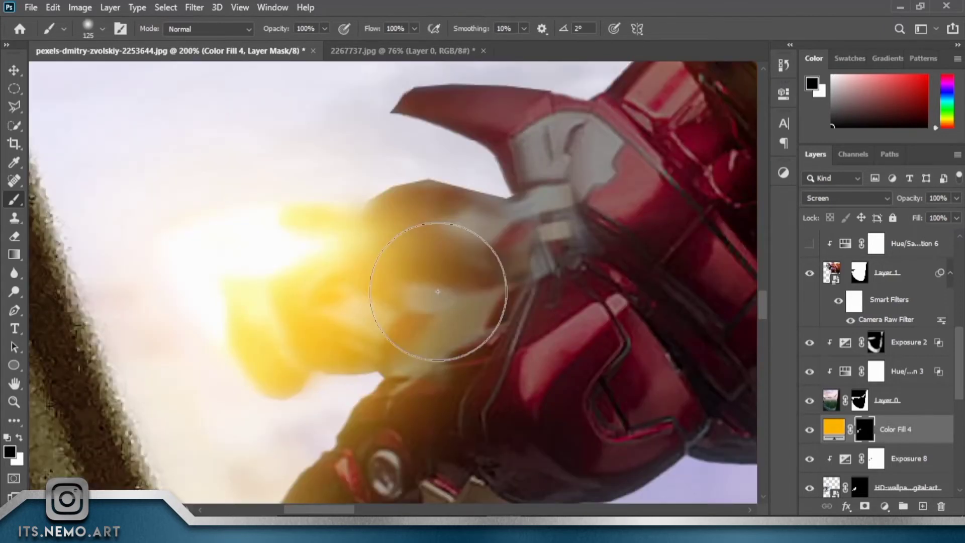
drag(426, 383, 494, 310)
key(bracketleft)
key(bracketleft)
key(bracketleft)
key(ctrl+0)
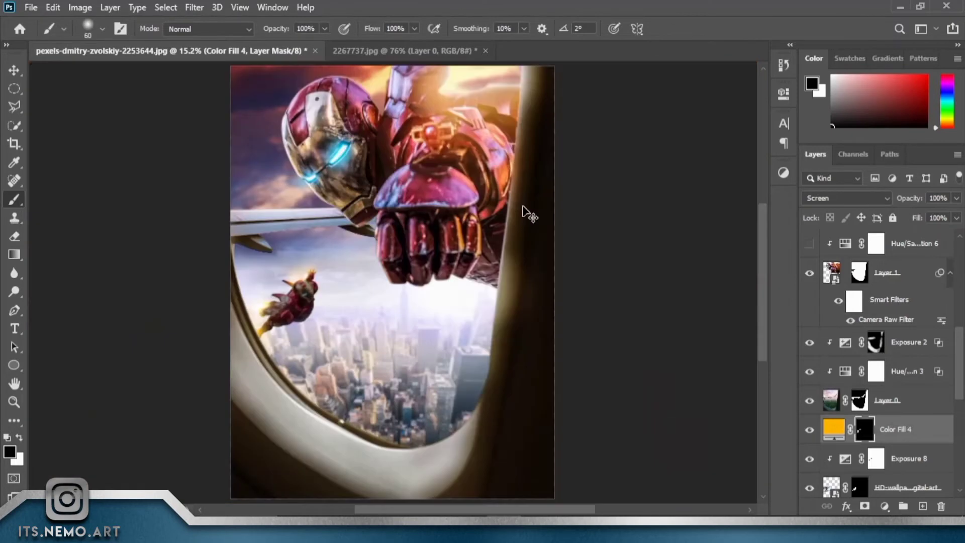
click(825, 459)
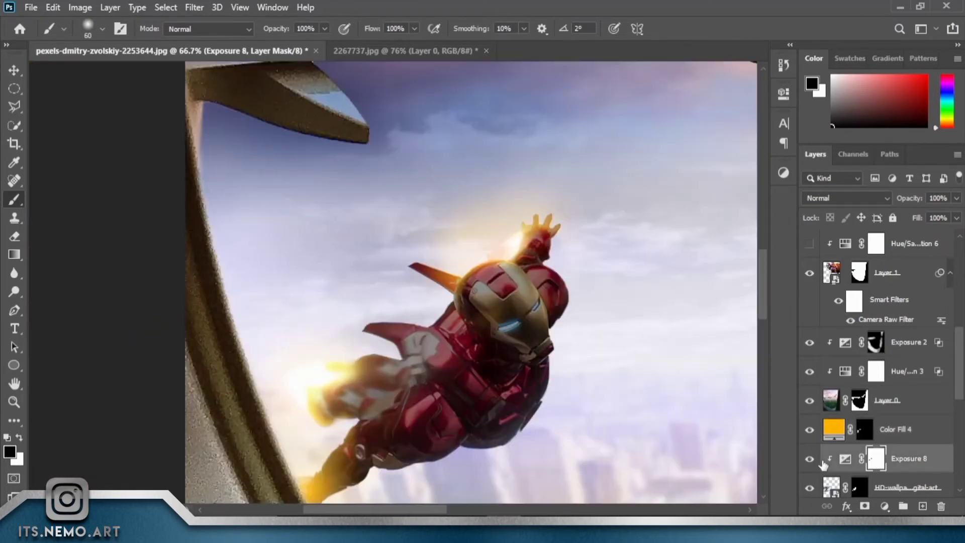
Paint cyan glow over the small Iron Man's eye slits, then reselect Exposure 8 and fit the view.
mouse_move(335, 376)
mouse_down()
mouse_move(240, 366)
mouse_move(342, 302)
mouse_up()
drag(475, 376, 447, 378)
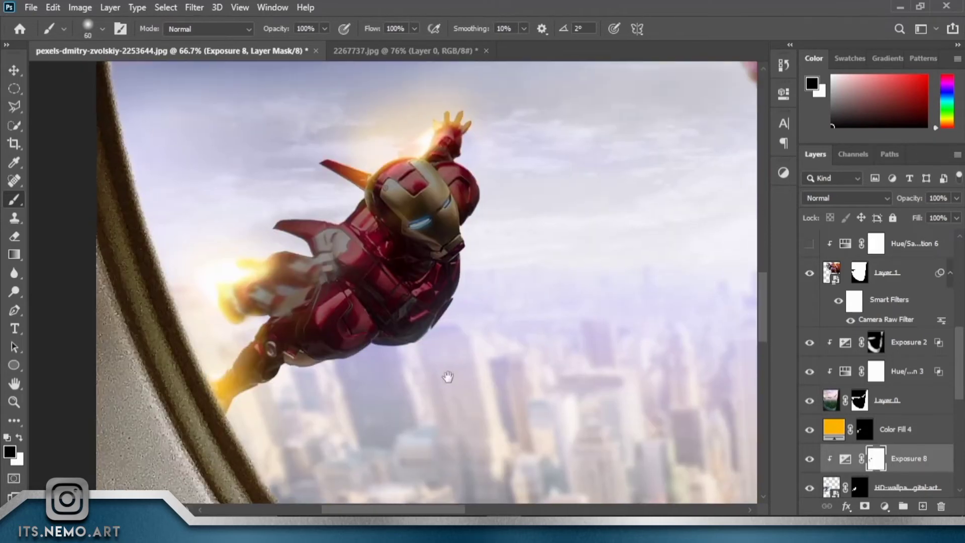
scroll(434, 201, up, 5)
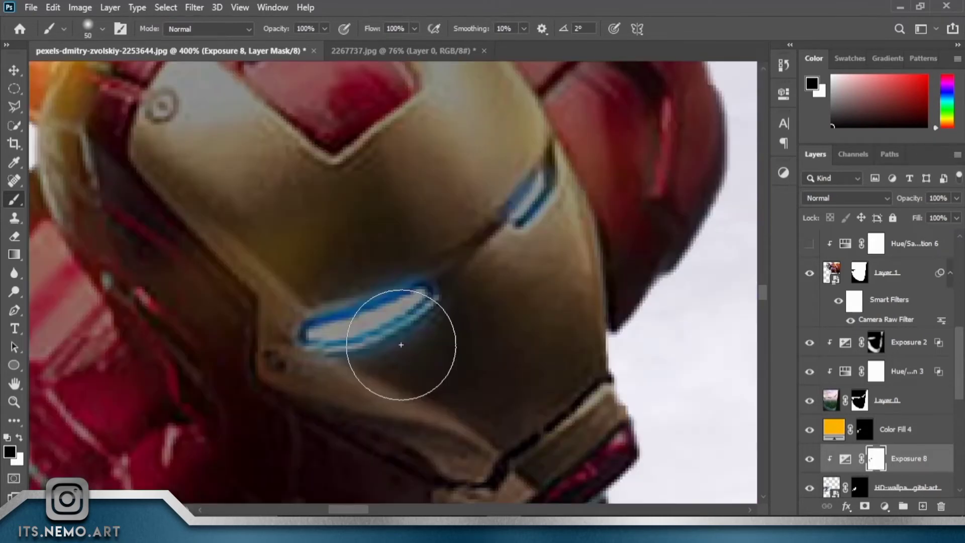
mouse_move(401, 345)
mouse_down()
mouse_move(355, 362)
mouse_move(362, 306)
mouse_up()
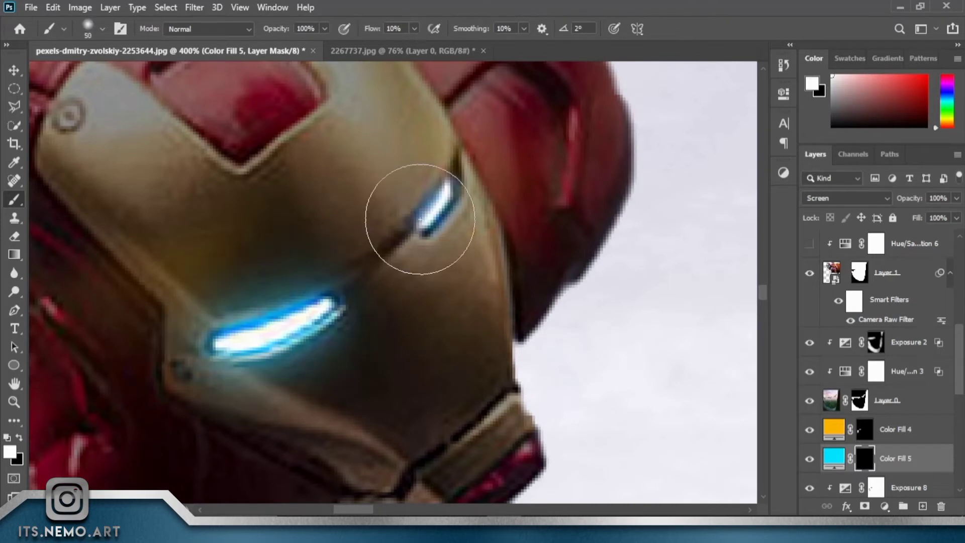
key(alt+bracketleft)
key(x)
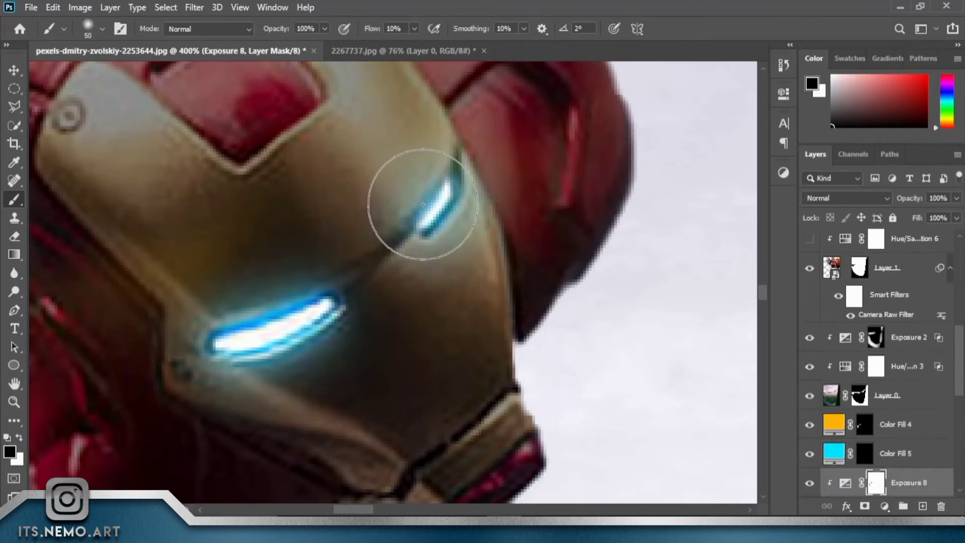
key(ctrl+0)
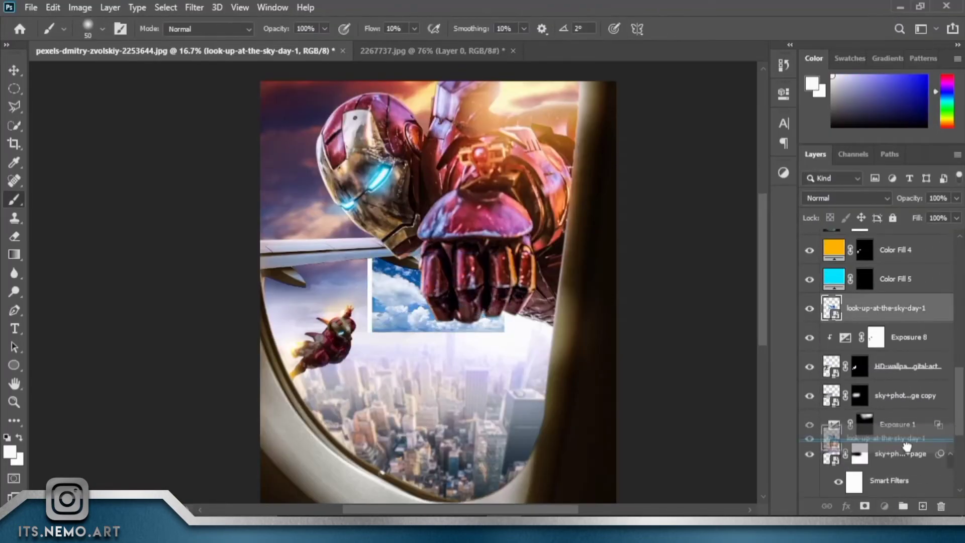
Move the sky photo below Exposure 1 and hide Exposure 1 and the sunset sky.
drag(885, 308, 885, 425)
drag(568, 276, 483, 315)
scroll(885, 403, down, 4)
click(810, 338)
click(810, 280)
scroll(885, 352, up, 1)
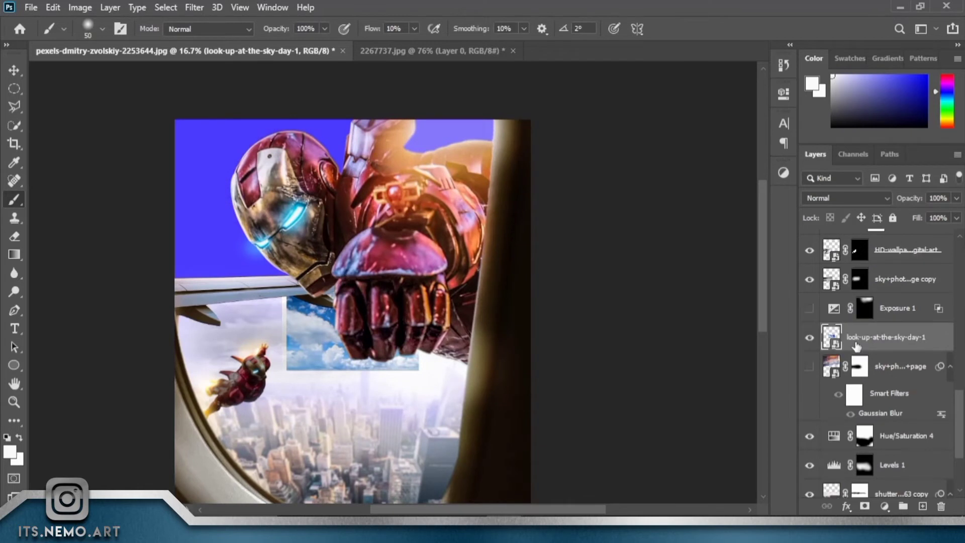
Scale the sky photo up to fill the top and mask it off Iron Man's fist.
key(ctrl+t)
drag(419, 334, 544, 331)
drag(352, 329, 352, 204)
key(Return)
key(b)
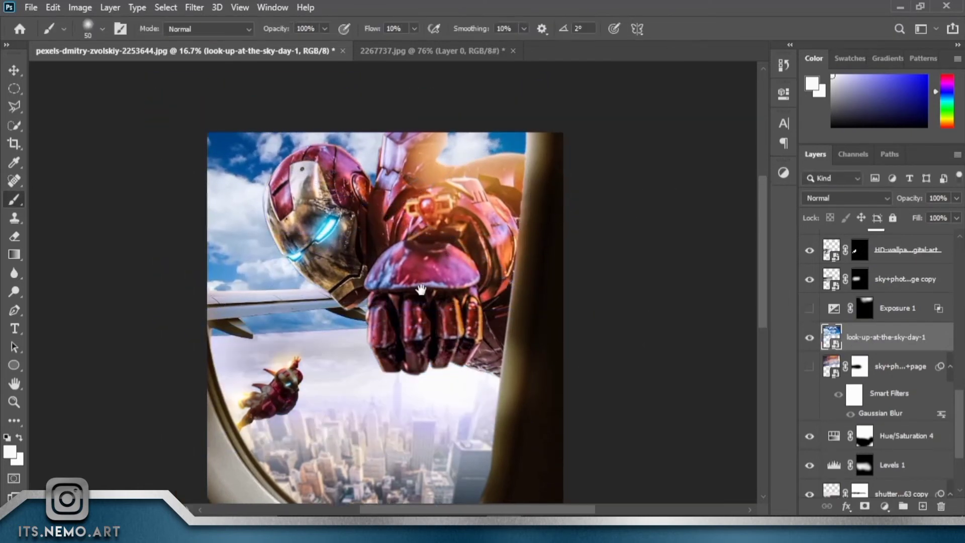
click(865, 506)
key(d)
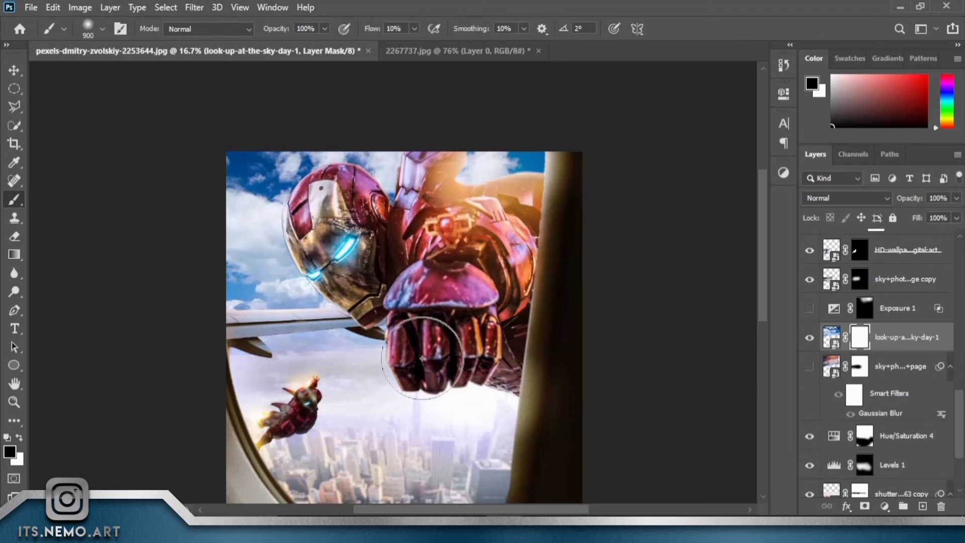
drag(422, 358, 427, 362)
Add a clipped, darker Exposure layer with an inverted mask painted in the upper-left corner.
click(885, 506)
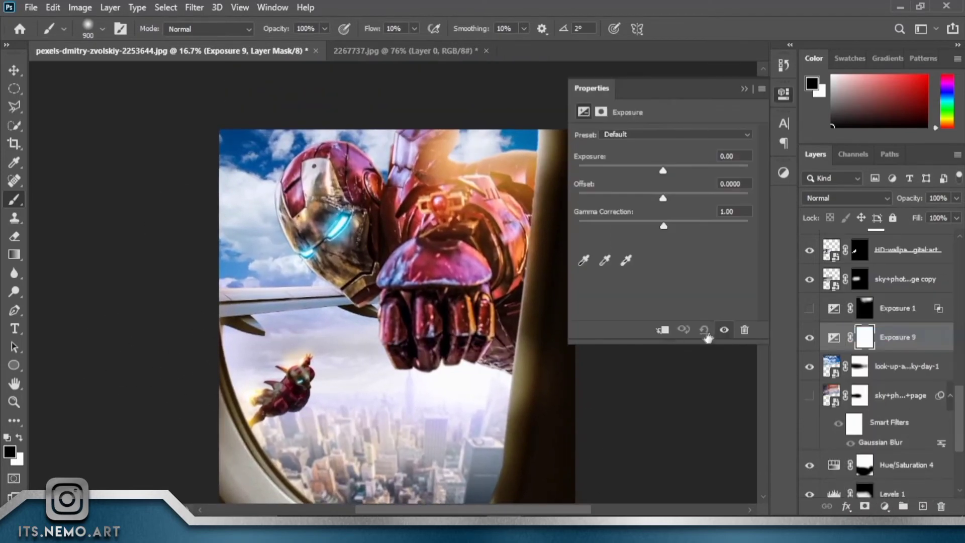
key(ctrl+alt+g)
drag(663, 171, 625, 173)
click(744, 88)
key(ctrl+i)
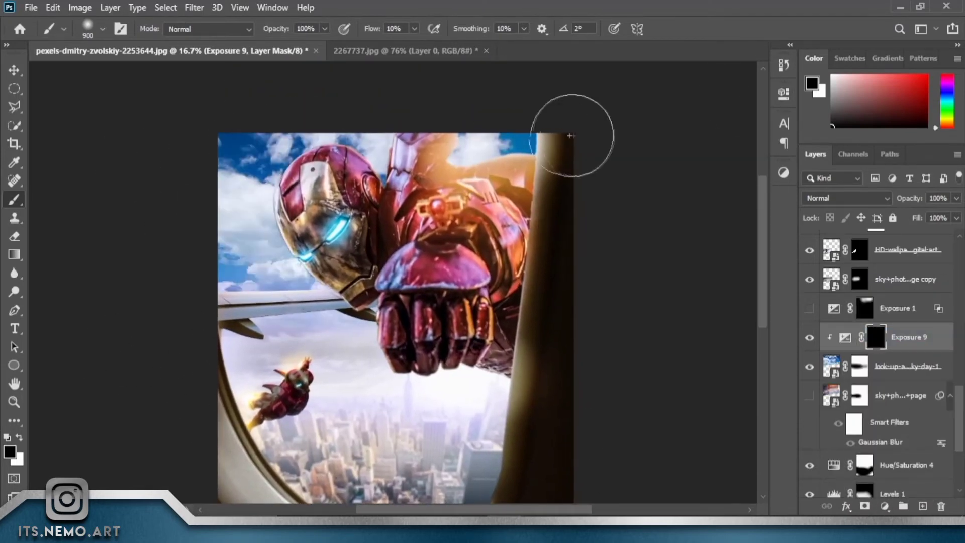
key(x)
mouse_move(236, 146)
mouse_down()
mouse_move(302, 151)
mouse_move(302, 129)
mouse_move(261, 151)
mouse_up()
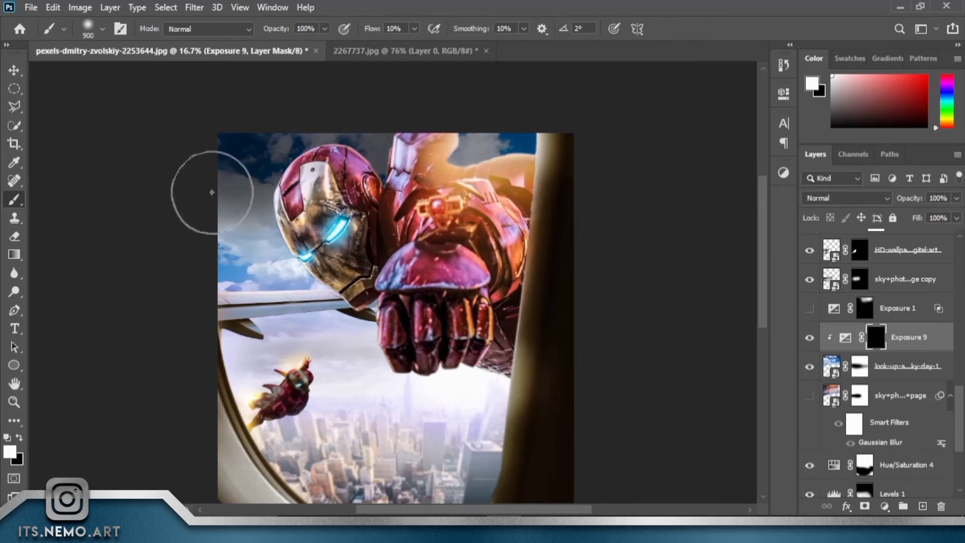
scroll(880, 352, up, 5)
scroll(880, 352, up, 5)
mouse_move(659, 383)
mouse_down()
mouse_move(582, 301)
mouse_move(632, 313)
mouse_move(613, 365)
mouse_up()
Select the sunset sky together with Exposure 1 above the blue sky.
scroll(853, 391, down, 10)
scroll(854, 392, up, 6)
scroll(854, 391, down, 2)
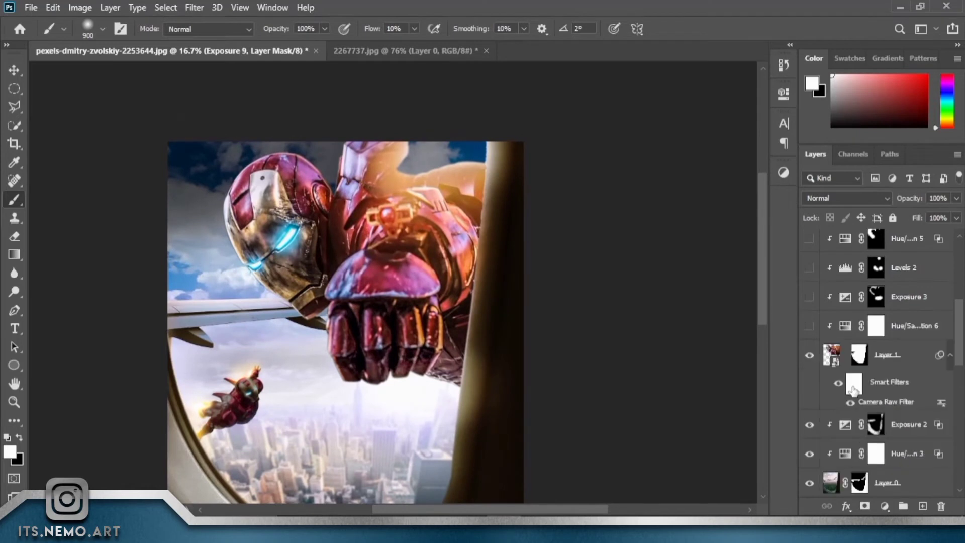
scroll(854, 392, up, 5)
scroll(854, 391, up, 5)
scroll(830, 362, up, 1)
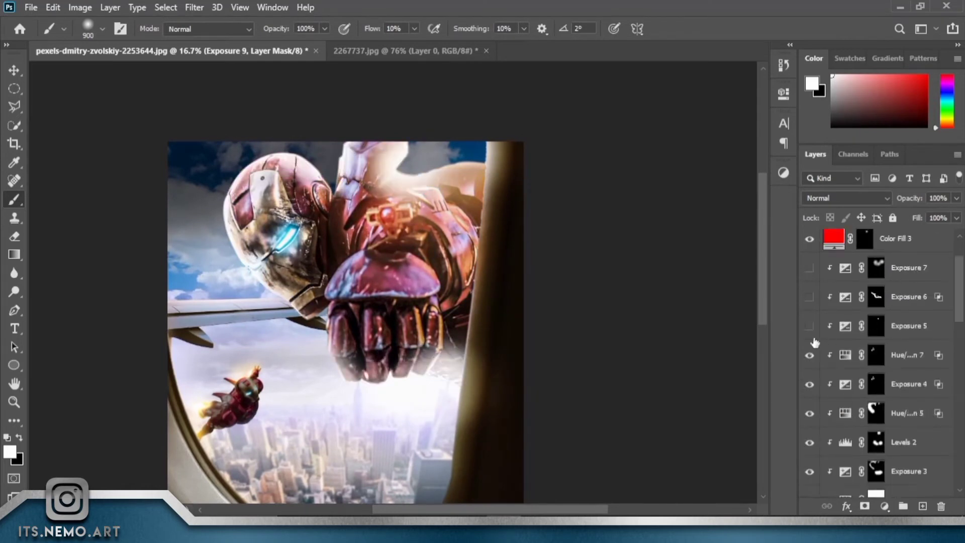
scroll(880, 352, down, 10)
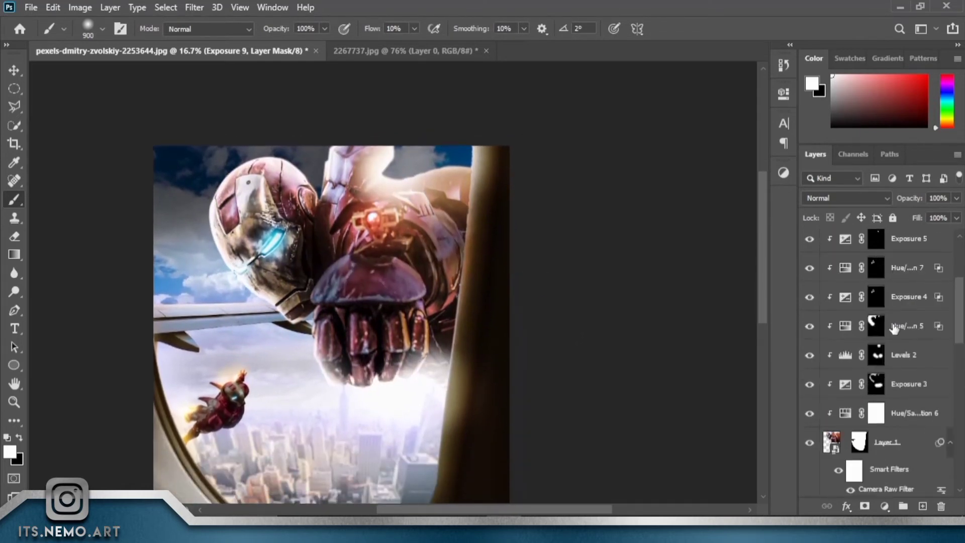
scroll(894, 330, up, 2)
scroll(855, 352, down, 3)
scroll(813, 287, down, 2)
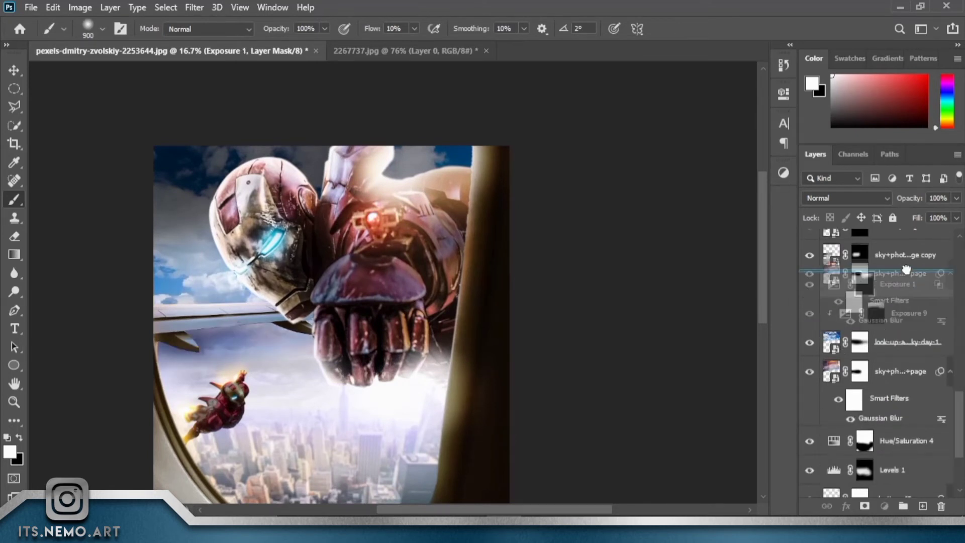
drag(900, 371, 854, 271)
key(ctrl+z)
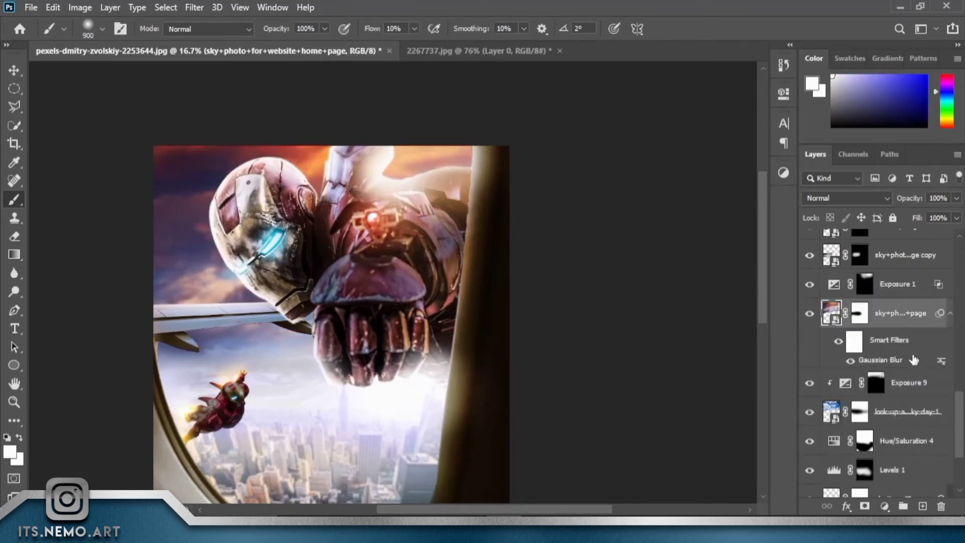
click(895, 284)
Enlarge, stretch and slightly tilt the sunset sky across the upper sky.
key(ctrl+t)
mouse_move(118, 384)
mouse_down()
mouse_move(252, 288)
mouse_move(275, 295)
mouse_up()
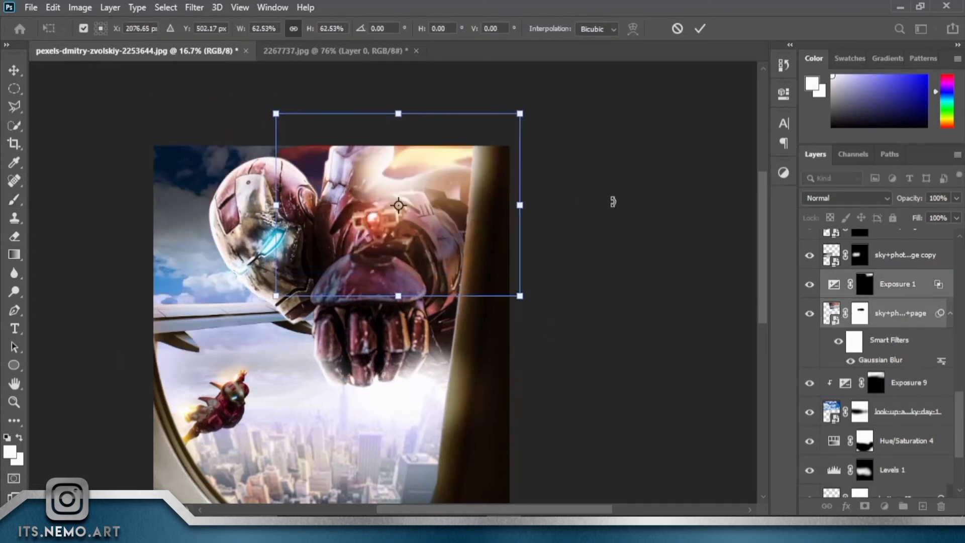
drag(610, 201, 606, 117)
drag(530, 100, 592, 76)
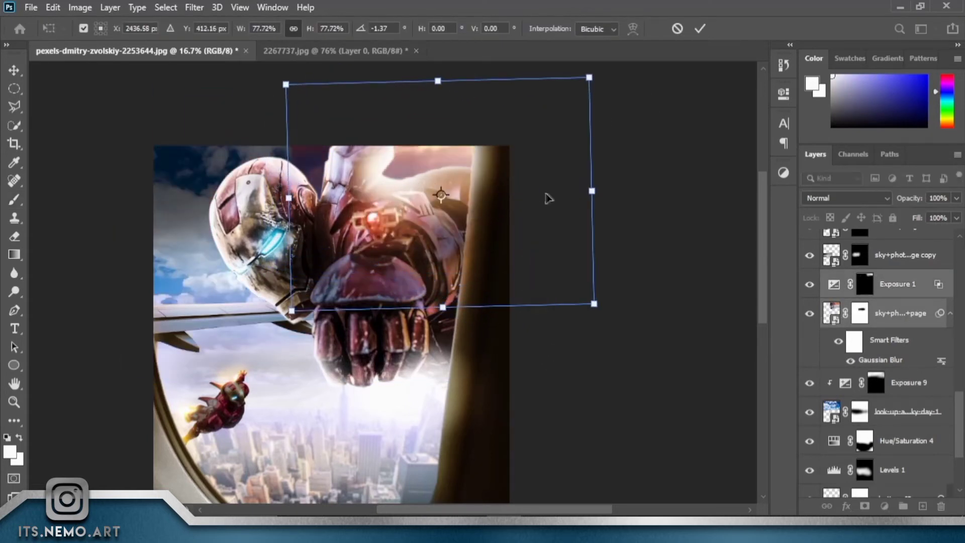
drag(547, 196, 474, 205)
drag(379, 323, 372, 400)
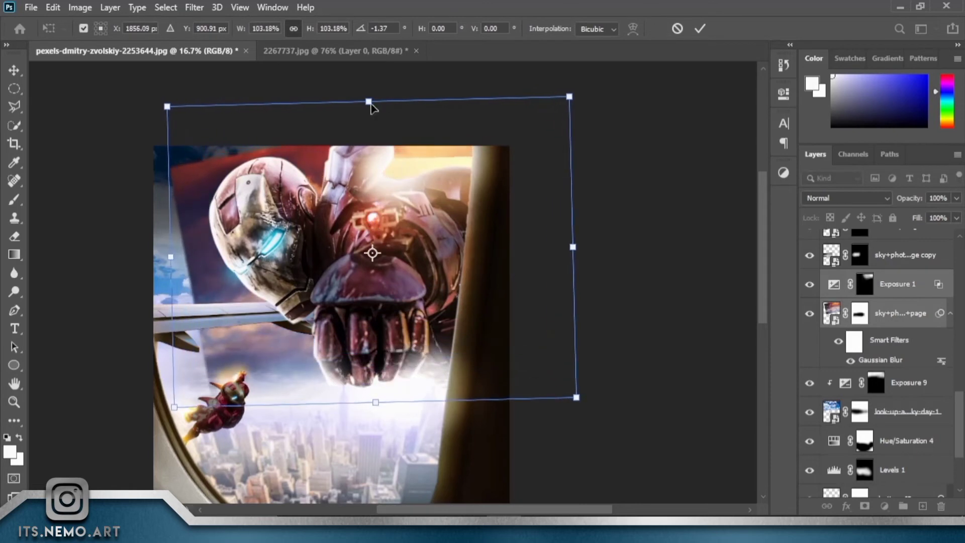
drag(370, 101, 368, 83)
key(Return)
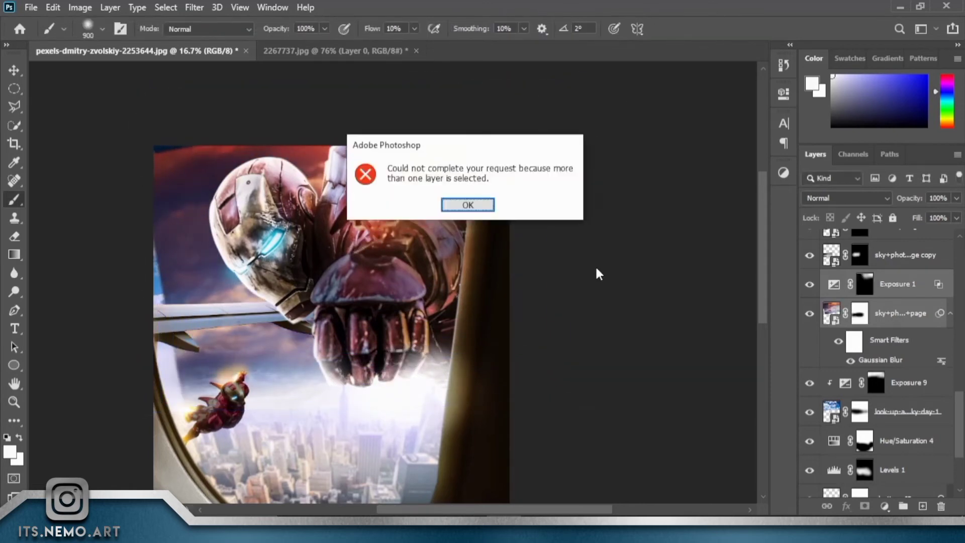
key(Return)
Group the sunset sky with Exposure 1 and reveal its glow in the upper right.
key(ctrl+g)
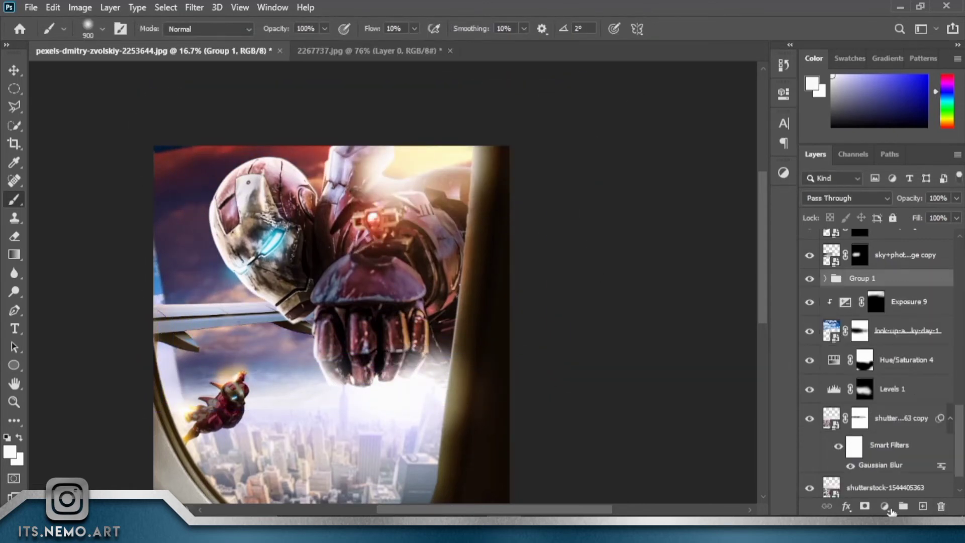
alt+click(865, 507)
scroll(552, 338, up, 3)
mouse_move(552, 338)
mouse_down()
mouse_move(410, 281)
mouse_move(432, 324)
mouse_move(356, 324)
mouse_move(602, 337)
mouse_up()
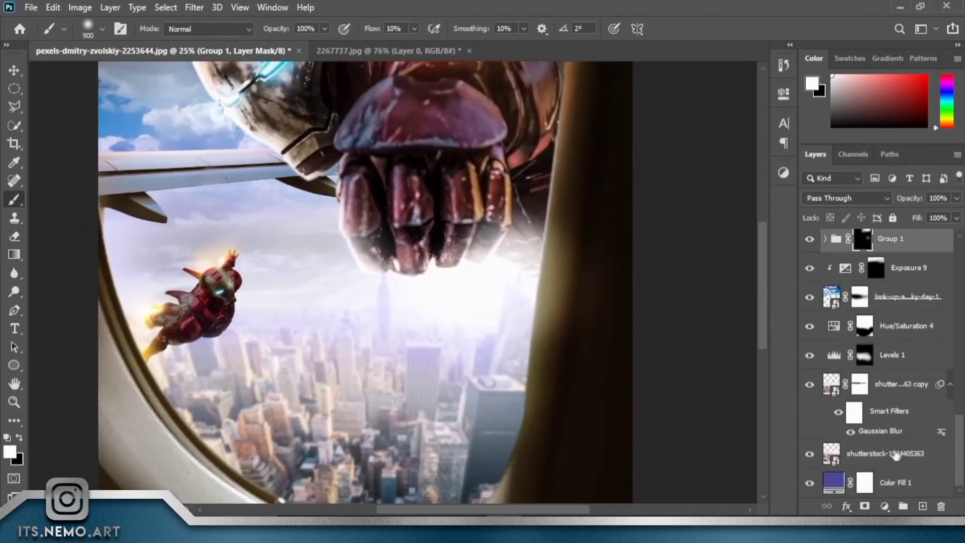
Add a warm Hue/Saturation adjustment above the city with an inverted mask.
click(895, 384)
click(884, 506)
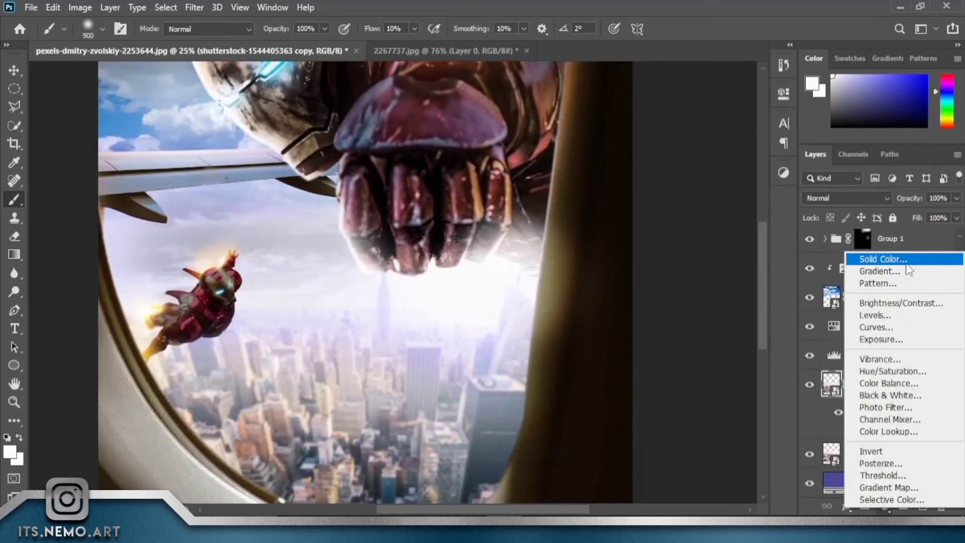
click(895, 374)
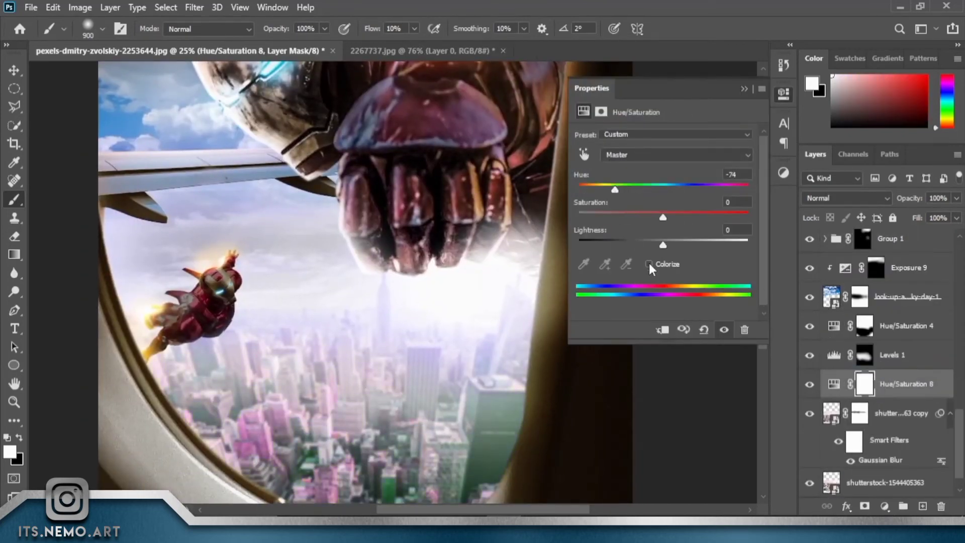
drag(615, 190, 586, 187)
click(744, 89)
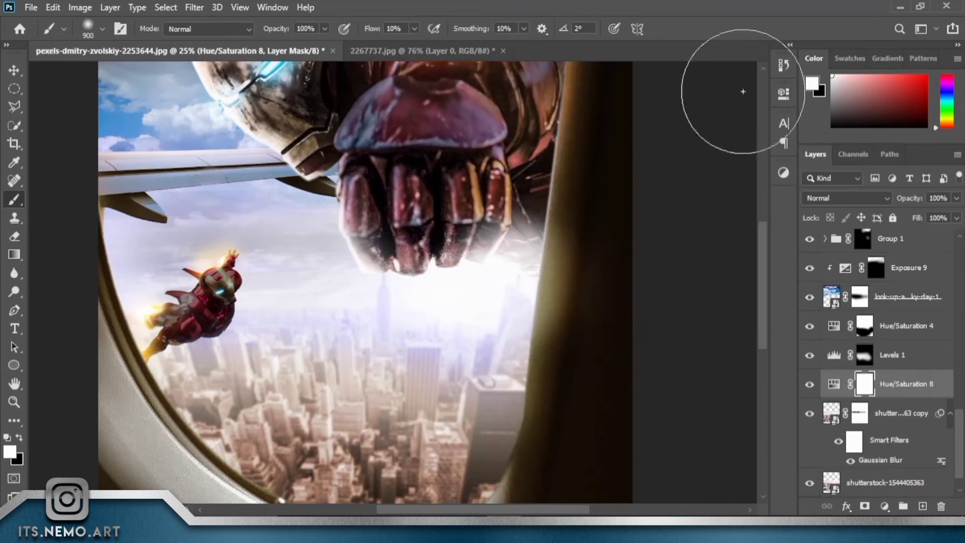
key(ctrl+0)
key(ctrl+i)
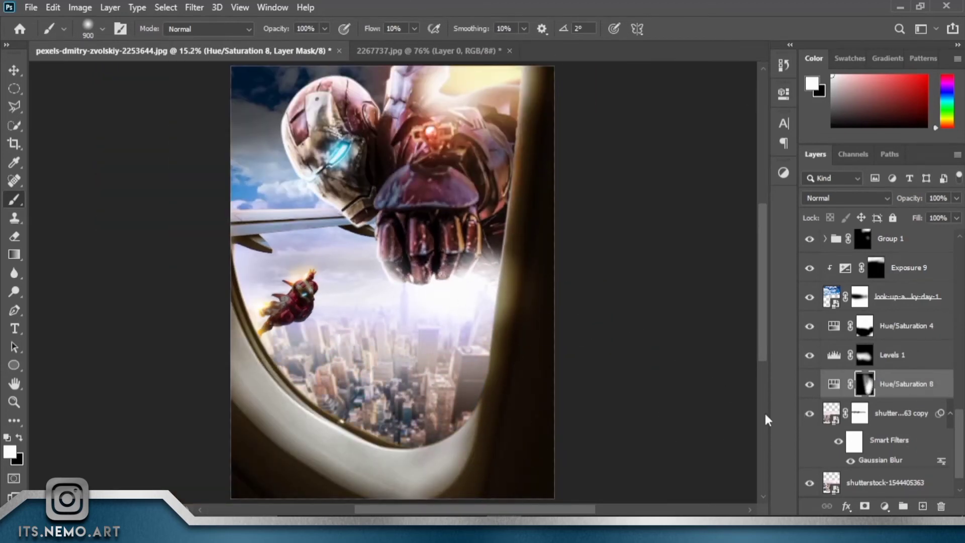
Add a teal Hue/Saturation adjustment using an inverted copy of the warm layer's mask.
click(884, 506)
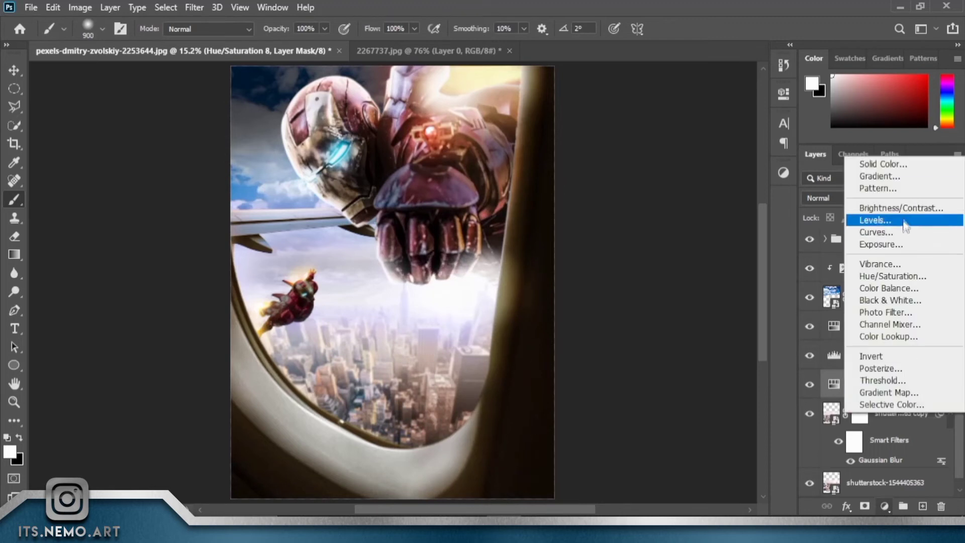
click(869, 277)
click(650, 264)
click(744, 89)
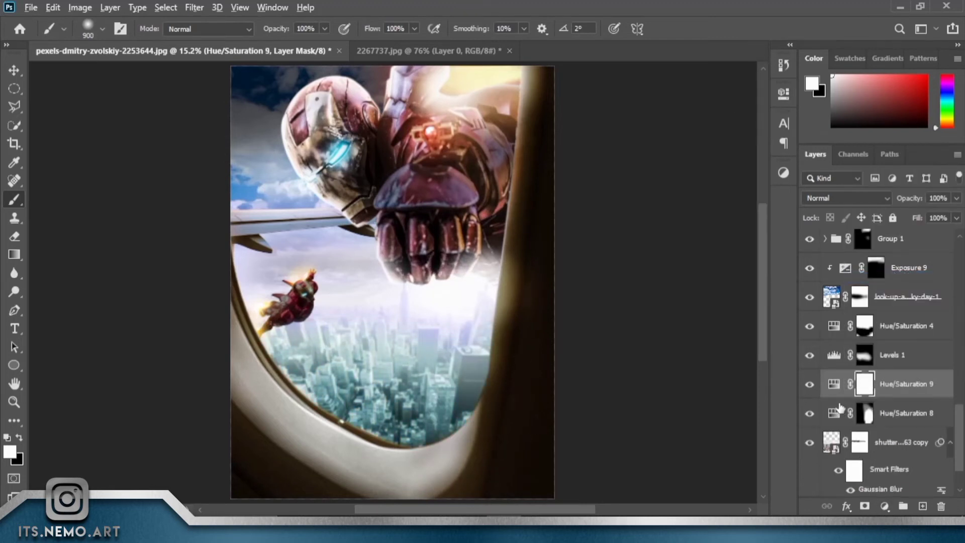
mouse_move(864, 383)
mouse_down()
mouse_move(865, 413)
mouse_move(864, 384)
mouse_up()
click(407, 204)
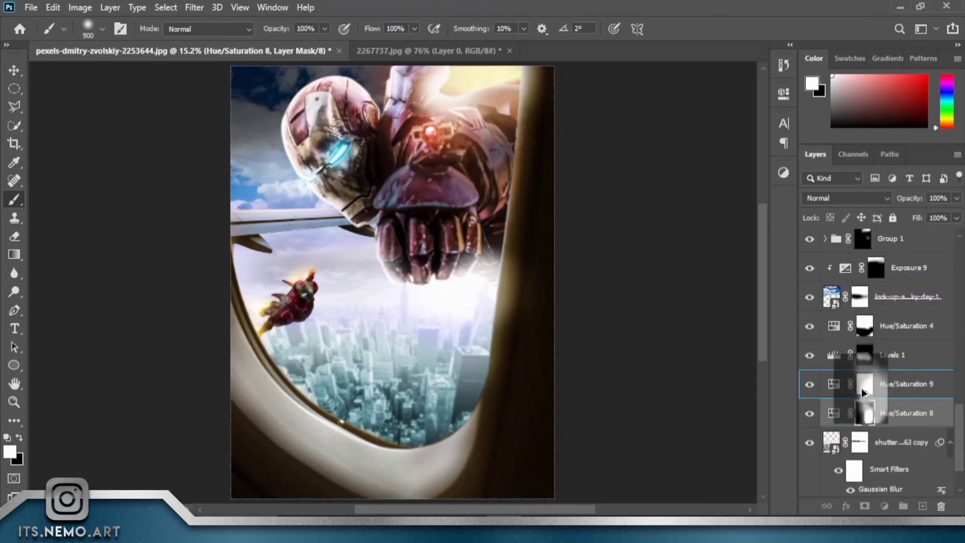
key(Return)
key(ctrl+i)
drag(638, 369, 644, 378)
Apply Blend If settings in the teal layer's Blending Options.
double_click(938, 384)
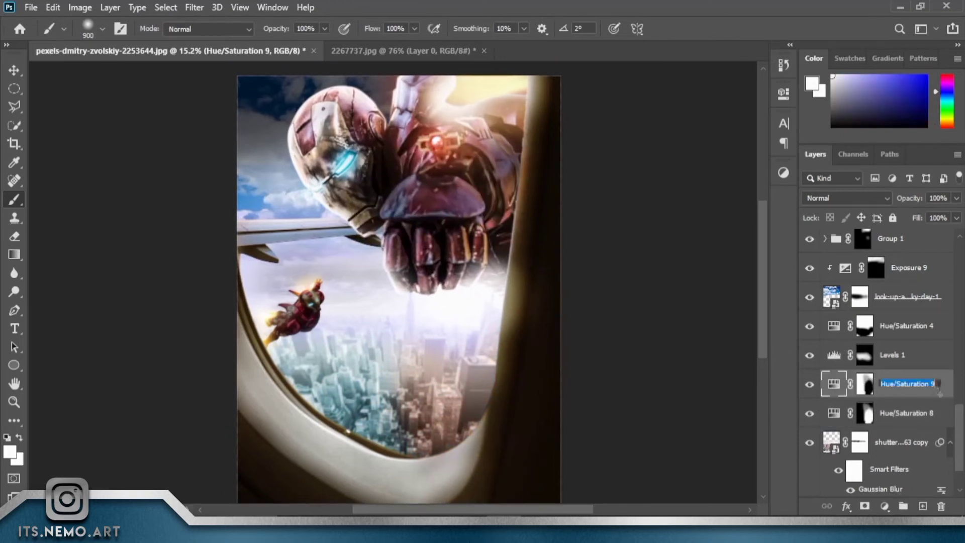
double_click(940, 391)
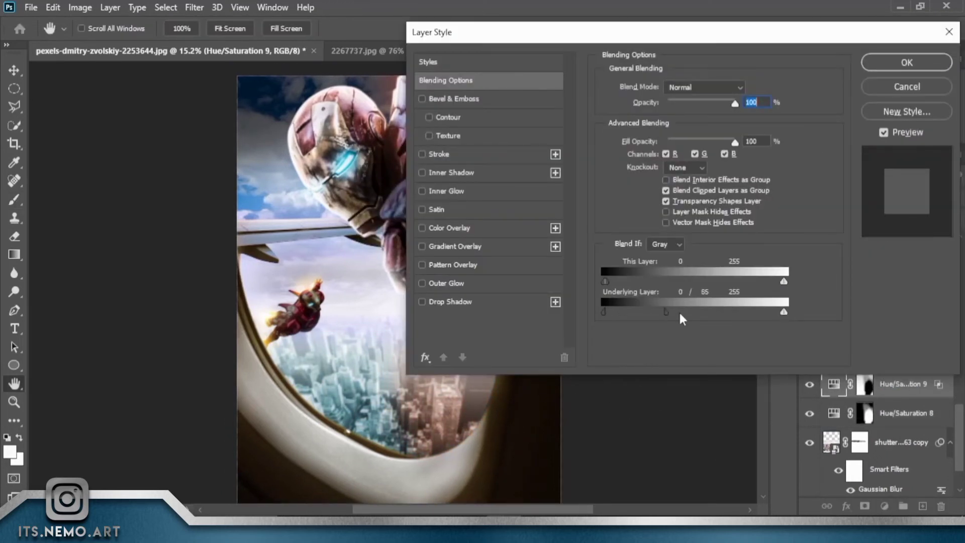
click(889, 63)
Add an empty Layer 3 above Group 1 and set a large, fully soft brush.
scroll(887, 410, up, 2)
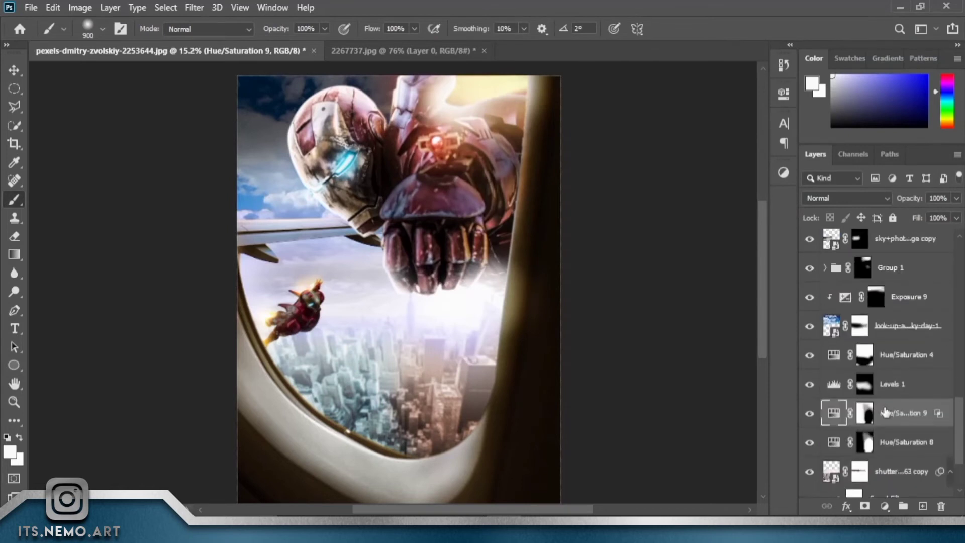
scroll(888, 409, up, 2)
scroll(887, 410, up, 2)
scroll(887, 409, up, 1)
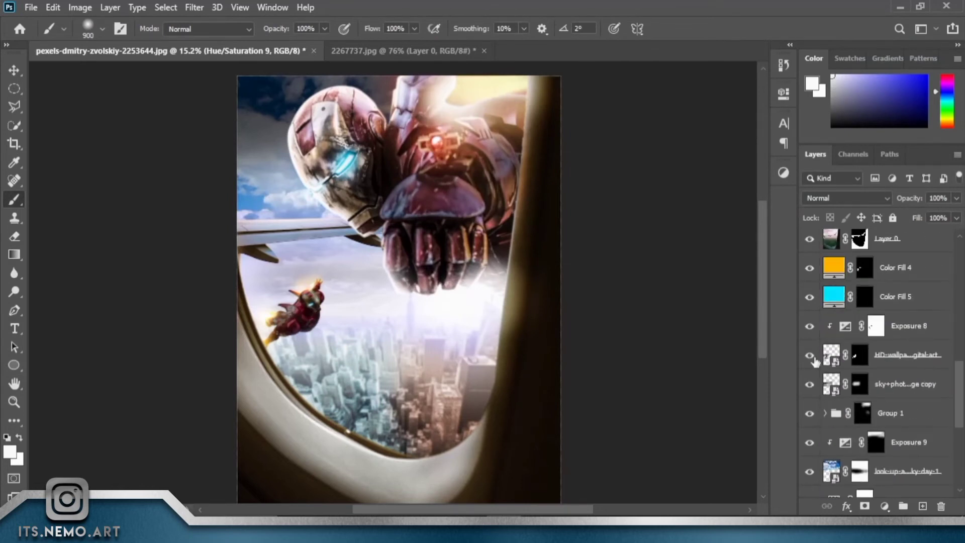
click(930, 392)
click(863, 413)
click(923, 506)
right_click(496, 154)
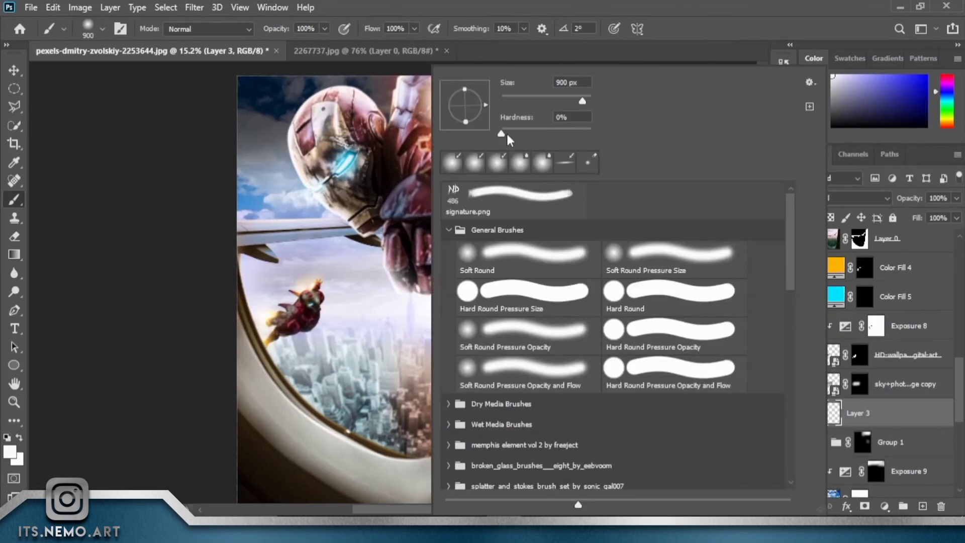
click(404, 34)
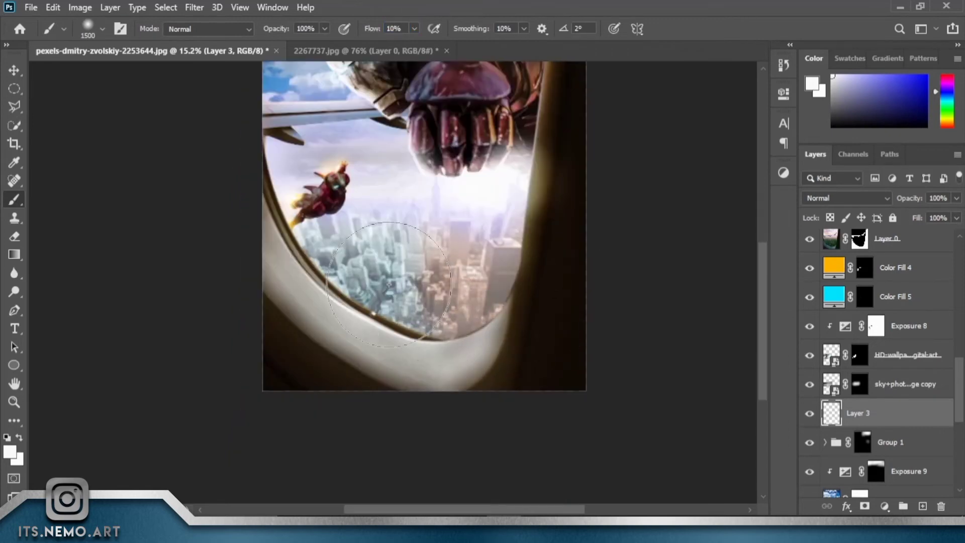
Turn the suit's Levels 2, Exposure 3 and Hue/Saturation 5 gradings back on.
drag(413, 350, 461, 358)
scroll(461, 358, up, 2)
scroll(461, 358, up, 1)
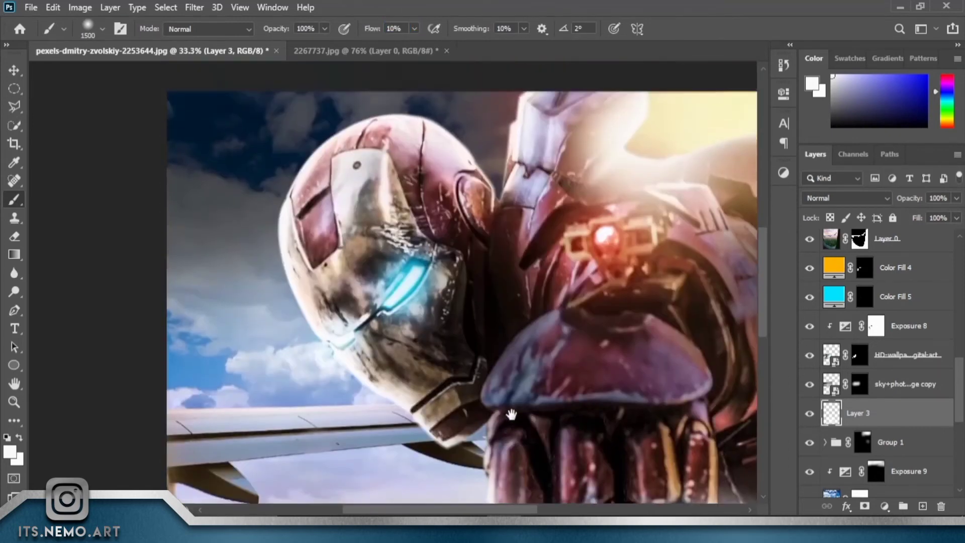
scroll(877, 342, up, 5)
scroll(877, 342, down, 3)
drag(810, 331, 811, 447)
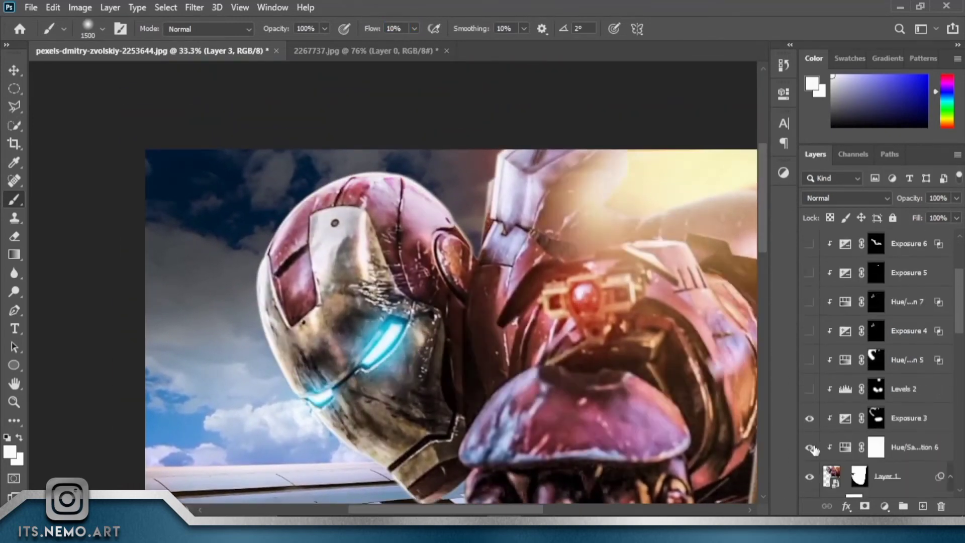
click(810, 418)
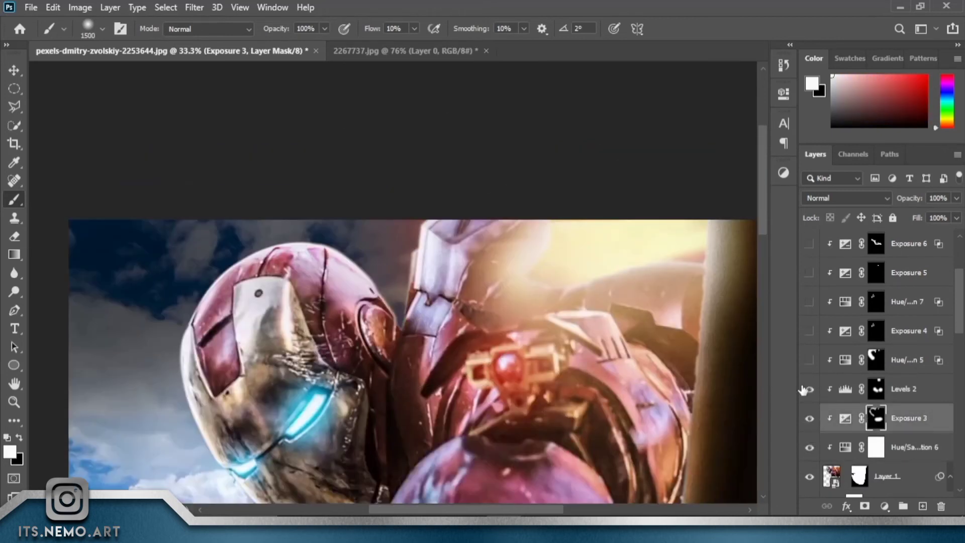
click(810, 389)
click(810, 360)
Select the Hue/Saturation 5 mask and reshow Exposure 4, Hue/Saturation 7 and Exposure 7.
click(876, 360)
key(x)
key(bracketleft)
key(bracketleft)
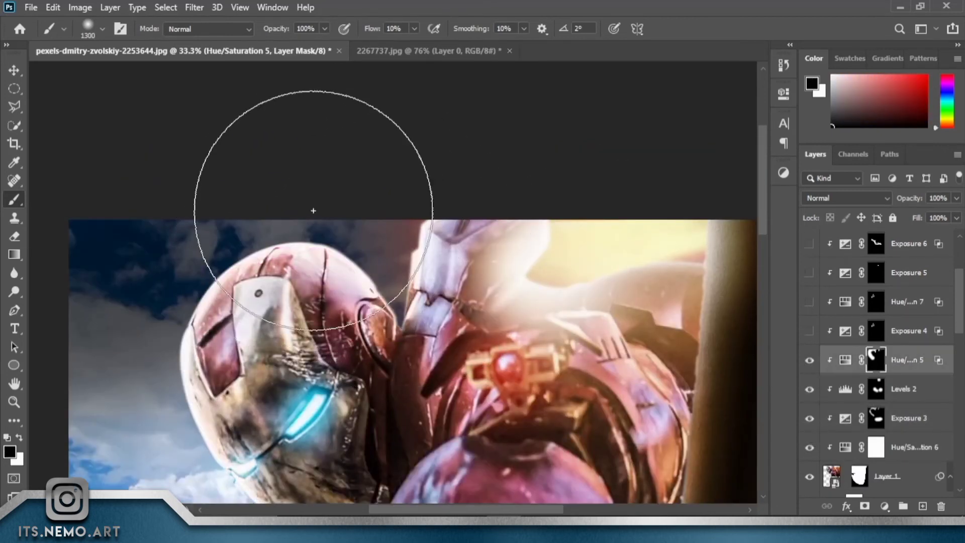
click(810, 331)
click(810, 302)
scroll(821, 307, up, 3)
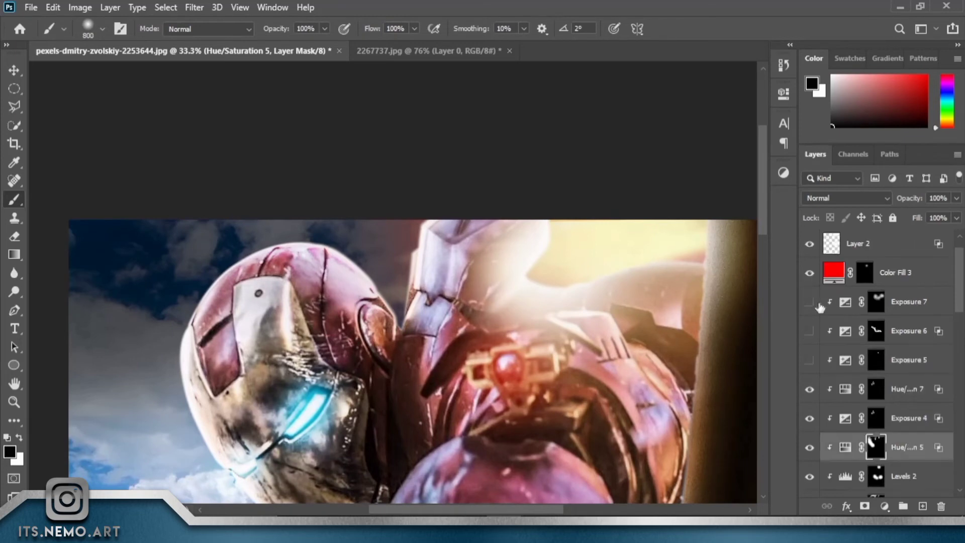
click(810, 302)
Add a clipped, strongly darkened Exposure layer to the suit and invert its mask.
click(905, 304)
click(885, 506)
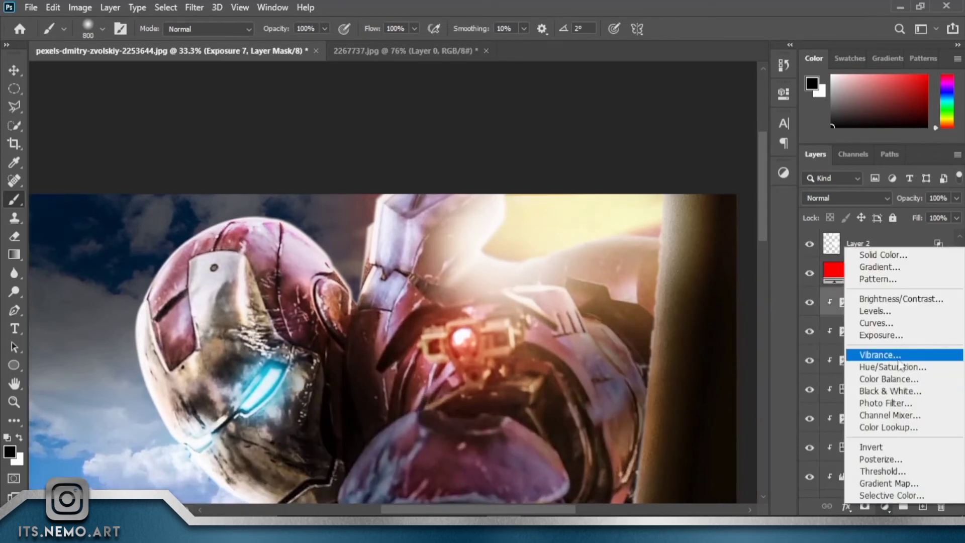
click(875, 334)
click(663, 330)
drag(664, 170, 615, 166)
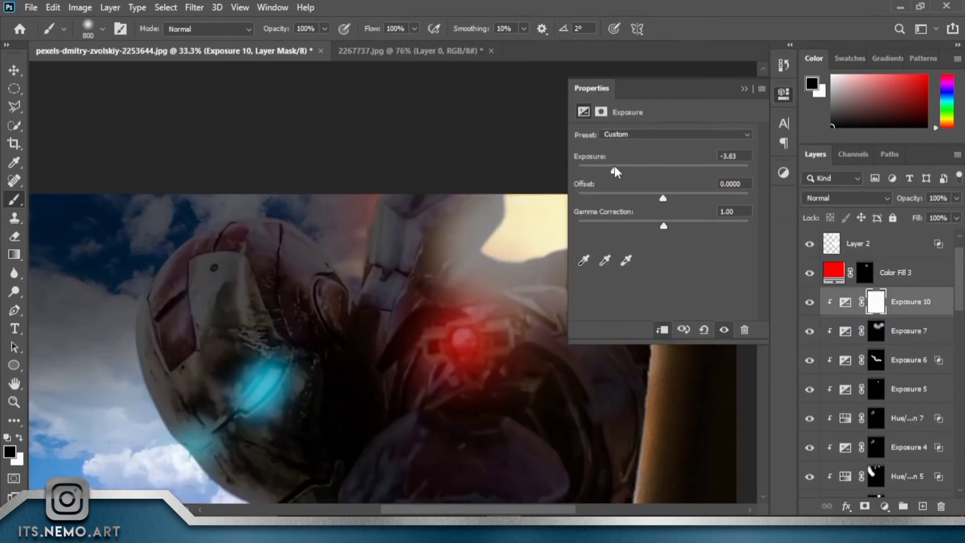
click(744, 89)
key(ctrl+i)
key(bracketleft)
key(bracketleft)
key(x)
key(bracketleft)
key(bracketleft)
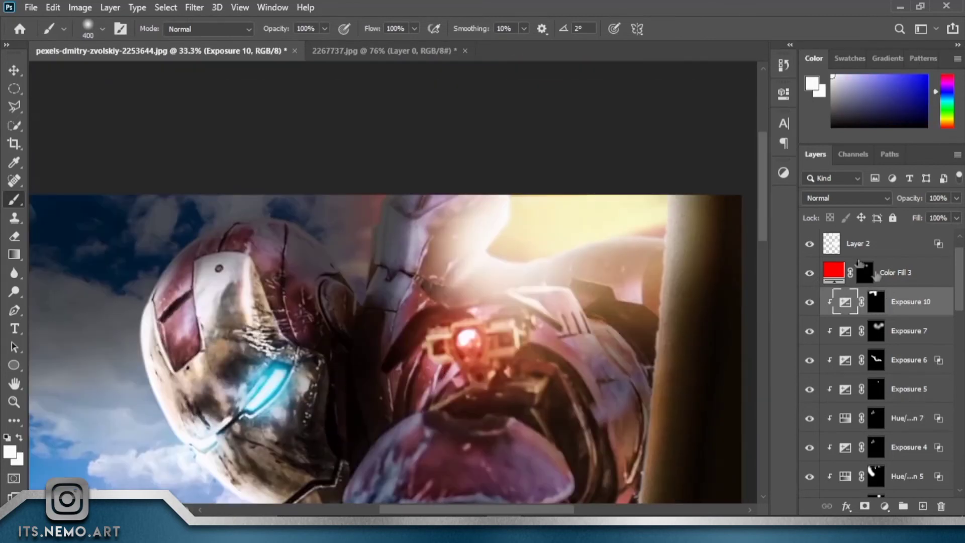
Paint shadows into the Exposure 10 mask around the glowing chest light.
click(875, 302)
key(x)
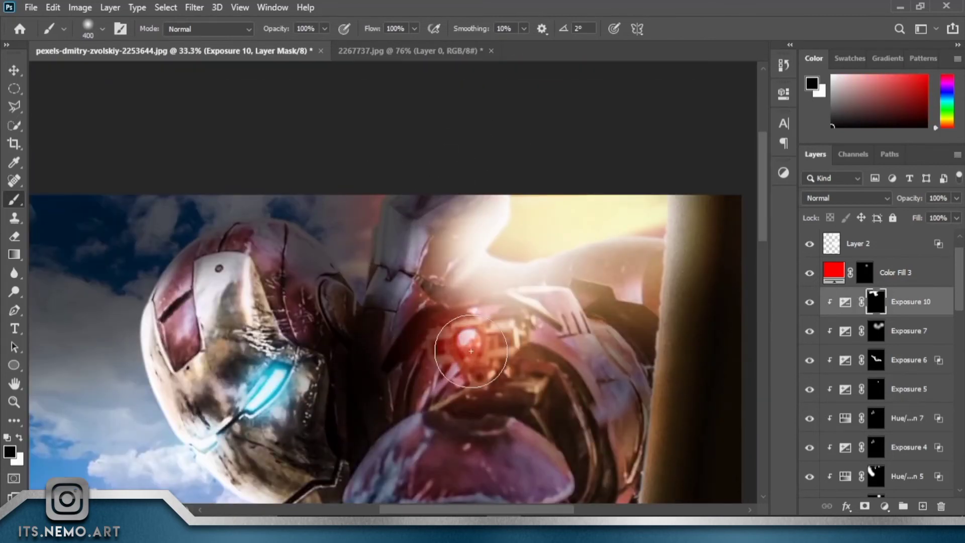
mouse_move(670, 349)
mouse_down()
mouse_move(573, 327)
mouse_move(556, 298)
mouse_up()
scroll(556, 298, down, 3)
key(x)
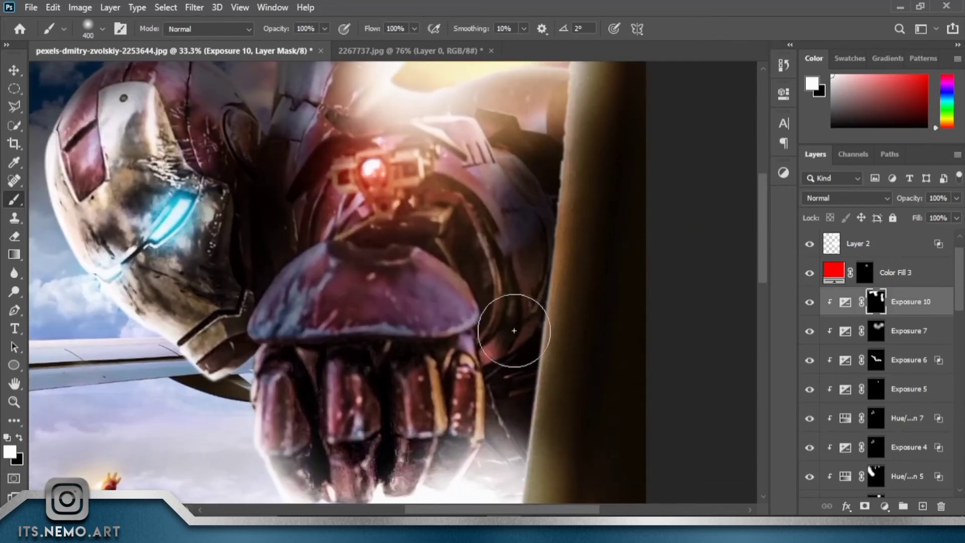
drag(508, 323, 578, 226)
key(ctrl+0)
scroll(880, 301, down, 5)
Add a second darkened Exposure 11 layer above Exposure 2 with an inverted, painted mask.
click(867, 377)
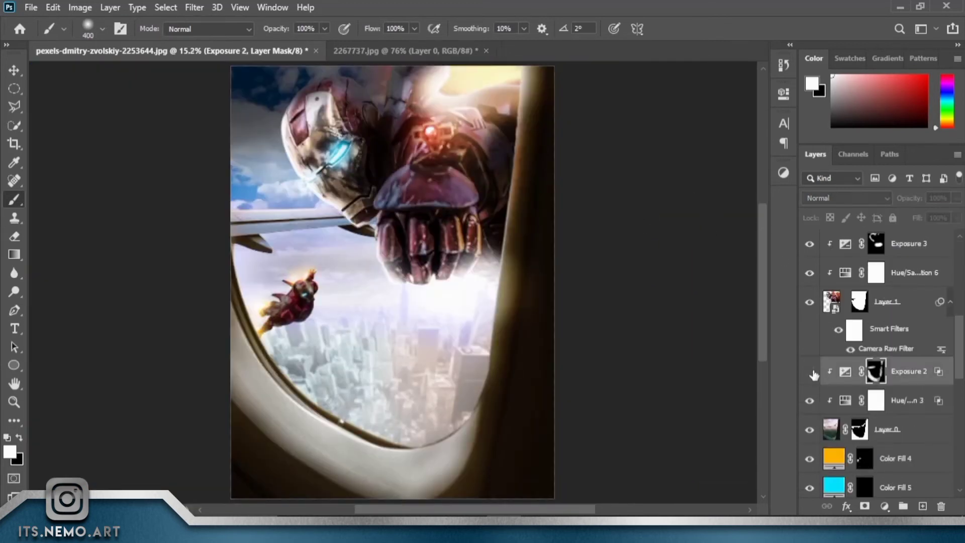
click(885, 506)
click(802, 322)
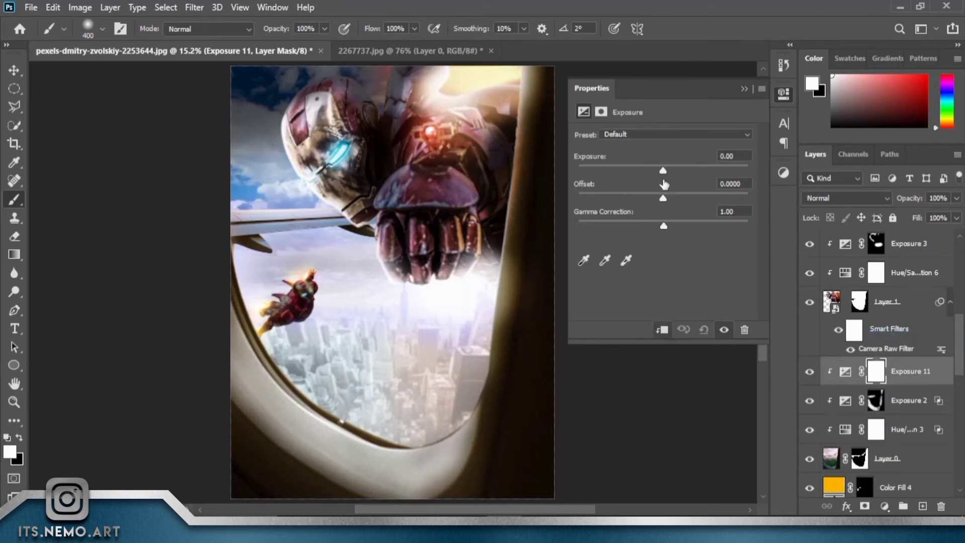
drag(664, 185, 649, 185)
click(744, 89)
key(ctrl+i)
drag(590, 194, 571, 219)
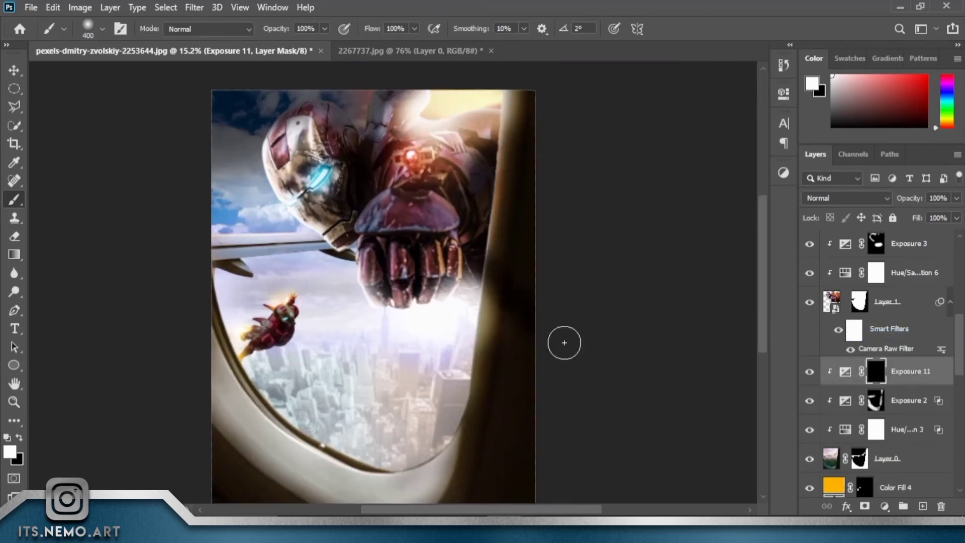
Drag the Iron-man-1 photo into the scene.
drag(544, 419, 549, 349)
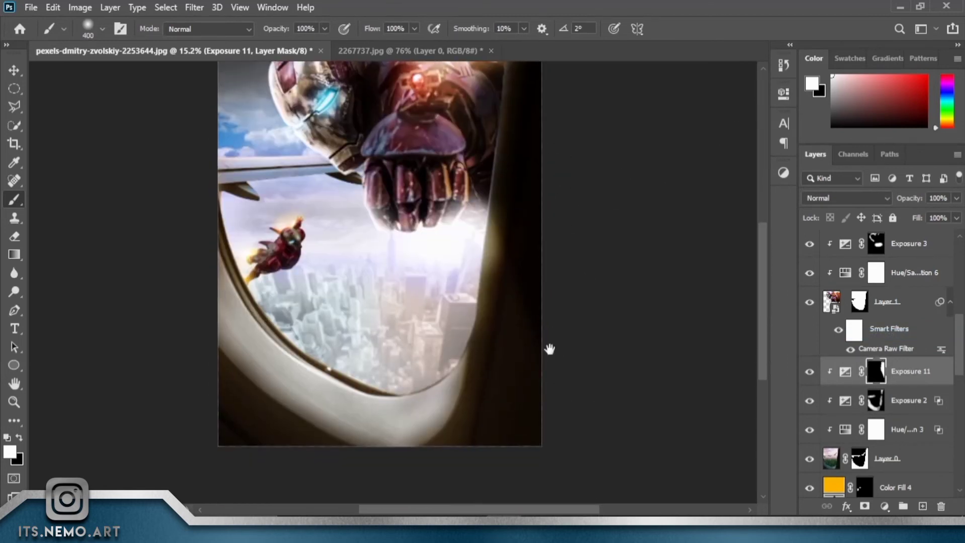
drag(190, 420, 234, 295)
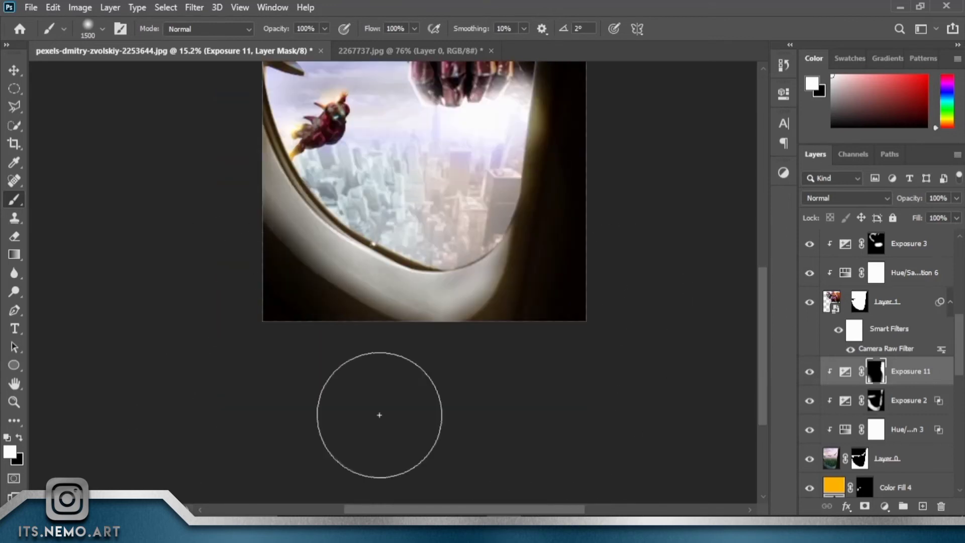
drag(491, 187, 496, 371)
scroll(506, 345, up, 1)
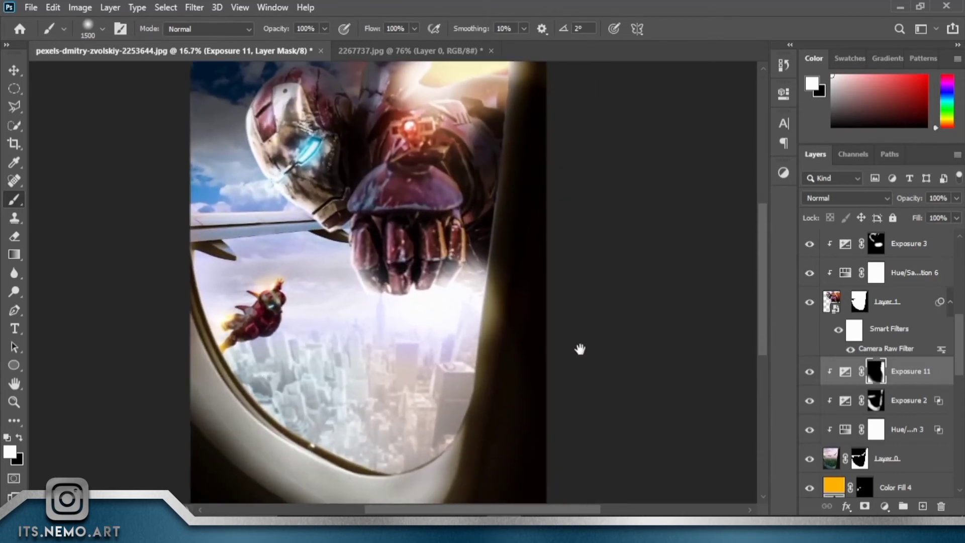
scroll(913, 387, up, 3)
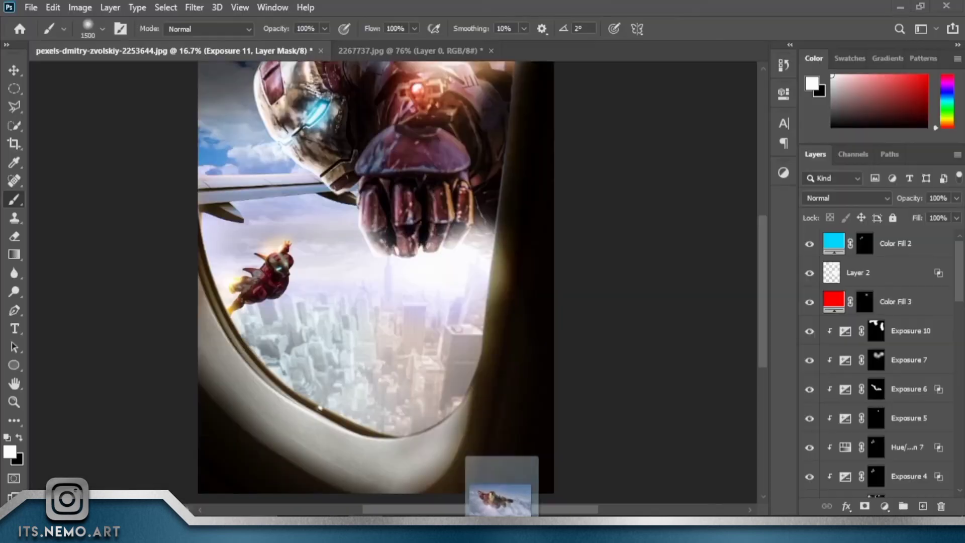
drag(314, 124, 410, 359)
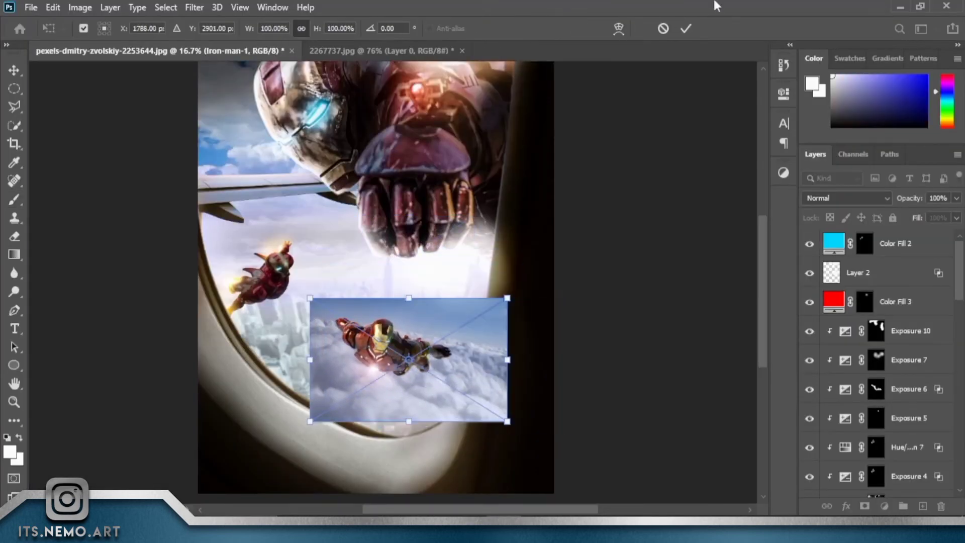
Place the Iron-man-1 photo and mask the flying figure away from its cloud background.
key(Return)
key(ctrl+plus)
key(ctrl+plus)
key(ctrl+plus)
scroll(864, 327, down, 5)
scroll(865, 362, up, 1)
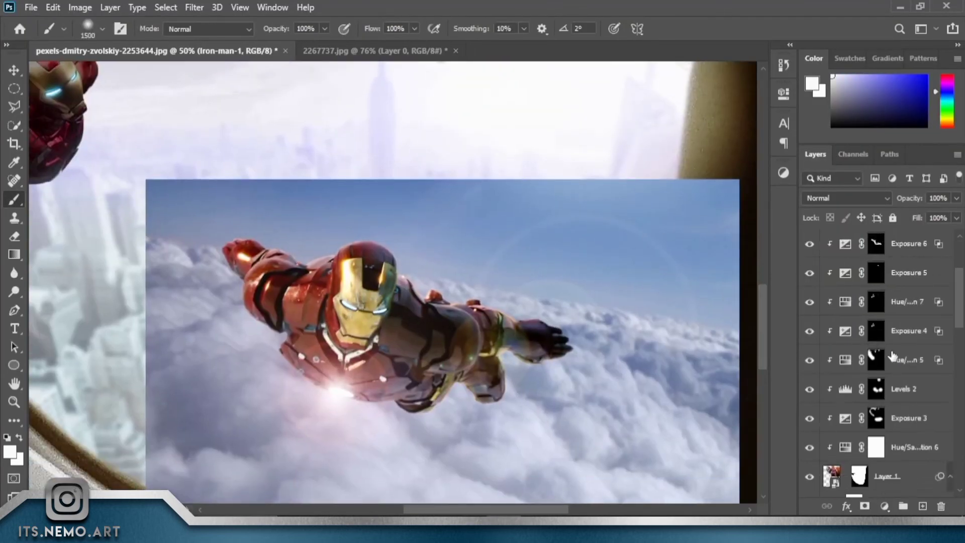
alt+click(809, 373)
key(w)
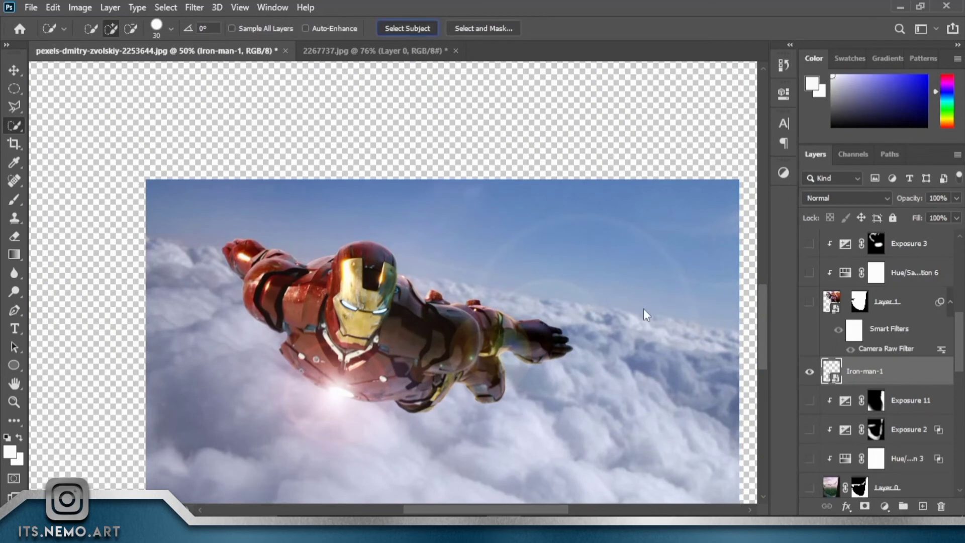
key(ctrl+plus)
key(ctrl+plus)
click(865, 507)
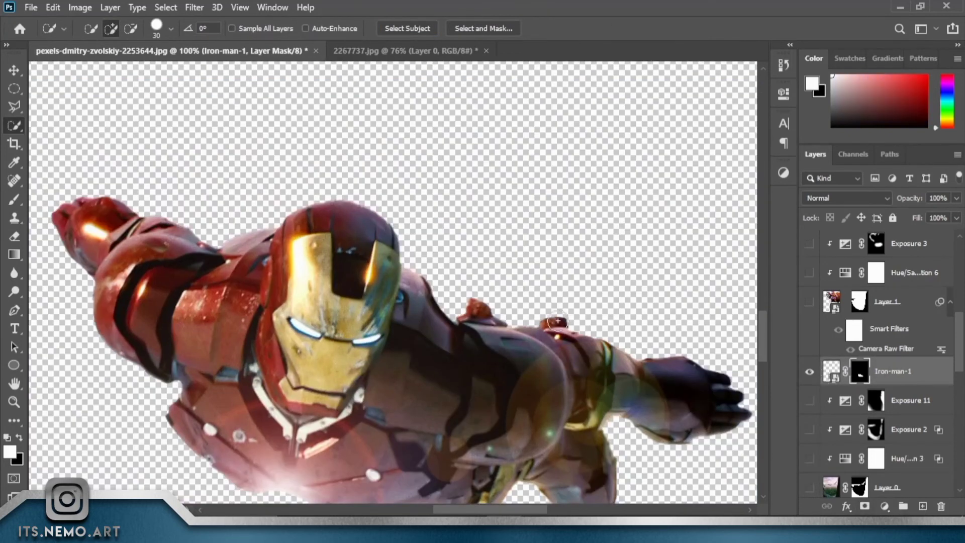
key(ctrl+0)
alt+click(810, 371)
scroll(602, 321, up, 1)
Scale the Iron-man-1 figure down to about 62%.
key(ctrl+t)
drag(492, 345, 437, 347)
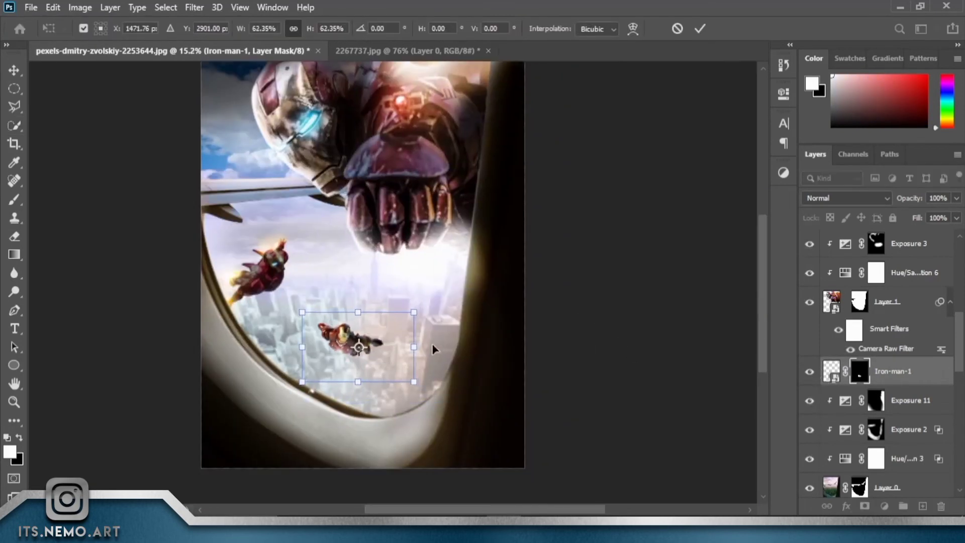
key(ctrl+plus)
key(ctrl+plus)
key(ctrl+plus)
key(Return)
key(ctrl+plus)
key(ctrl+plus)
key(ctrl+plus)
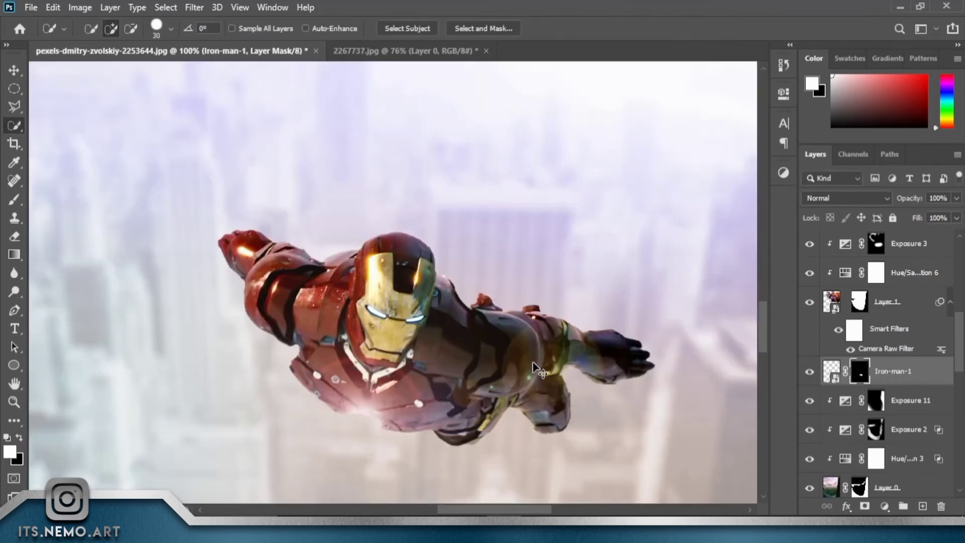
Add a clipped Levels layer with output black at 155 to wash out the figure.
click(885, 507)
click(875, 317)
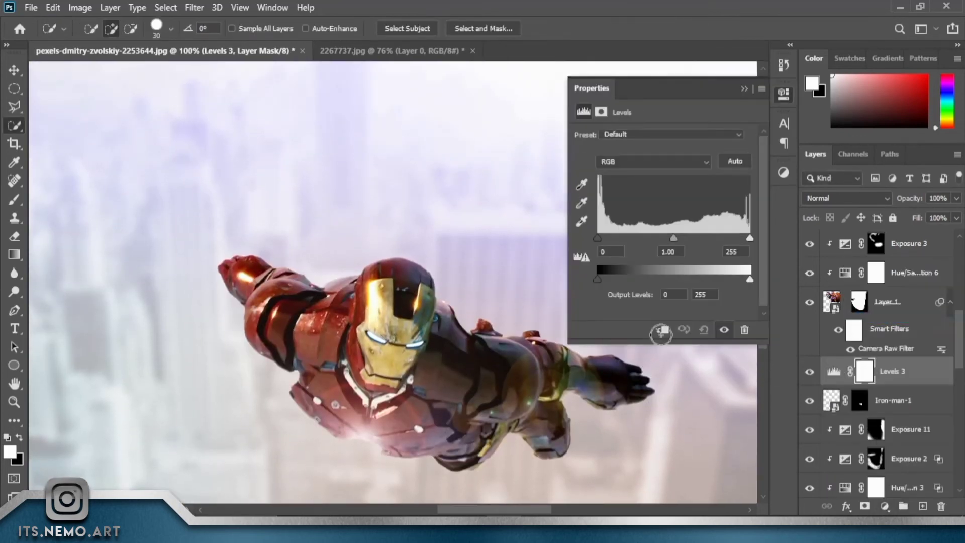
click(663, 329)
drag(597, 279, 690, 279)
Add a colorized Hue/Saturation layer tinting the figure warm sepia.
click(885, 506)
click(829, 364)
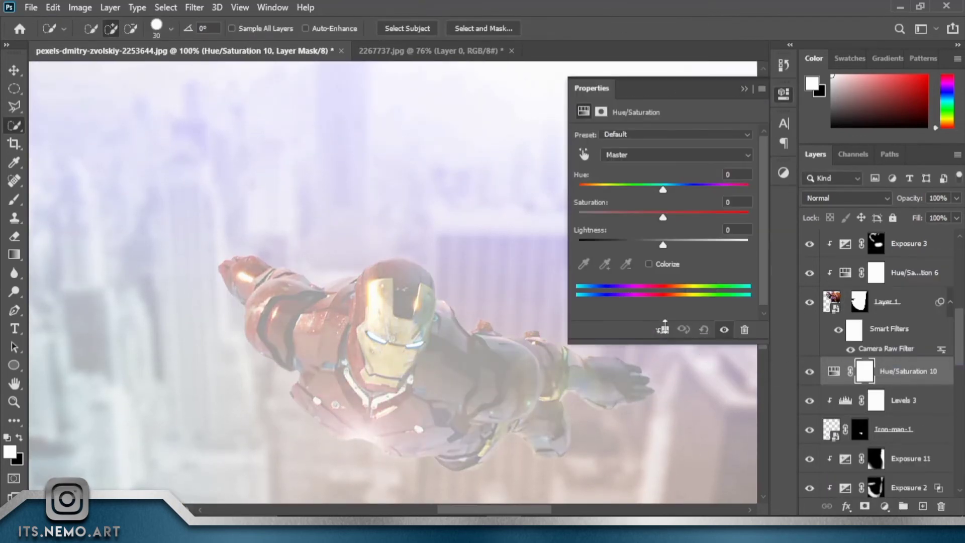
click(649, 264)
mouse_move(580, 187)
mouse_down()
mouse_move(681, 189)
mouse_move(587, 187)
mouse_up()
click(745, 88)
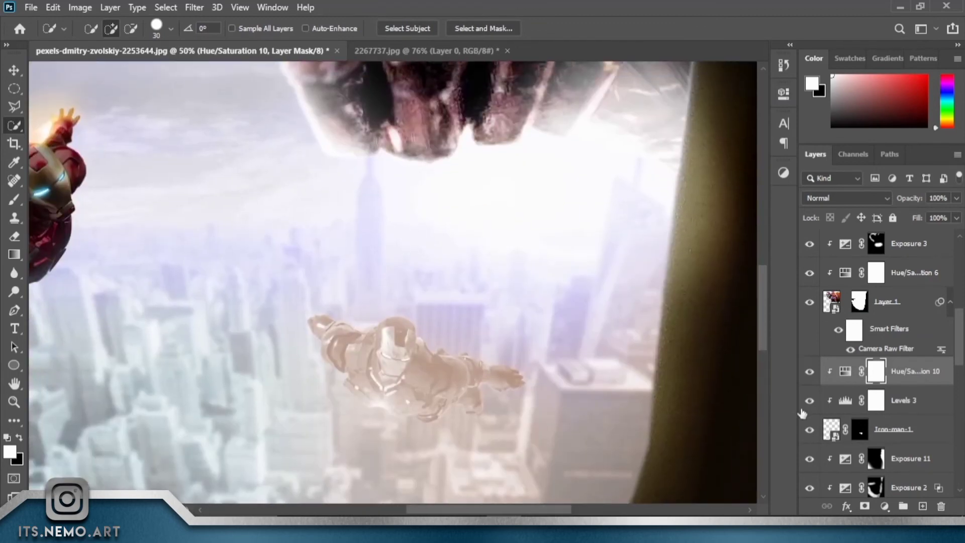
Apply a 9.6-pixel Gaussian Blur to the Iron-man-1 layer.
click(885, 429)
right_click(885, 429)
click(194, 7)
click(409, 221)
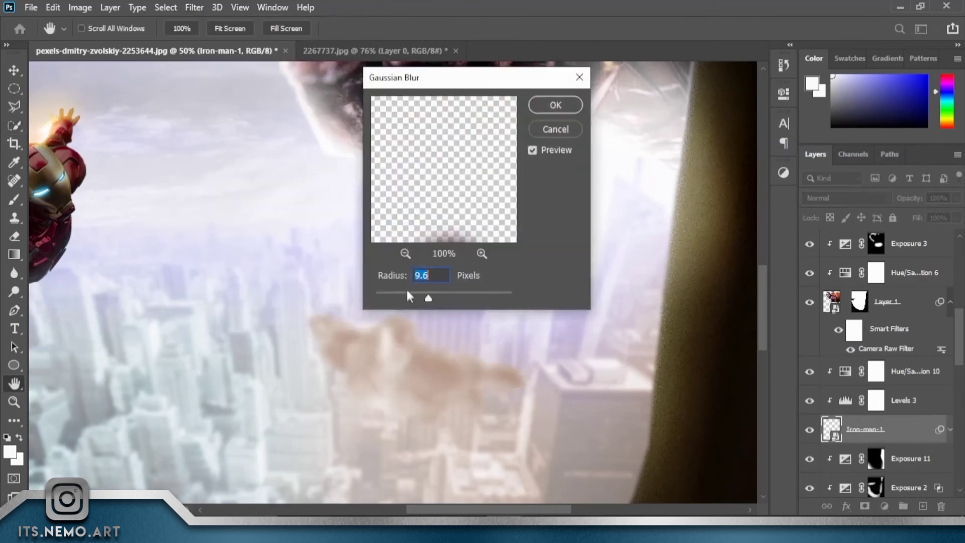
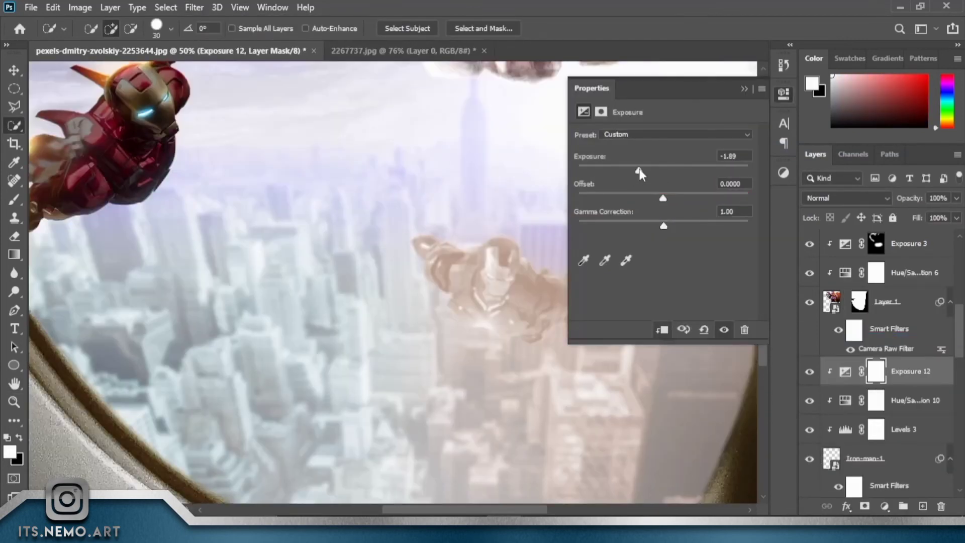
Hide the Exposure 12 adjustment completely by inverting its mask to black.
key(ctrl+i)
key(b)
key(ctrl+plus)
key(ctrl+plus)
key(ctrl+plus)
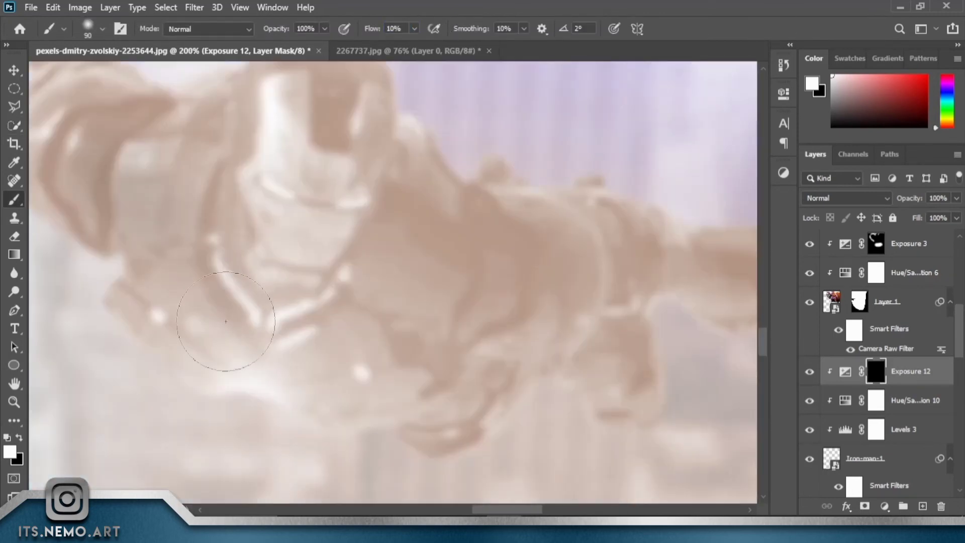
key(ctrl+0)
key(ctrl+plus)
key(ctrl+plus)
key(ctrl+plus)
key(ctrl+plus)
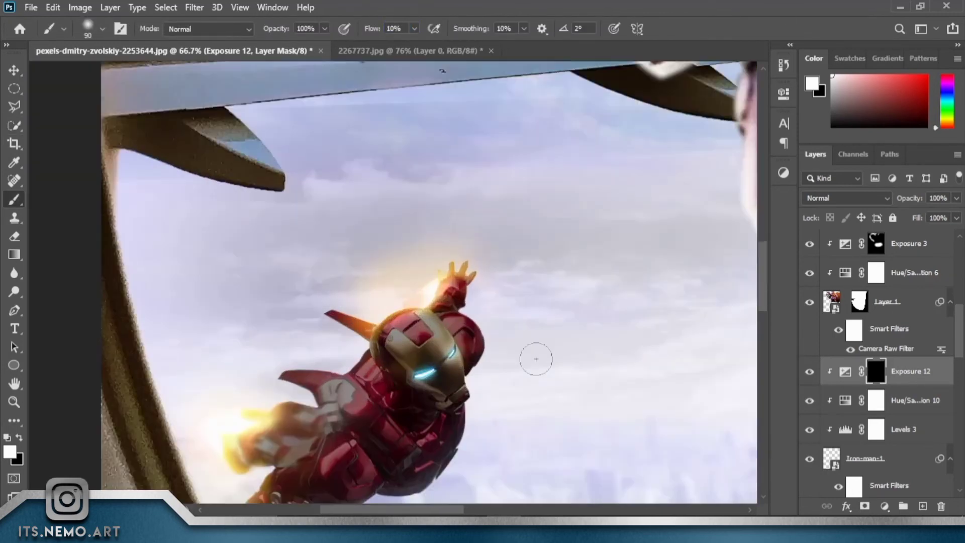
Toggle Exposure 8 to compare its effect, then target its mask near the helmet.
drag(536, 358, 562, 359)
scroll(921, 333, down, 3)
scroll(921, 333, down, 3)
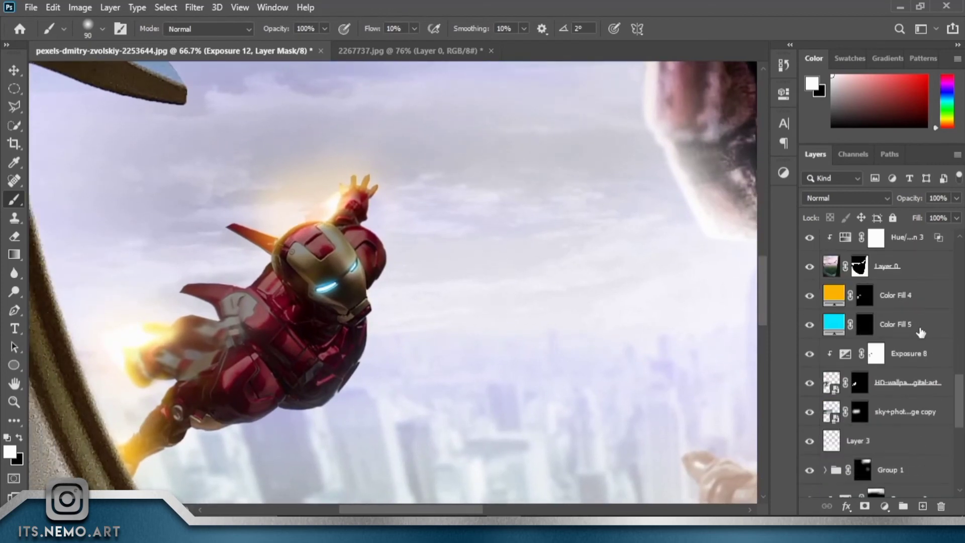
click(810, 354)
click(876, 353)
key(ctrl+plus)
key(ctrl+plus)
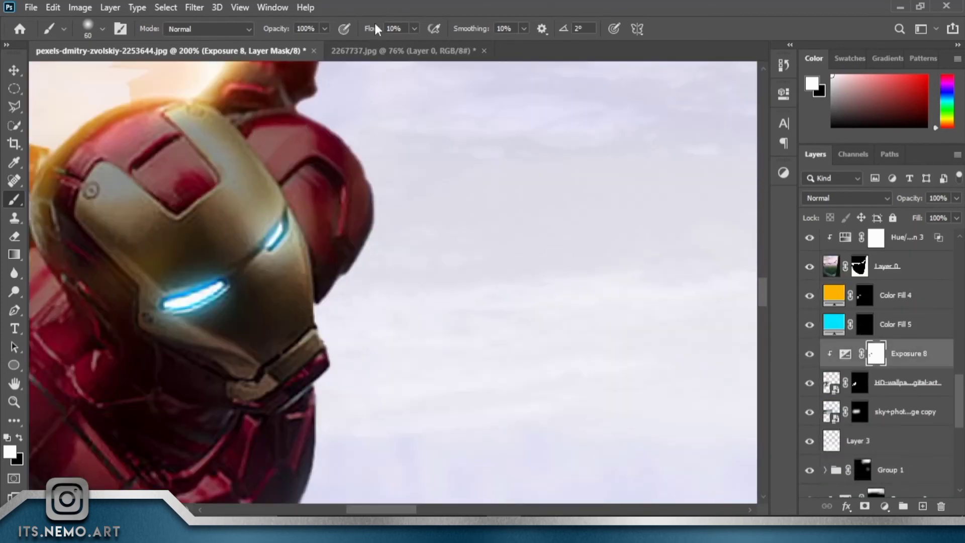
Paint the Exposure 8 and HD-wallpaper masks around the helmet, shoulder and raised-hand glow.
drag(382, 239, 412, 309)
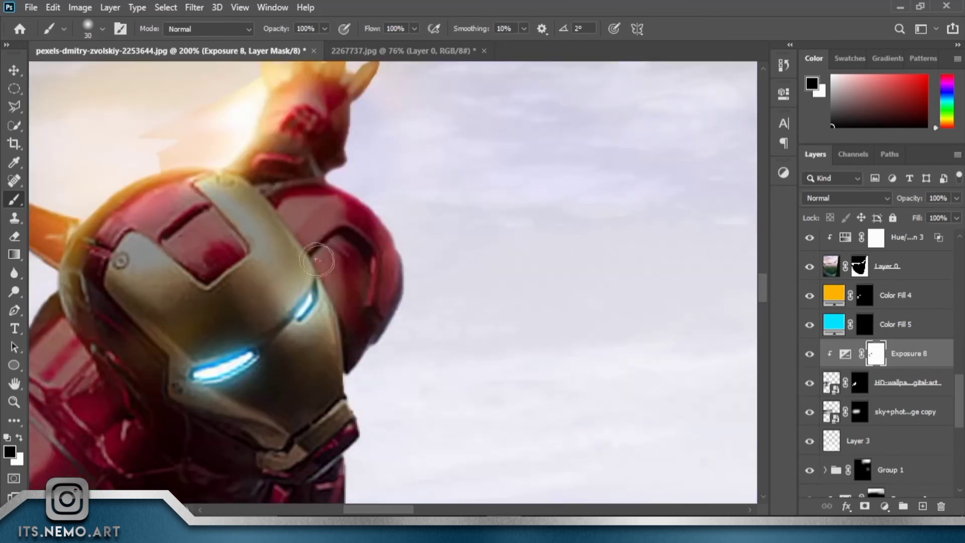
key(x)
scroll(350, 311, down, 3)
key(x)
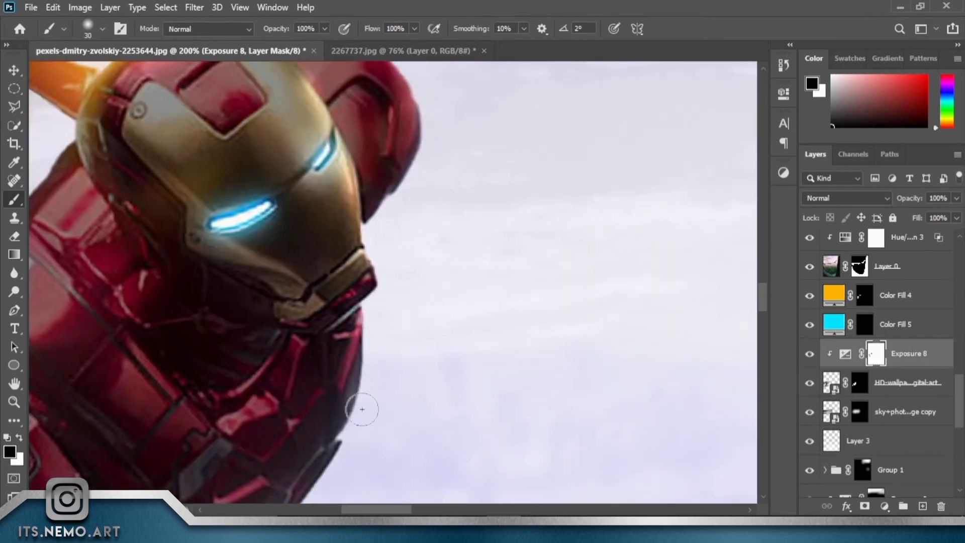
drag(362, 409, 498, 384)
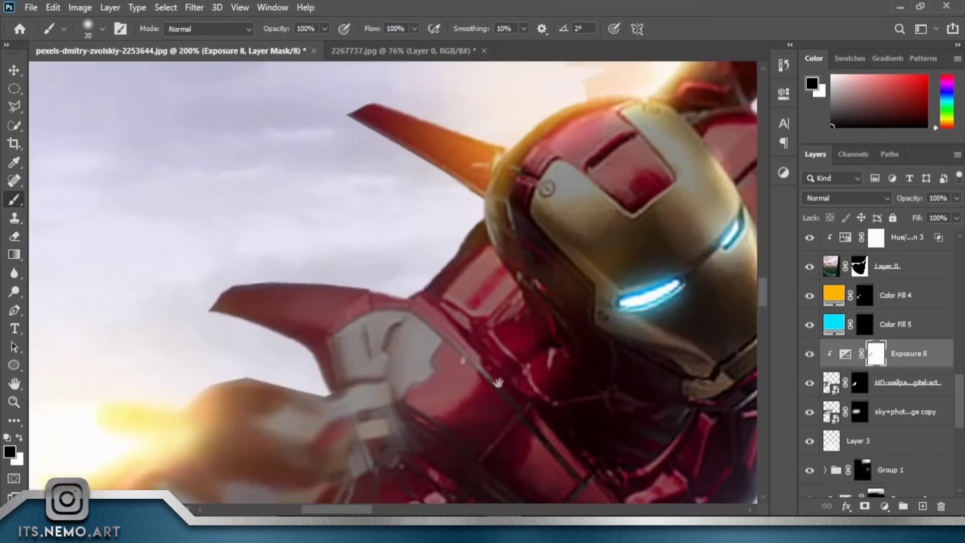
drag(382, 95, 356, 211)
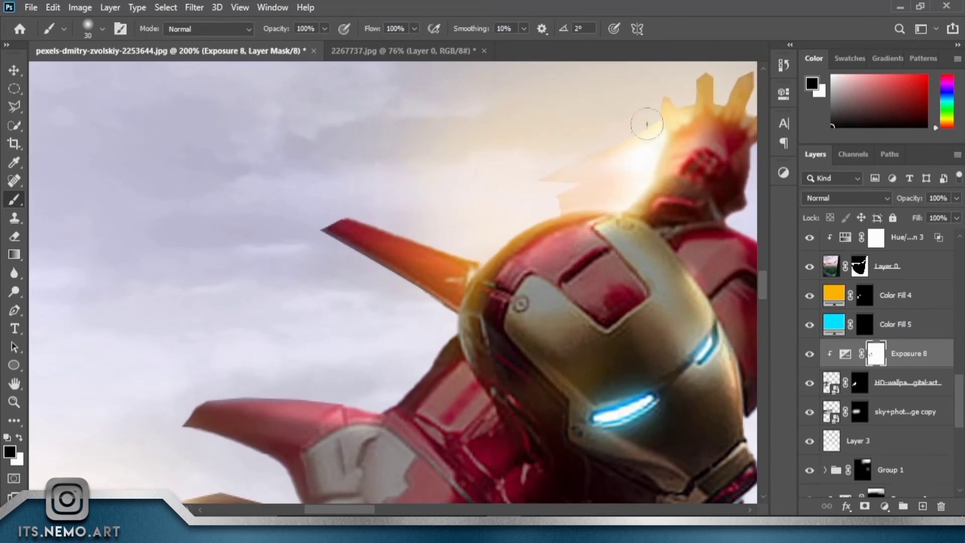
drag(647, 124, 493, 221)
key(alt+bracketleft)
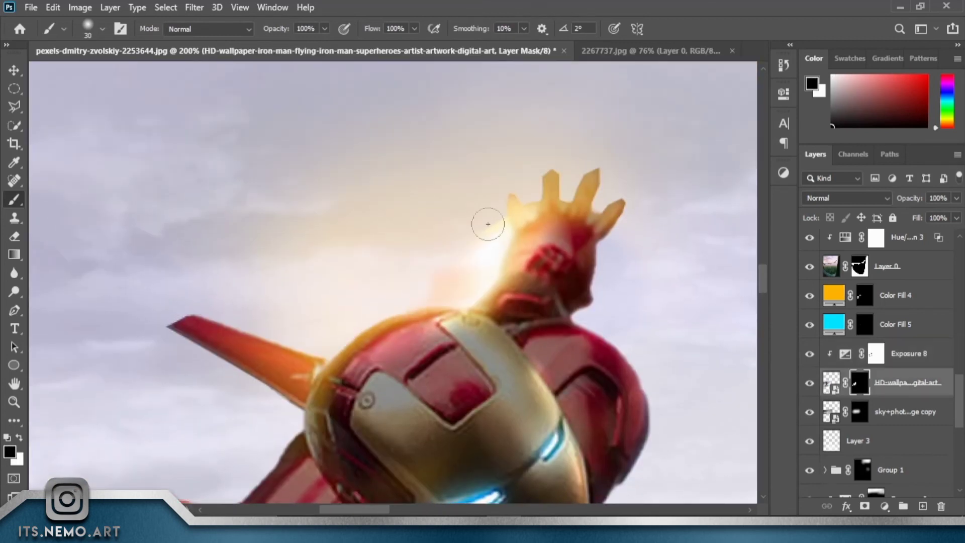
key(ctrl+0)
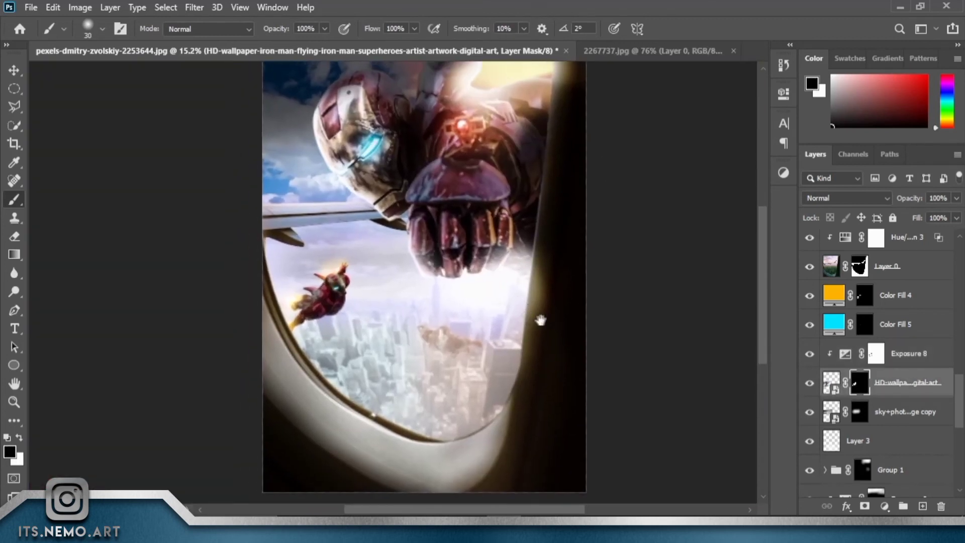
Add a Color Balance adjustment layer above Exposure 8.
click(884, 507)
click(874, 361)
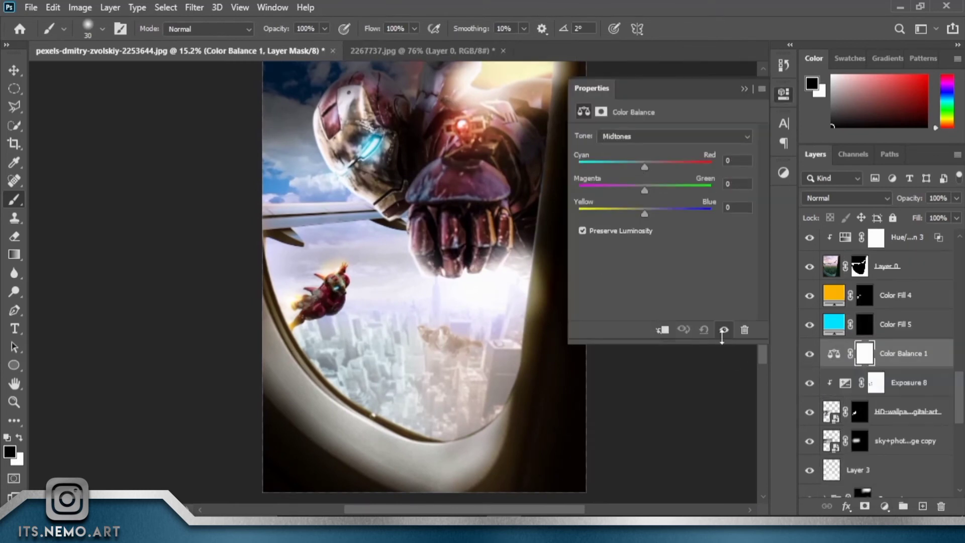
click(784, 93)
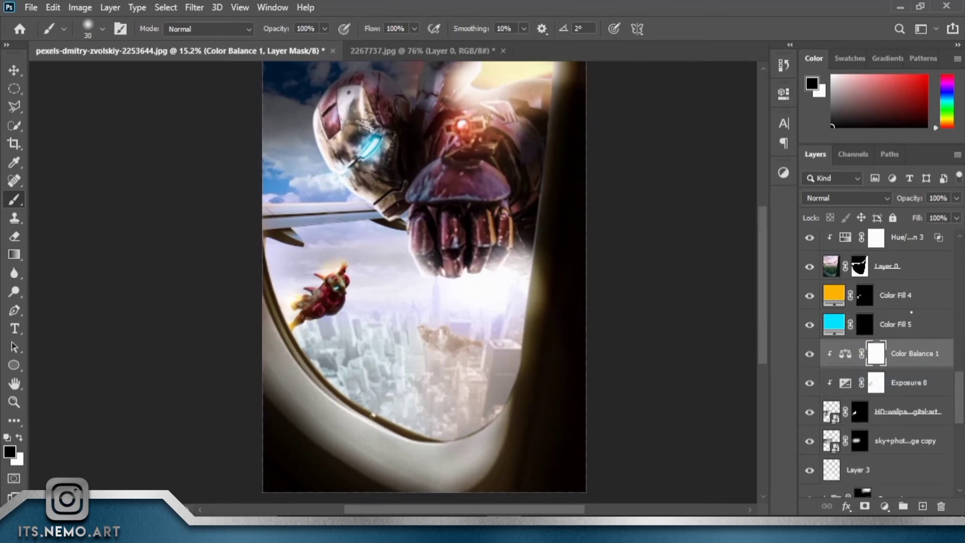
Stamp all visible layers into a new merged Layer 4 at the top of the stack.
scroll(918, 265, up, 5)
scroll(917, 265, up, 5)
click(916, 256)
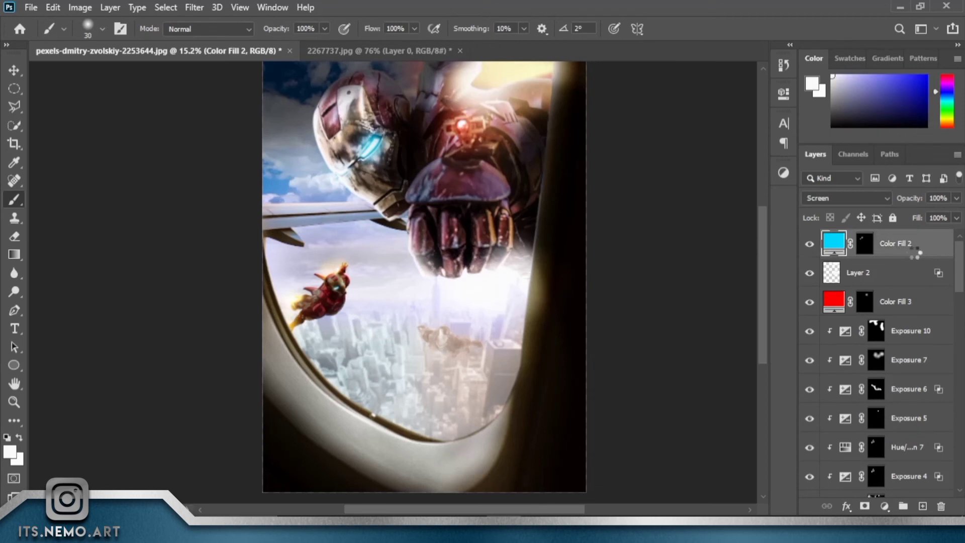
right_click(886, 210)
click(825, 193)
Apply a Camera Raw Filter to Layer 4 with exposure -0.50 and reduced contrast.
click(200, 10)
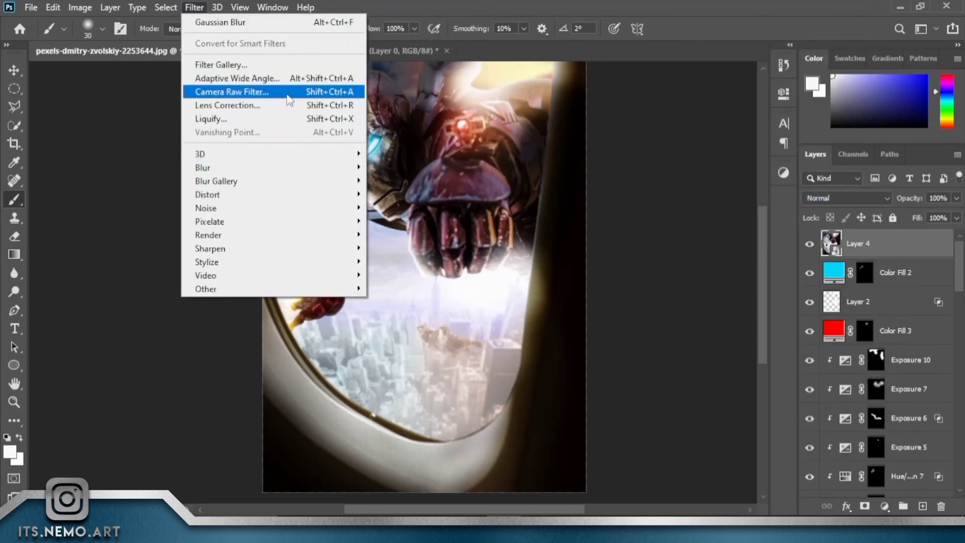
click(236, 92)
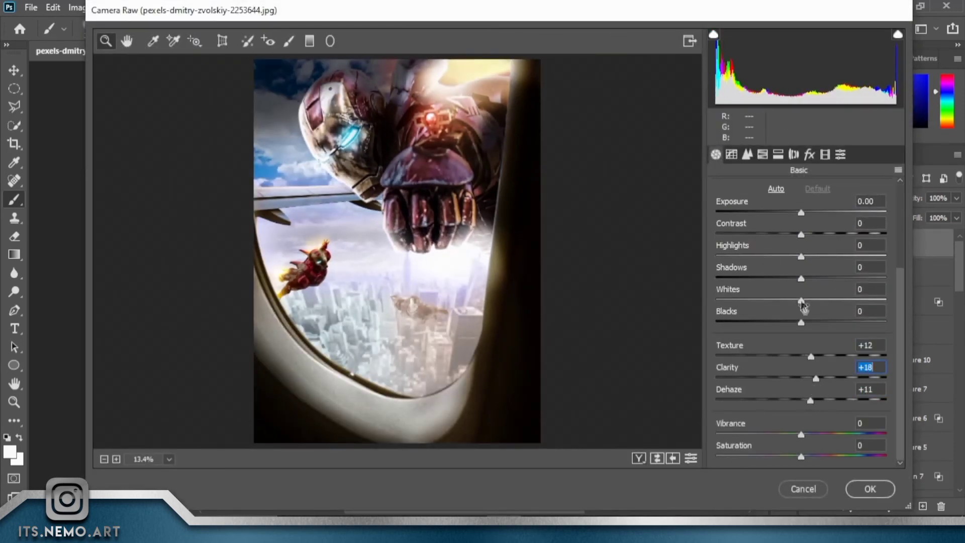
scroll(805, 305, up, 3)
drag(801, 212, 777, 214)
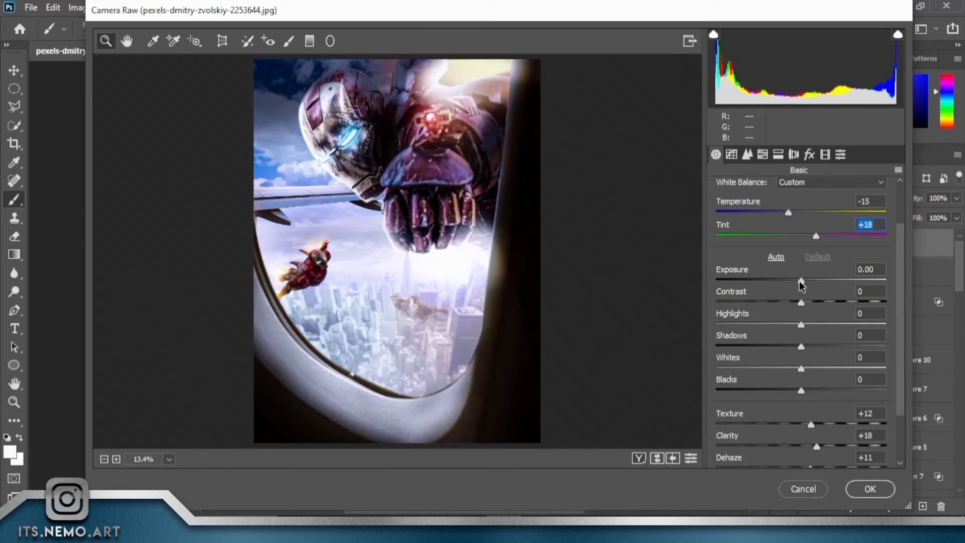
mouse_move(801, 280)
mouse_down()
mouse_move(769, 302)
mouse_move(831, 325)
mouse_move(769, 346)
mouse_up()
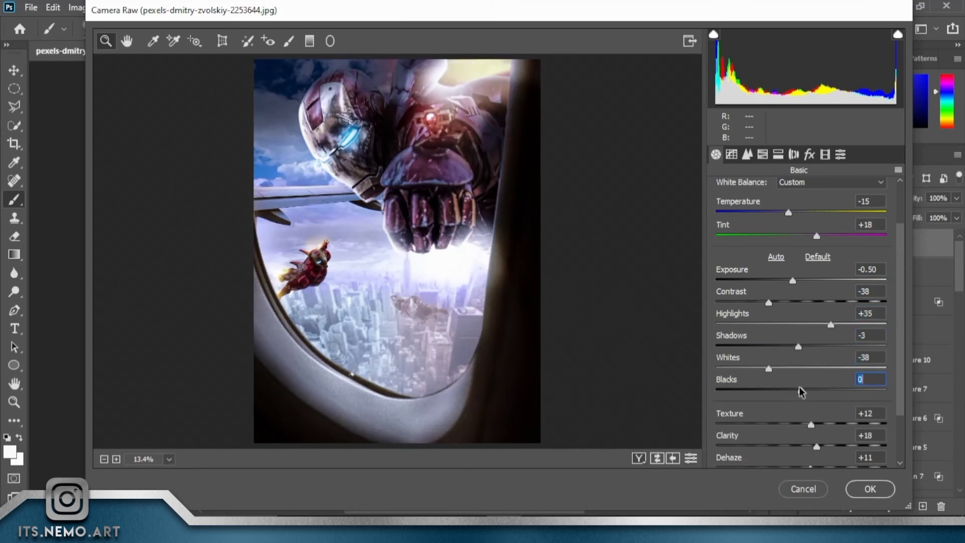
scroll(801, 392, down, 3)
Tint the highlights a warm yellow in Camera Raw's split toning.
key(ctrl+alt+3)
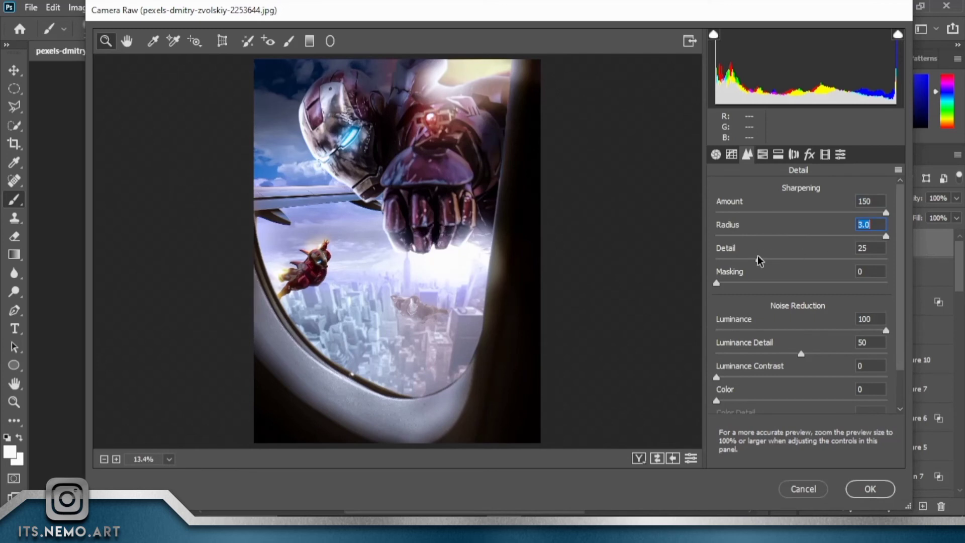
key(ctrl+alt+2)
key(ctrl+alt+6)
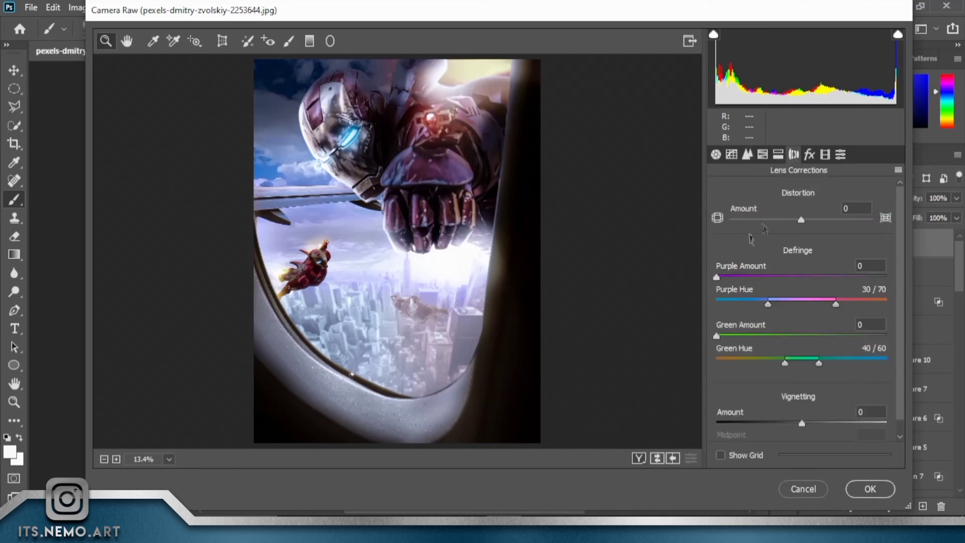
key(ctrl+alt+5)
click(748, 211)
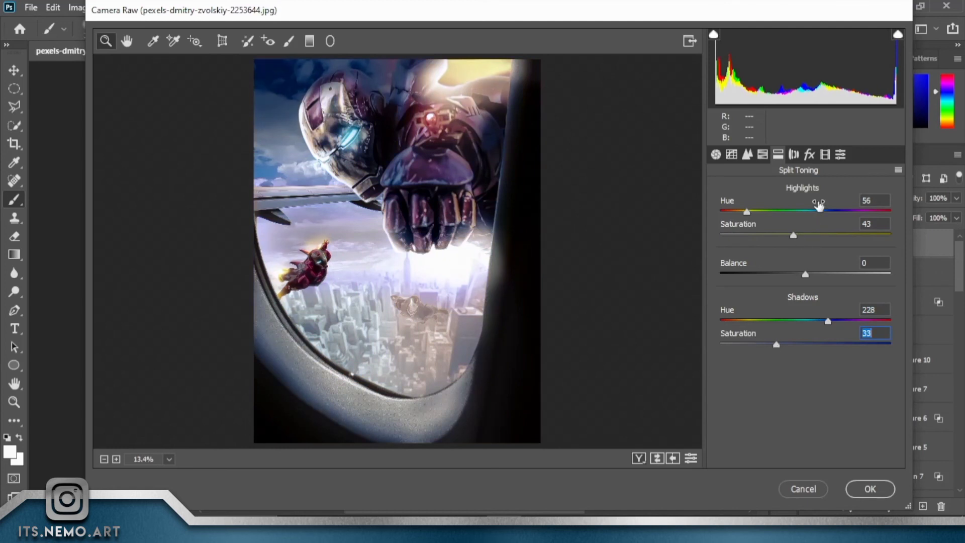
Shift the HSL hues, pushing Reds toward magenta and altering the Blues.
click(748, 156)
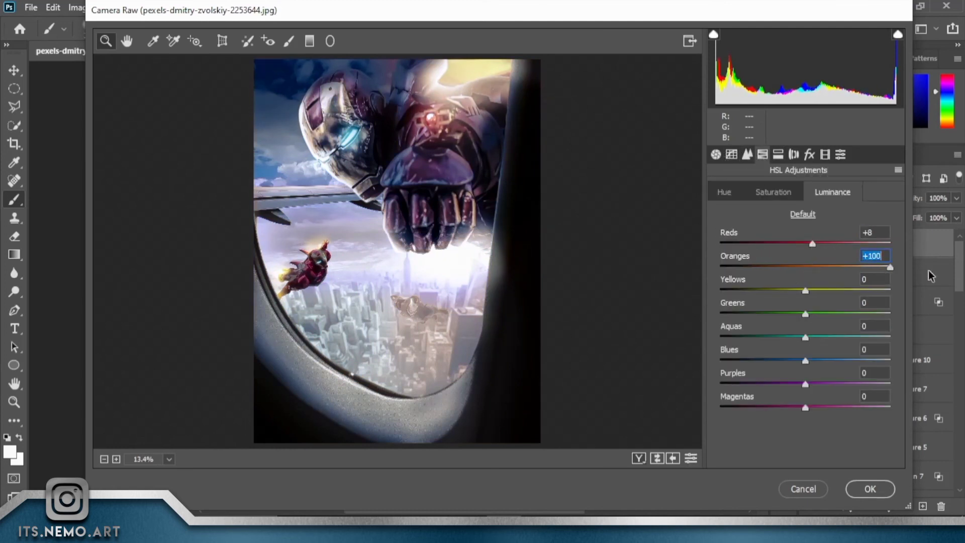
click(725, 192)
drag(806, 244, 764, 243)
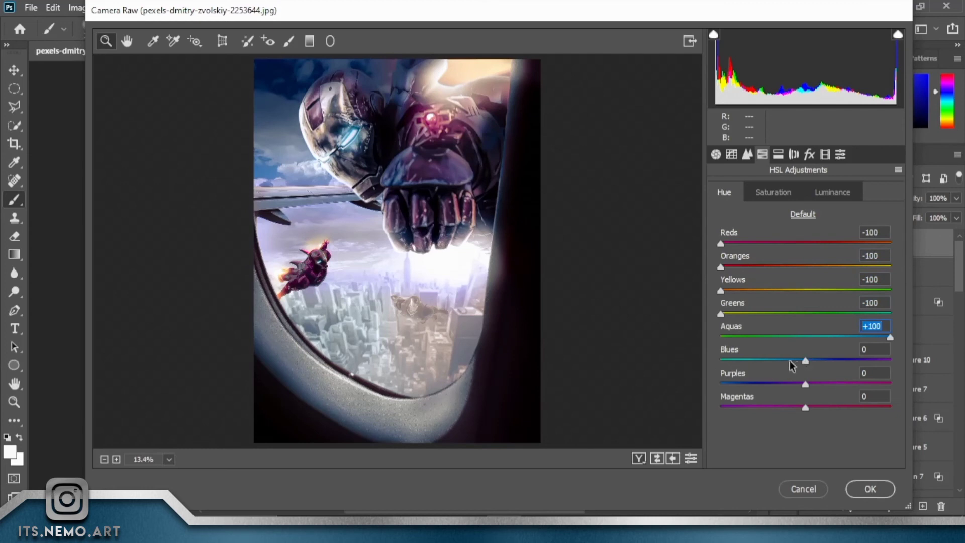
drag(790, 362, 787, 347)
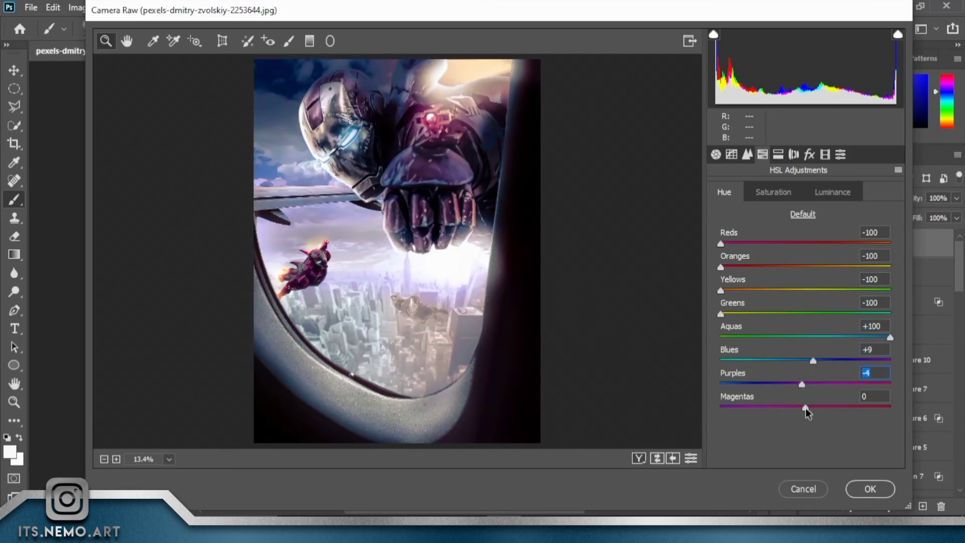
Add a dark negative edge vignette in Effects and apply the Camera Raw grade.
click(794, 154)
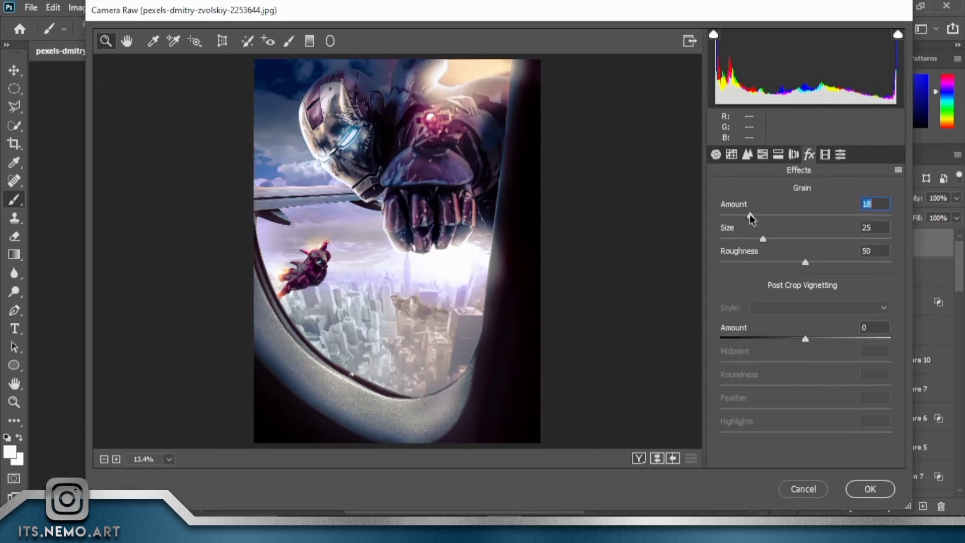
drag(801, 336, 762, 336)
key(Return)
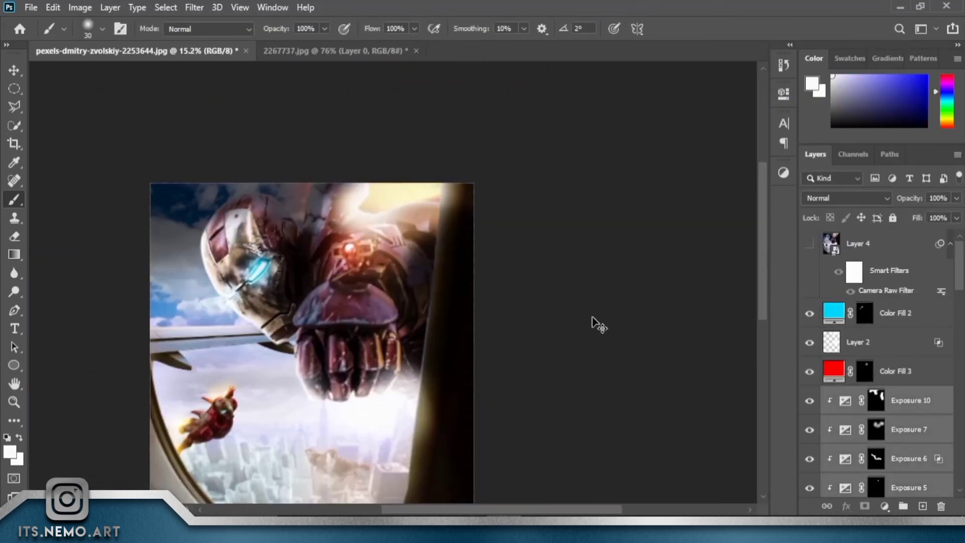
Scale Layer 4 to about 110% and push Color Balance midtones toward blue (+38).
key(ctrl+t)
drag(581, 173, 626, 159)
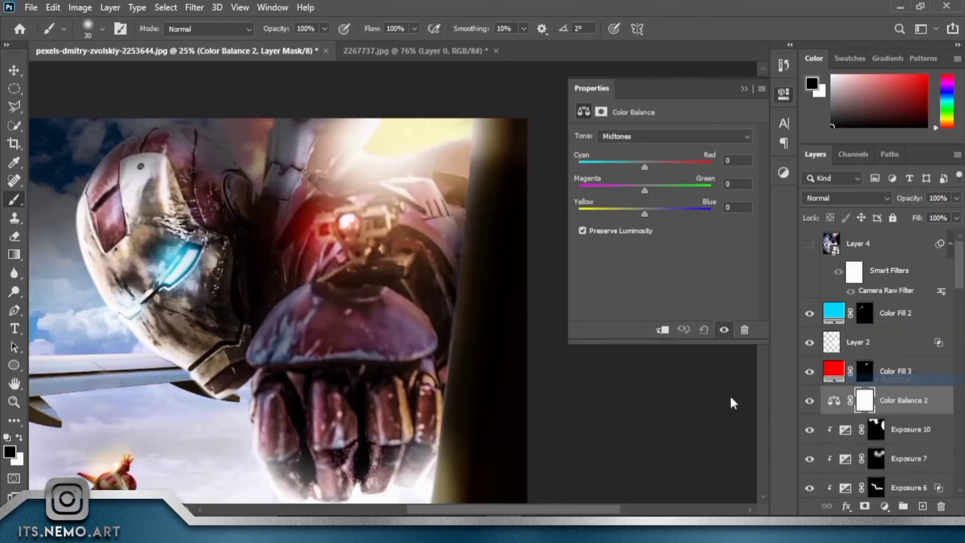
drag(646, 215, 670, 215)
click(745, 89)
drag(568, 137, 656, 227)
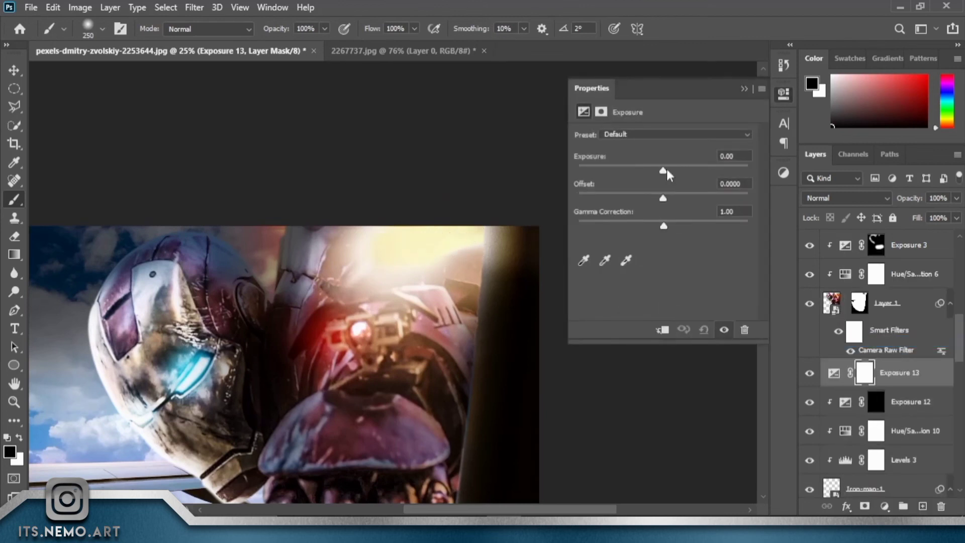
Restrict Exposure 13 to the top via its mask, then stamp into Layer 5 with Camera Raw.
key(ctrl+i)
key(x)
mouse_move(427, 255)
mouse_down()
mouse_move(449, 224)
mouse_move(499, 248)
mouse_up()
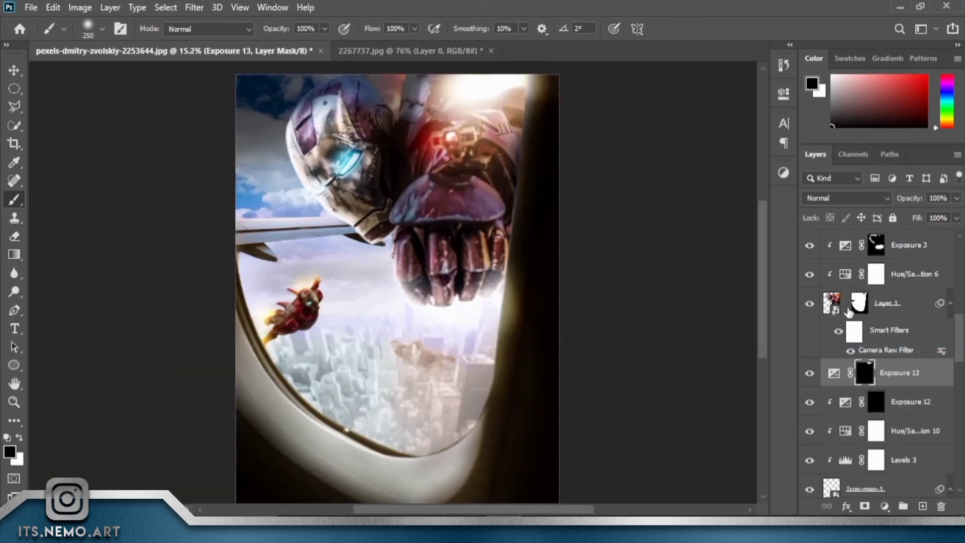
key(ctrl+shift+alt+e)
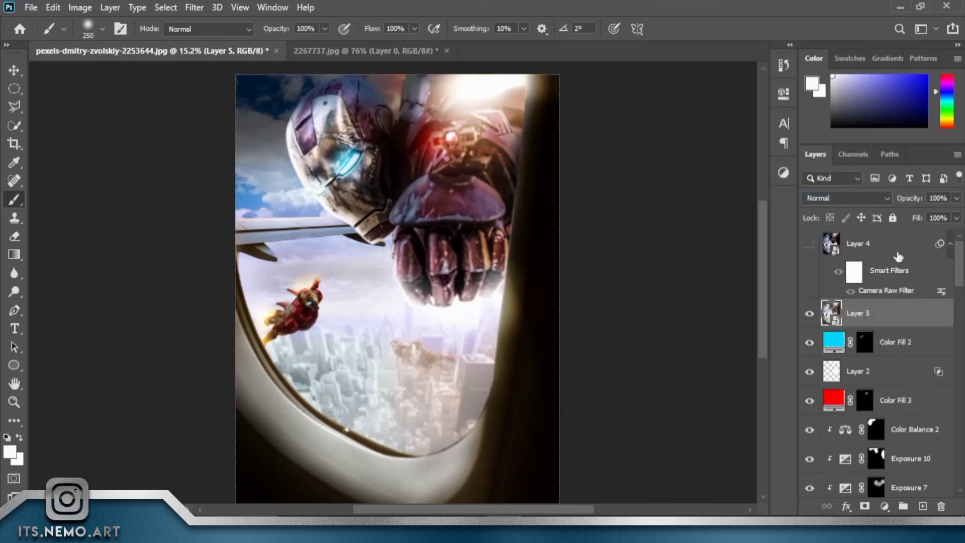
drag(941, 311, 942, 314)
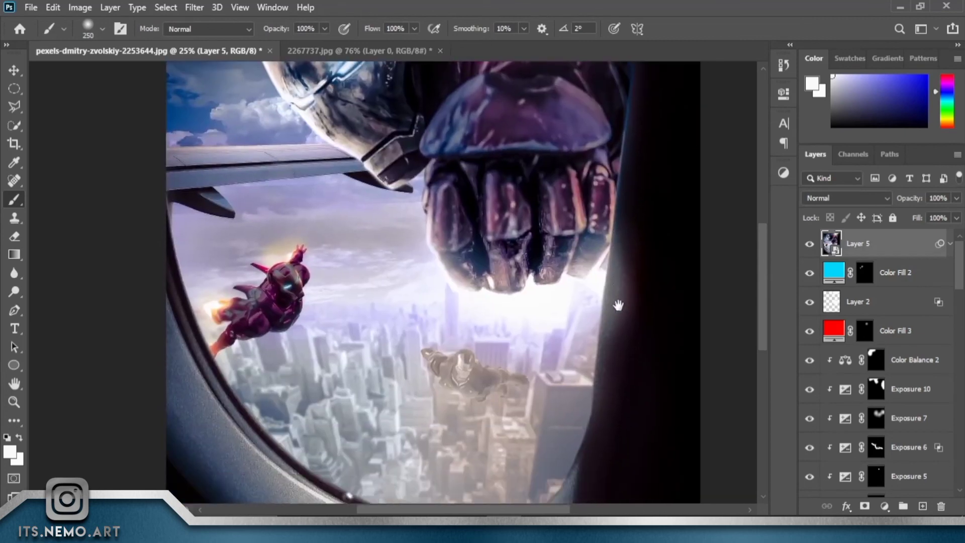
Create a new empty Layer 6 above the Color Fill 4 layer.
scroll(855, 302, down, 3)
scroll(865, 302, down, 3)
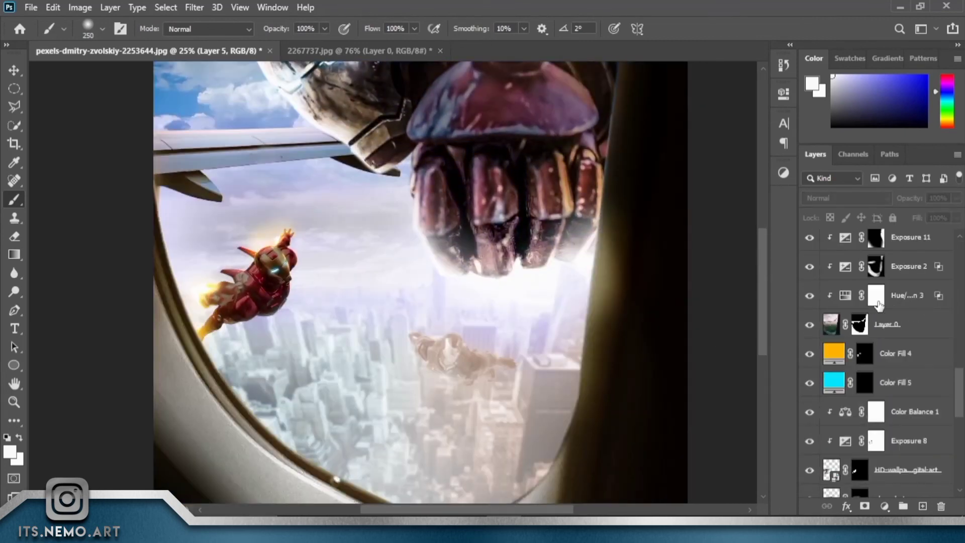
scroll(879, 304, down, 2)
scroll(879, 304, up, 1)
click(900, 389)
key(ctrl+shift+alt+n)
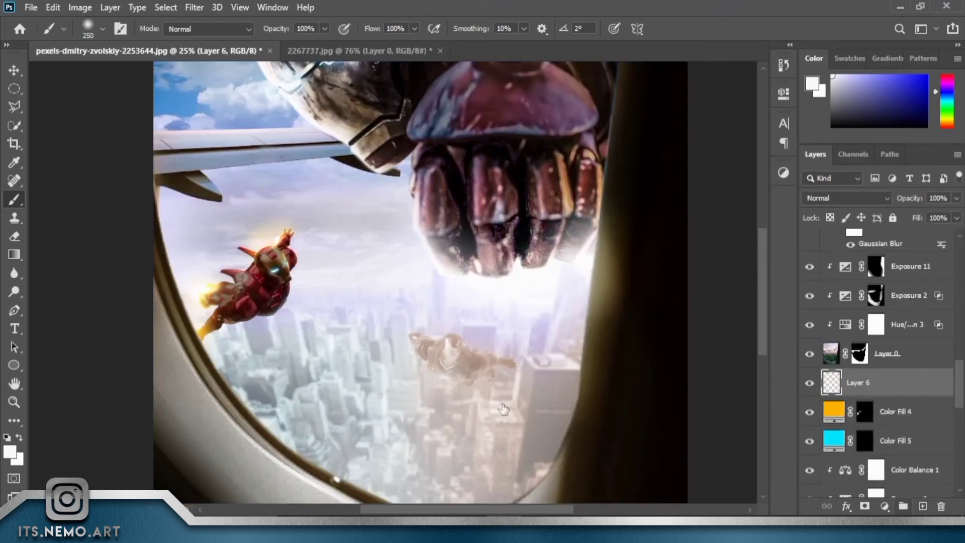
Choose a soft custom brush at 10% flow and set a dark brown foreground colour.
right_click(712, 233)
scroll(714, 352, down, 10)
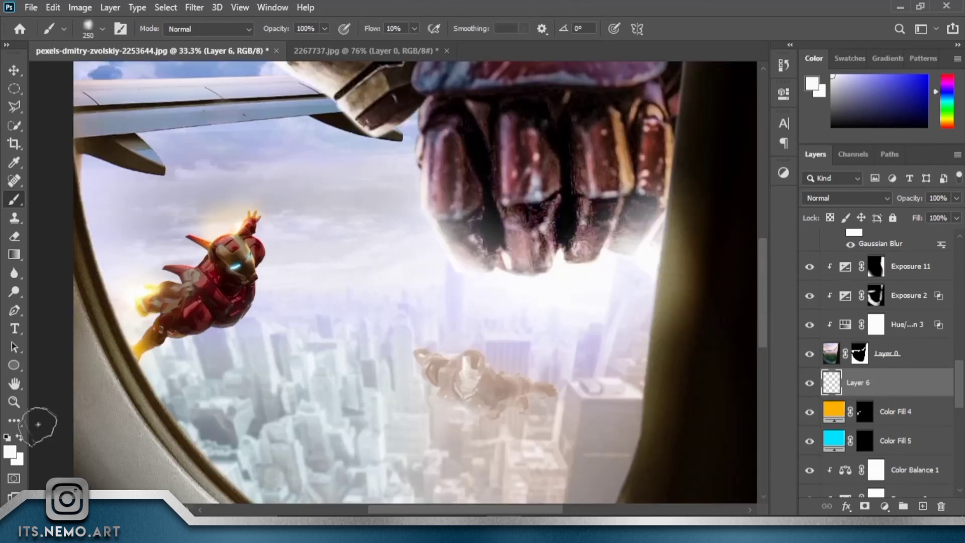
click(10, 451)
click(760, 256)
click(612, 90)
key(Return)
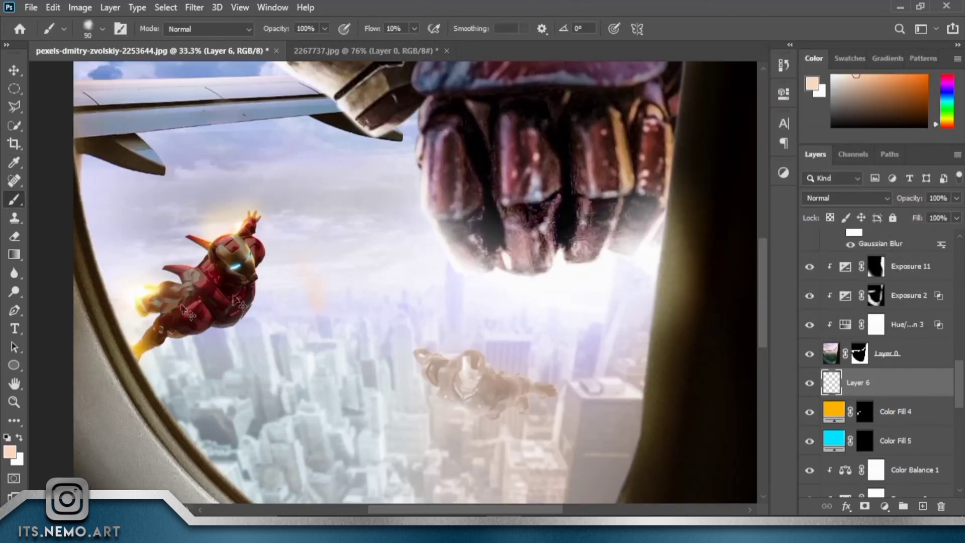
click(10, 452)
click(684, 221)
key(Return)
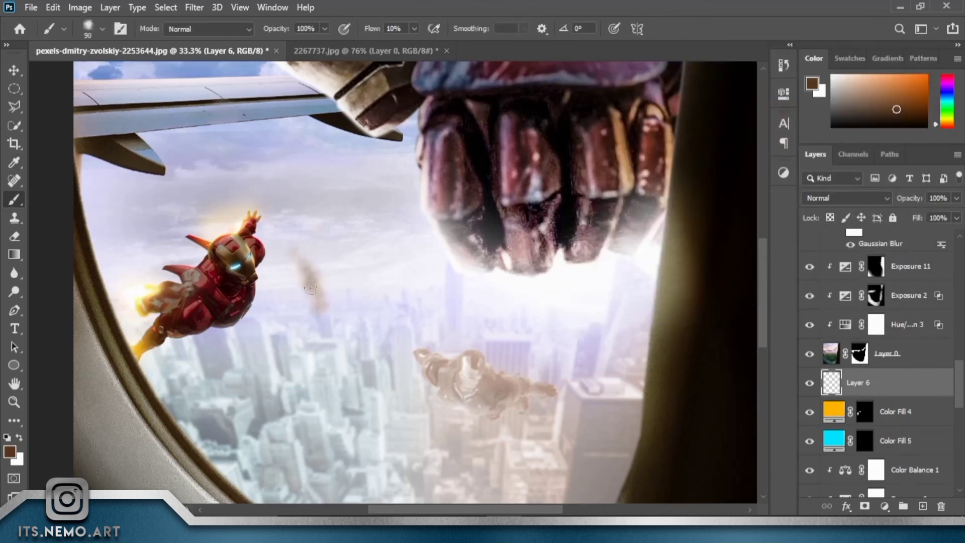
Brush faint dark-brown smoke trails rising over the city on Layer 6.
scroll(443, 264, up, 2)
scroll(518, 341, left, 2)
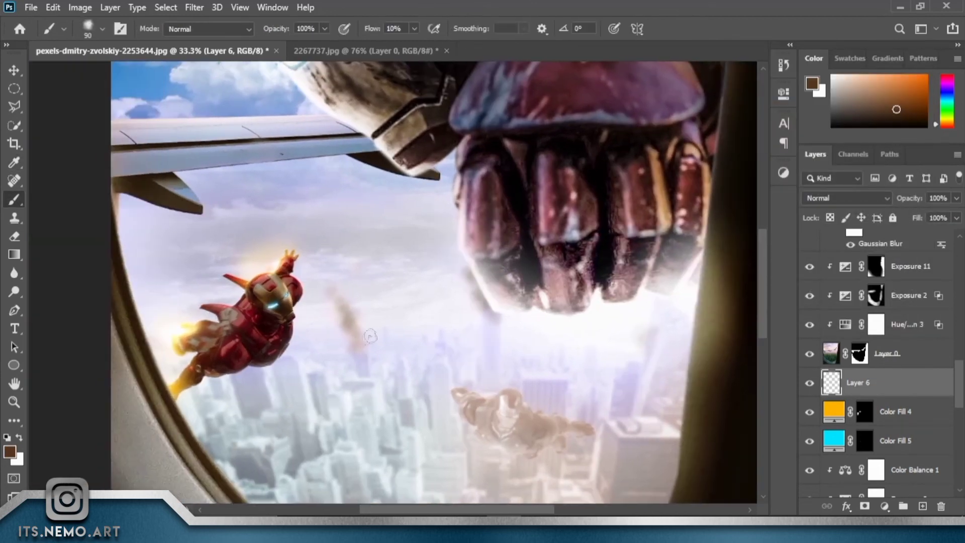
scroll(321, 317, up, 2)
scroll(204, 320, left, 5)
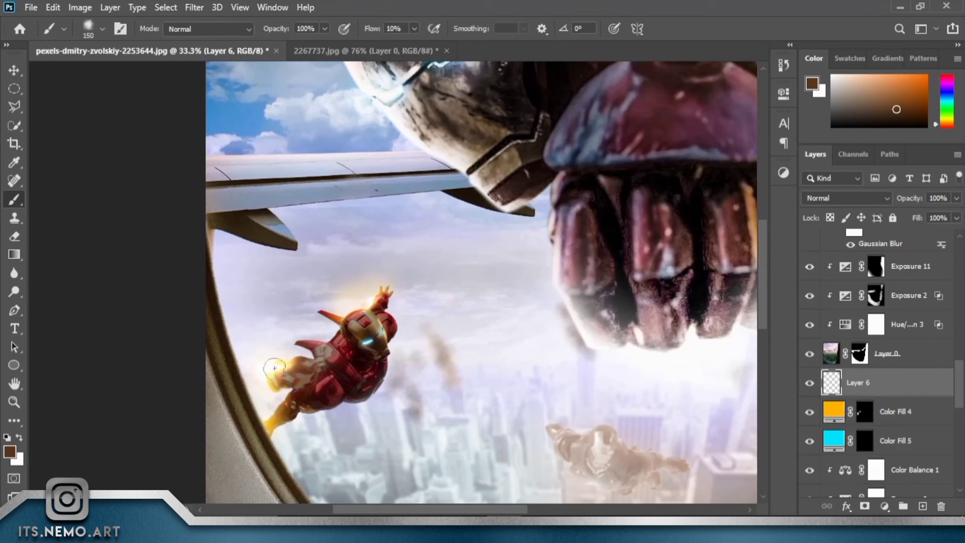
scroll(274, 369, down, 5)
scroll(274, 369, right, 5)
scroll(317, 294, down, 4)
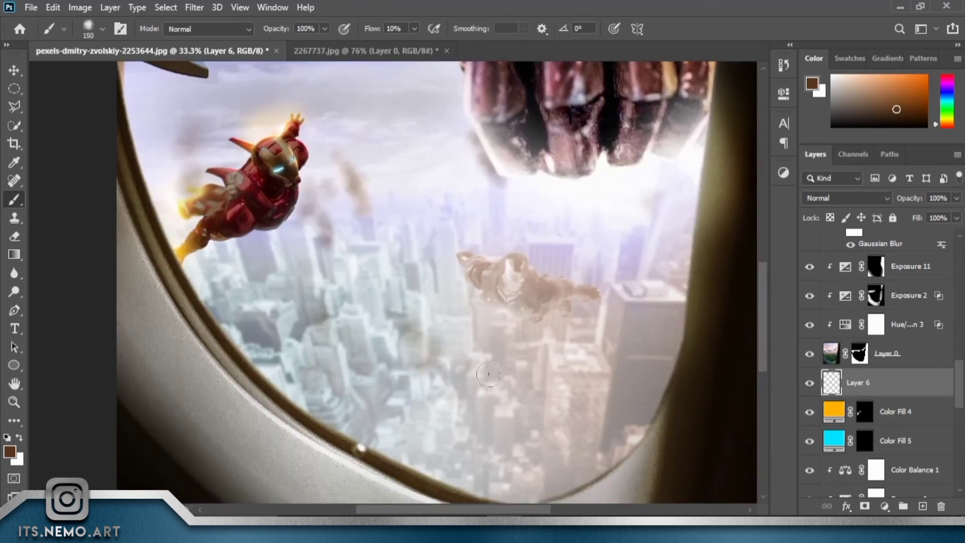
scroll(489, 374, up, 3)
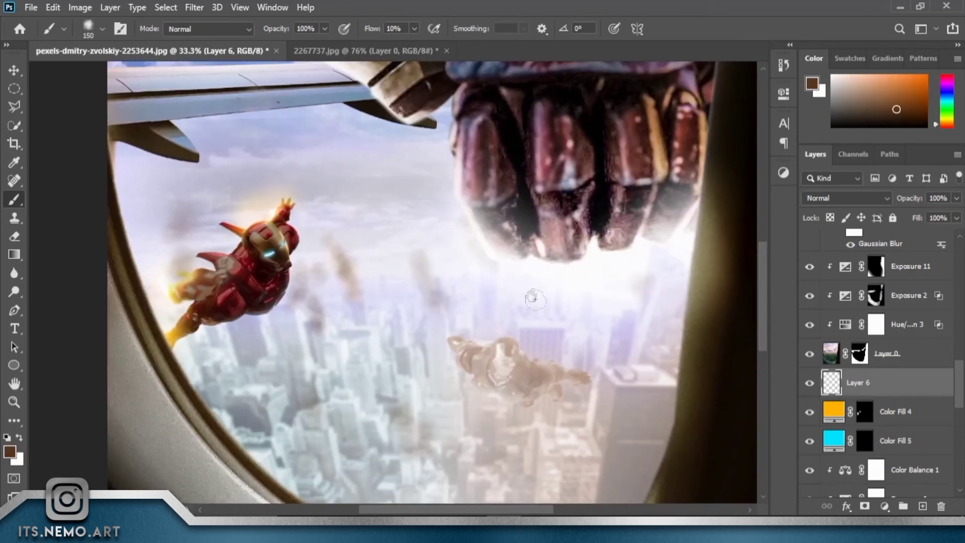
scroll(534, 298, right, 5)
scroll(534, 298, up, 1)
scroll(544, 367, down, 5)
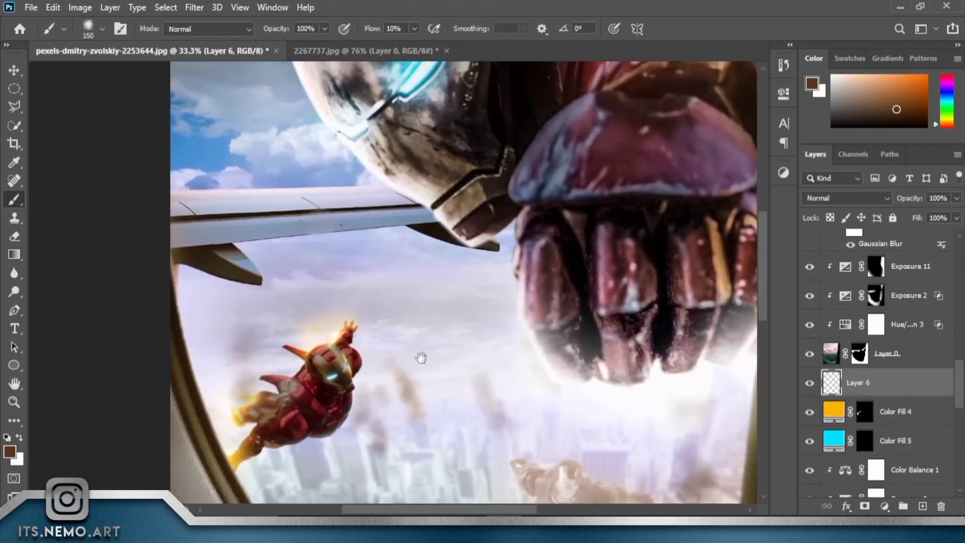
scroll(491, 268, left, 5)
key(ctrl+0)
Paste the starfield as Layer 7 in Screen mode, stretched across the sky.
scroll(885, 382, down, 5)
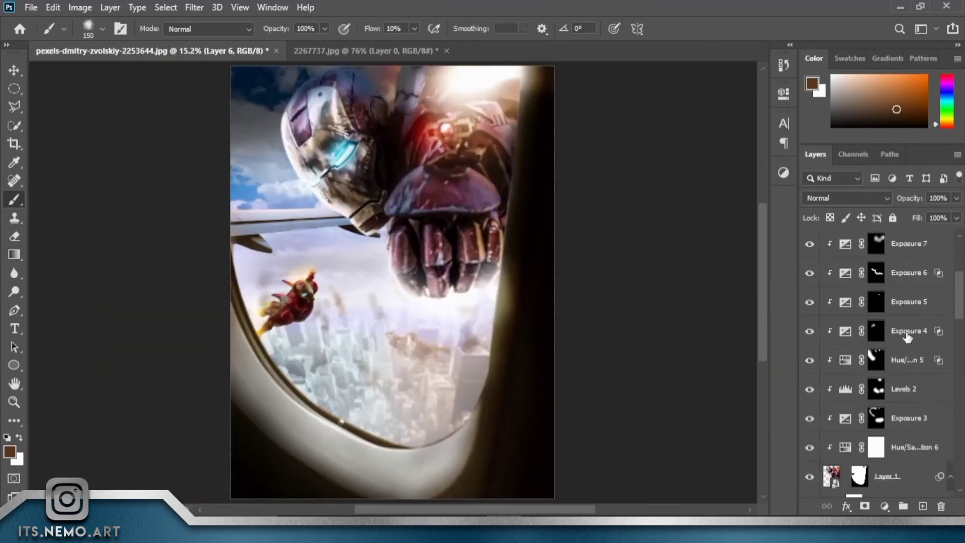
scroll(901, 393, up, 3)
scroll(914, 399, up, 2)
click(923, 507)
key(ctrl+v)
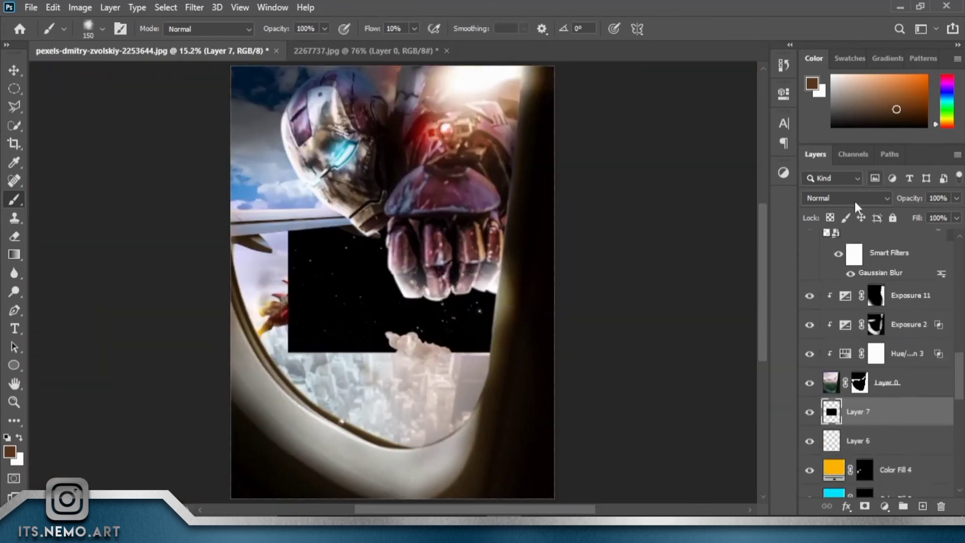
click(847, 198)
click(830, 272)
key(ctrl+t)
mouse_move(494, 293)
mouse_down()
mouse_move(425, 136)
mouse_move(603, 134)
mouse_move(567, 134)
mouse_up()
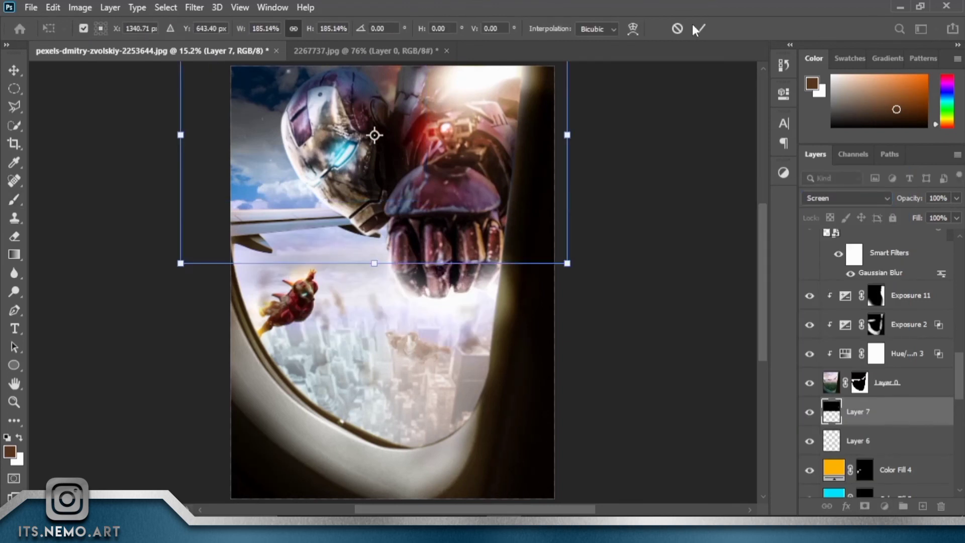
key(Return)
Duplicate the starfield layer and make the copy smaller and rotated.
key(ctrl+j)
key(ctrl+t)
mouse_move(180, 135)
mouse_down()
mouse_move(206, 162)
mouse_move(193, 252)
mouse_up()
click(679, 28)
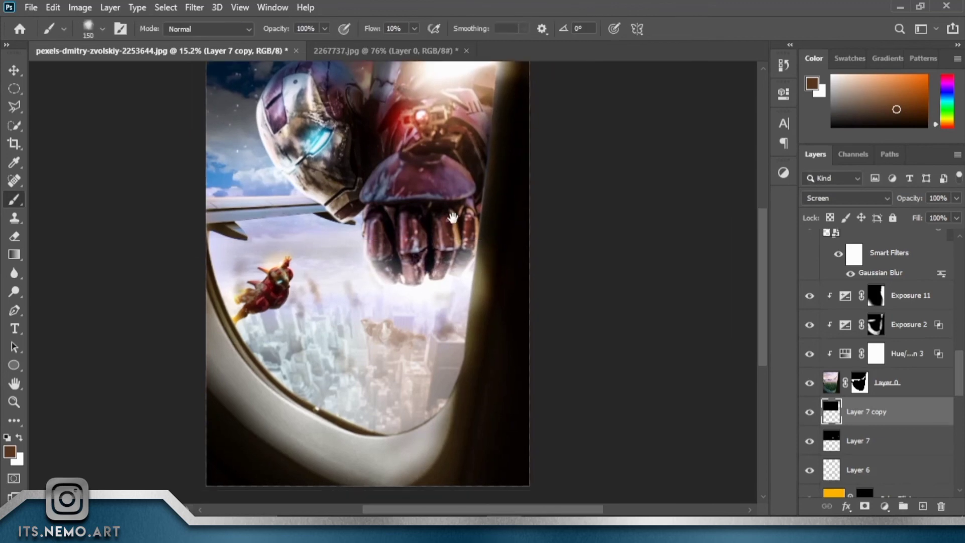